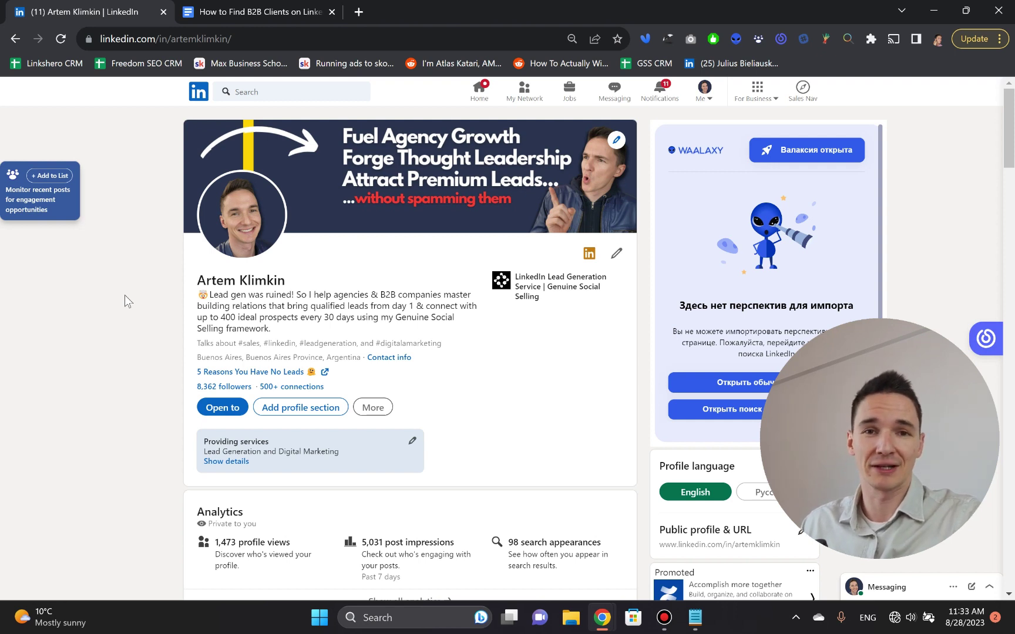
Step: Bring up the How to Find B2B Clients outline document and place the cursor after its first bullet
left_click(252, 12)
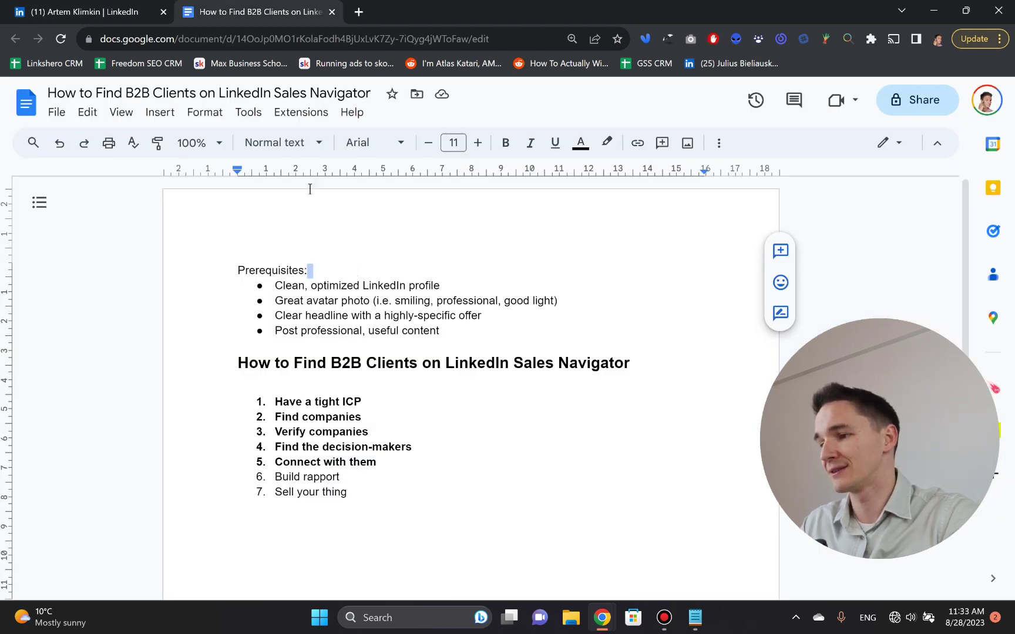
double_click(401, 346)
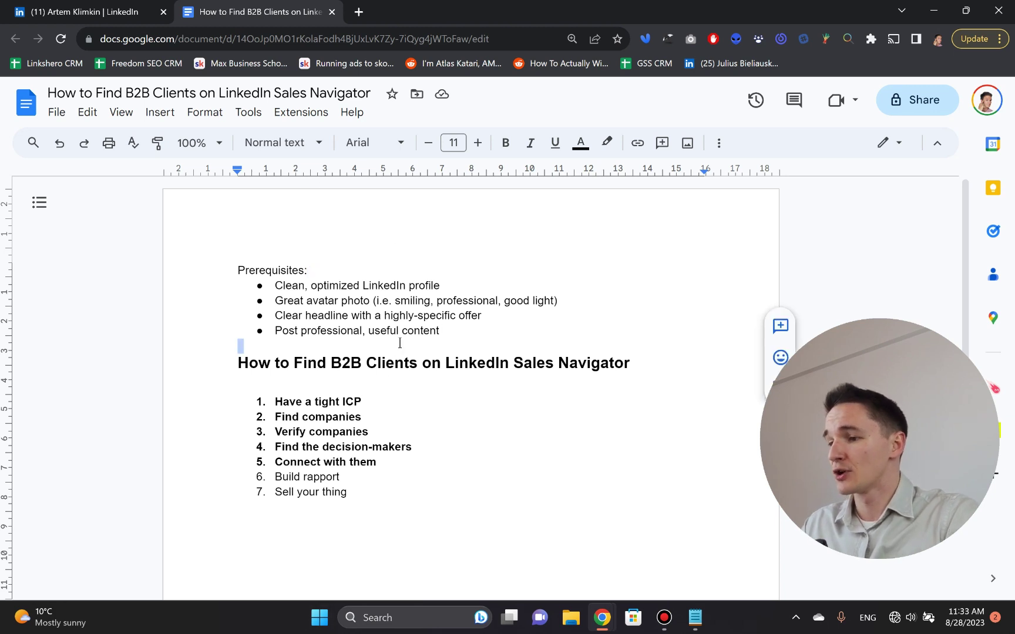
left_click(448, 285)
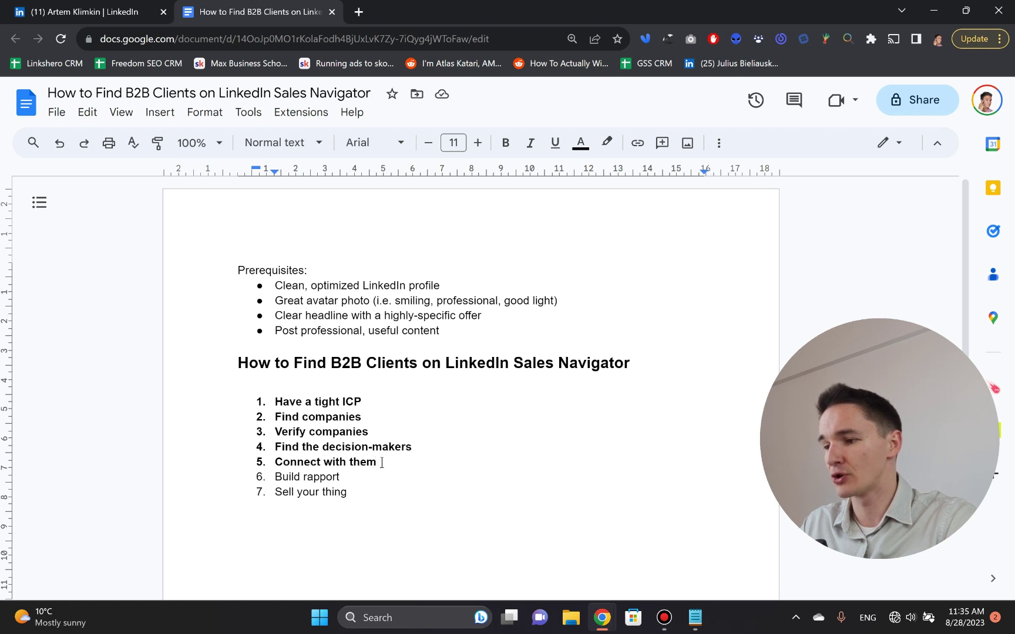
left_click_drag(382, 463, 235, 409)
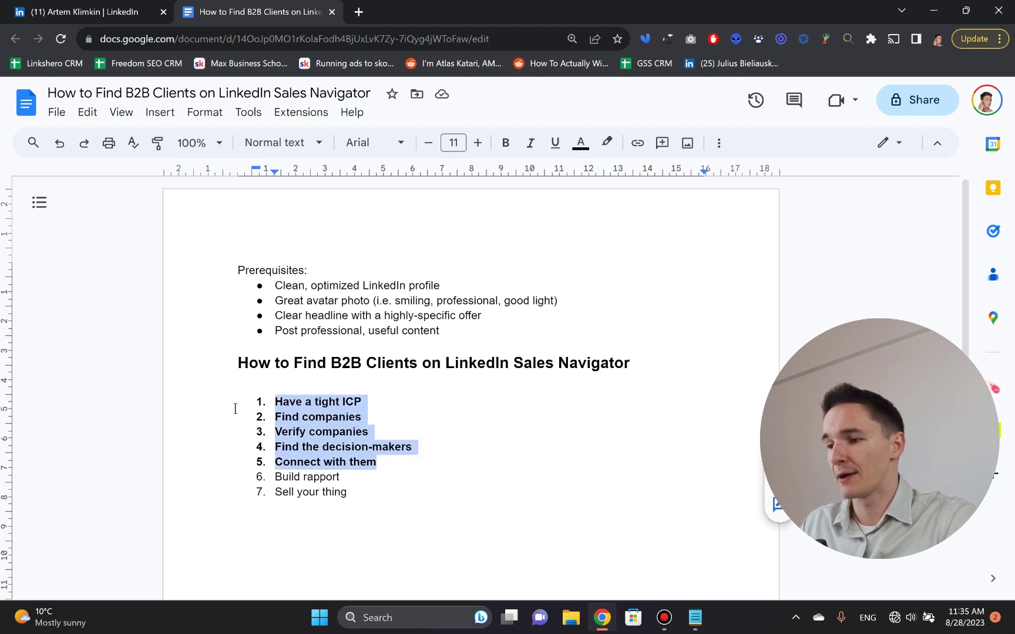
left_click(346, 401)
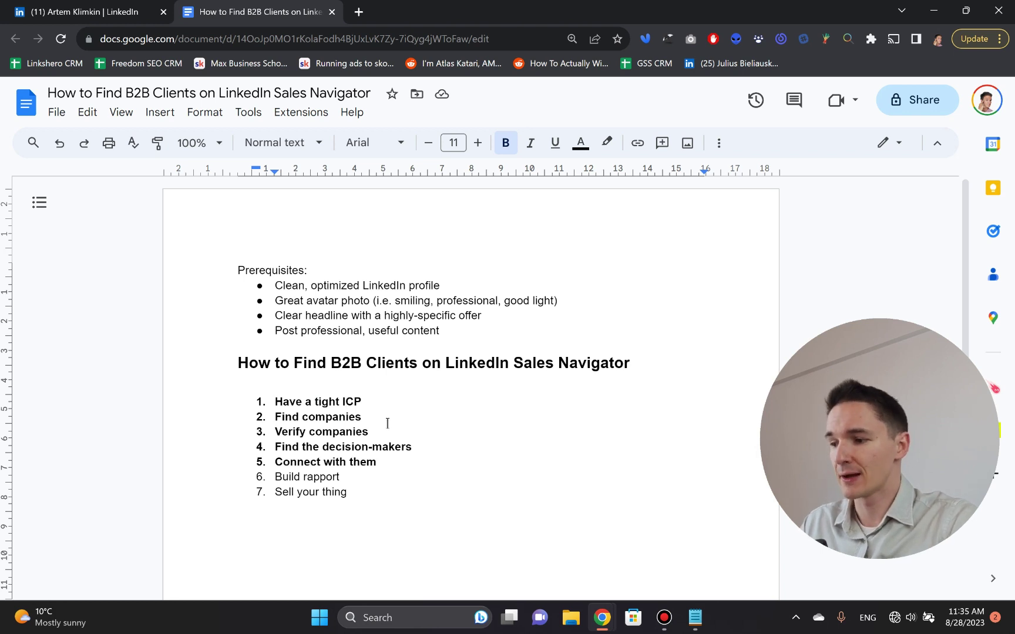
left_click(423, 459)
left_click(392, 484)
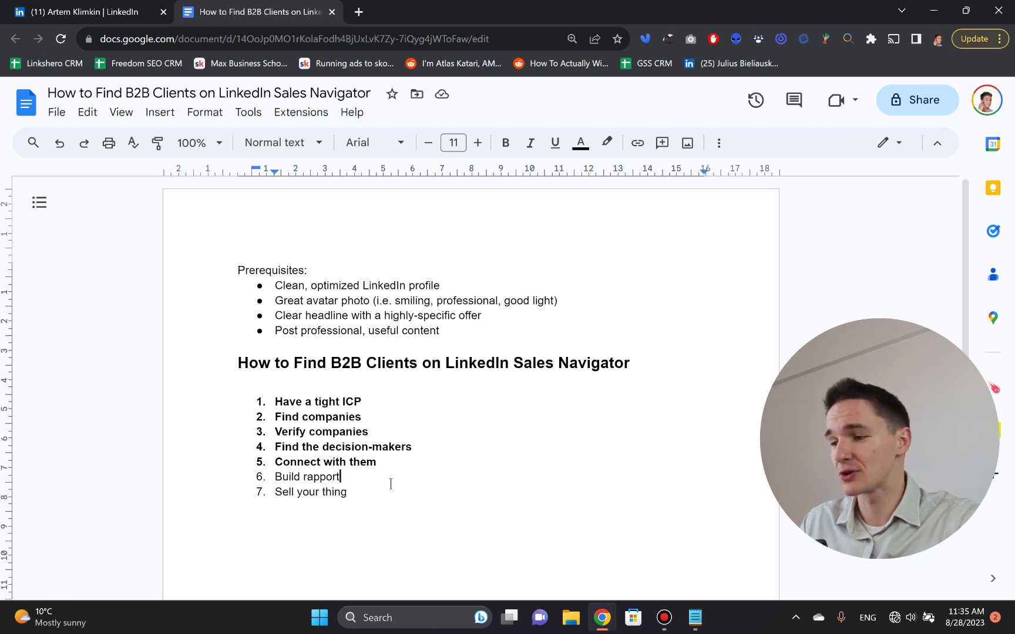
left_click_drag(385, 493, 251, 475)
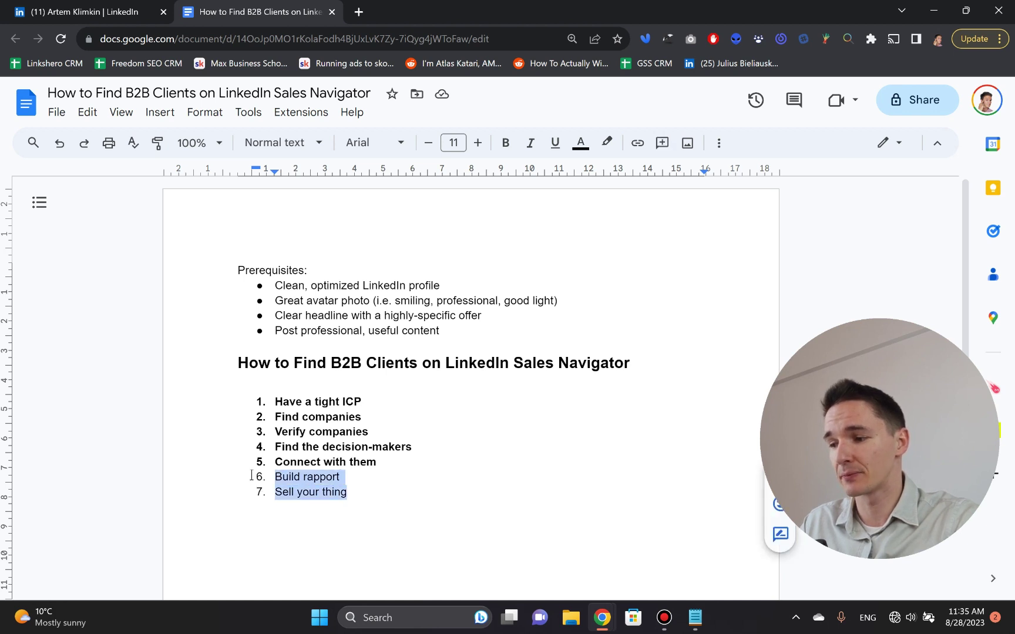
left_click(438, 407)
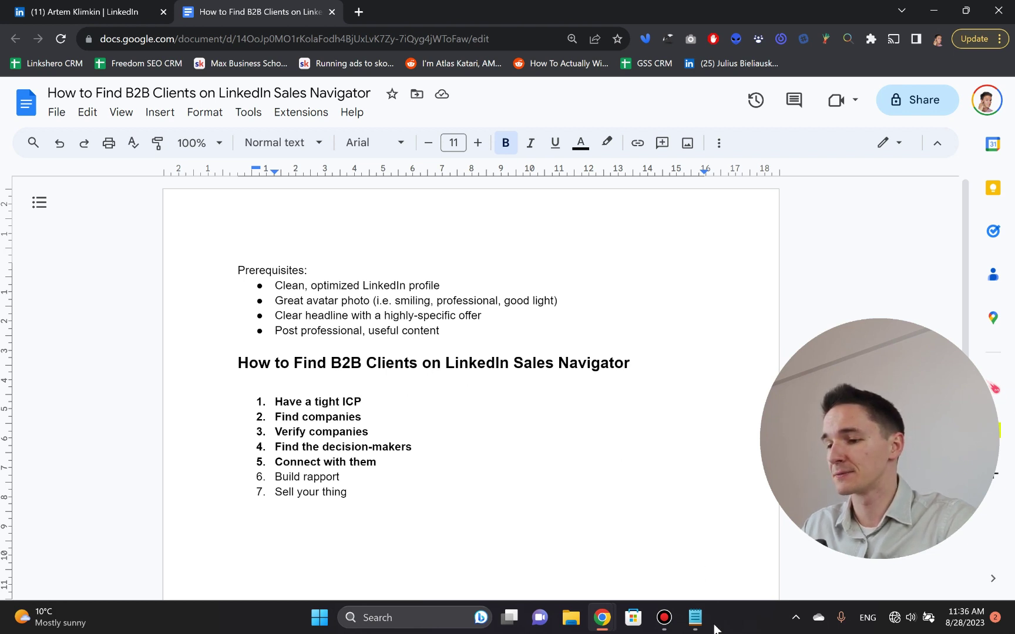
left_click(695, 618)
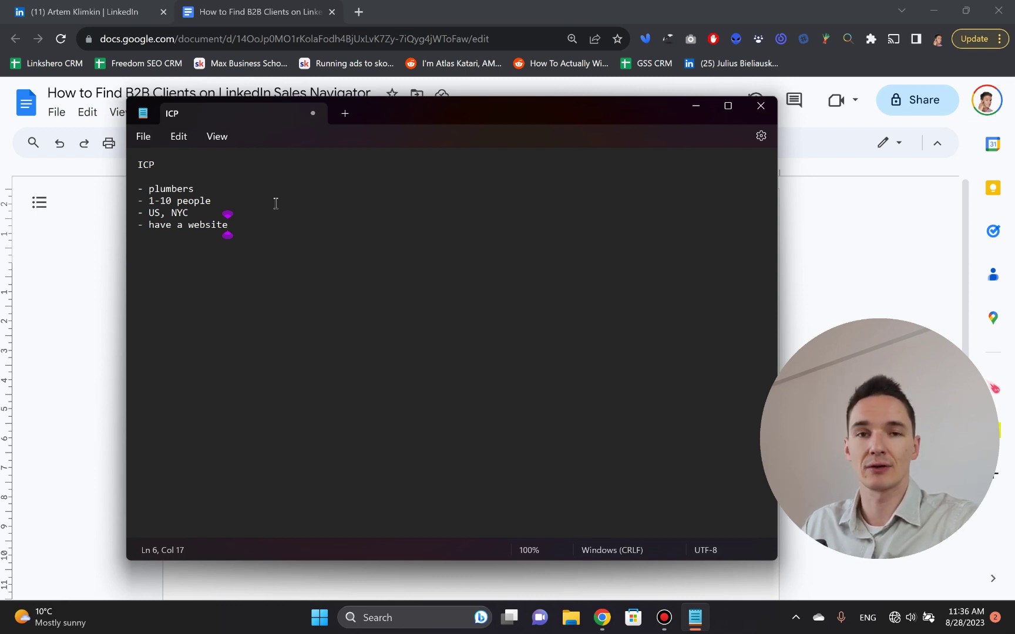
double_click(181, 188)
left_click(224, 202)
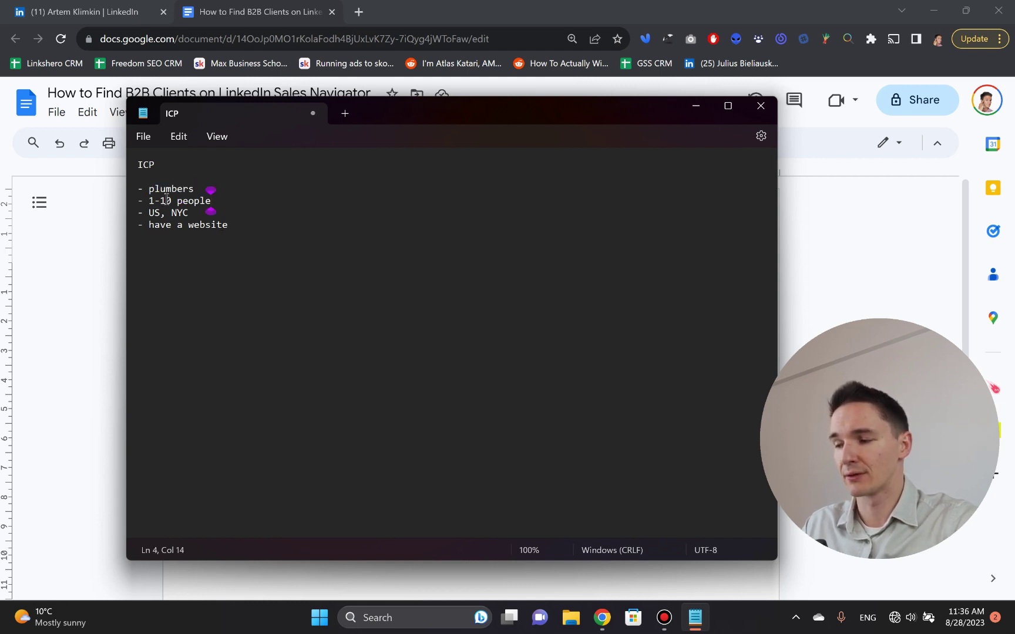
left_click(265, 221)
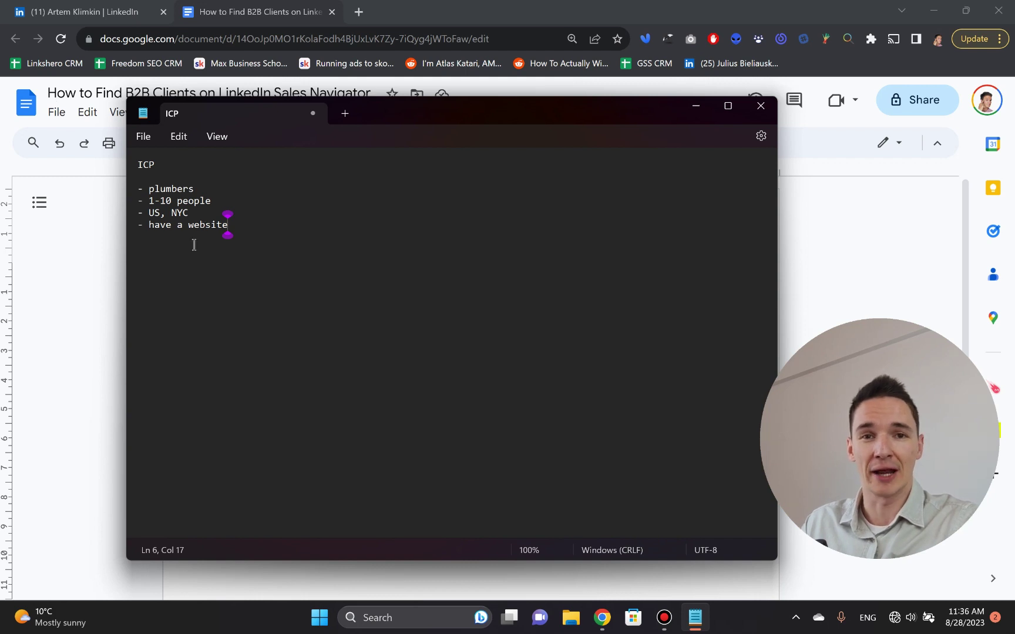
left_click(195, 167)
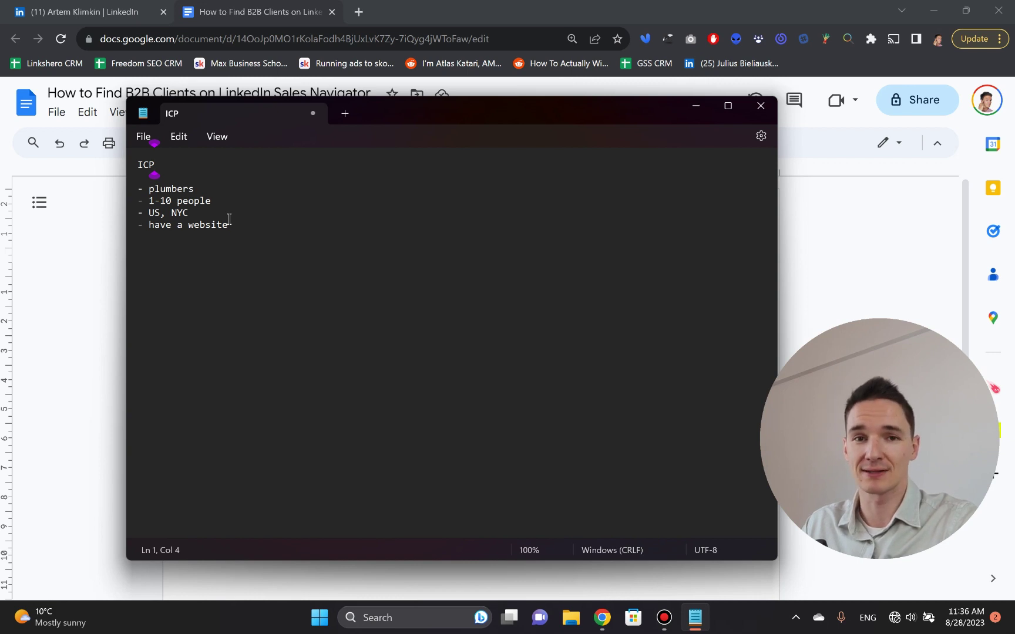
left_click(226, 19)
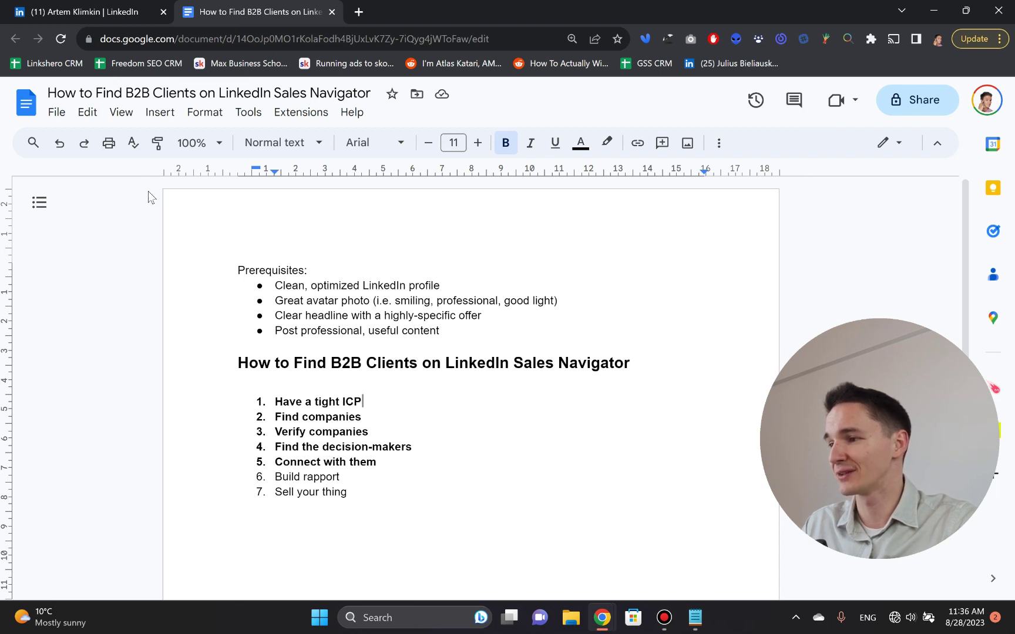
Step: Open Sales Navigator from the LinkedIn profile and run an empty search to reach lead search
left_click(146, 15)
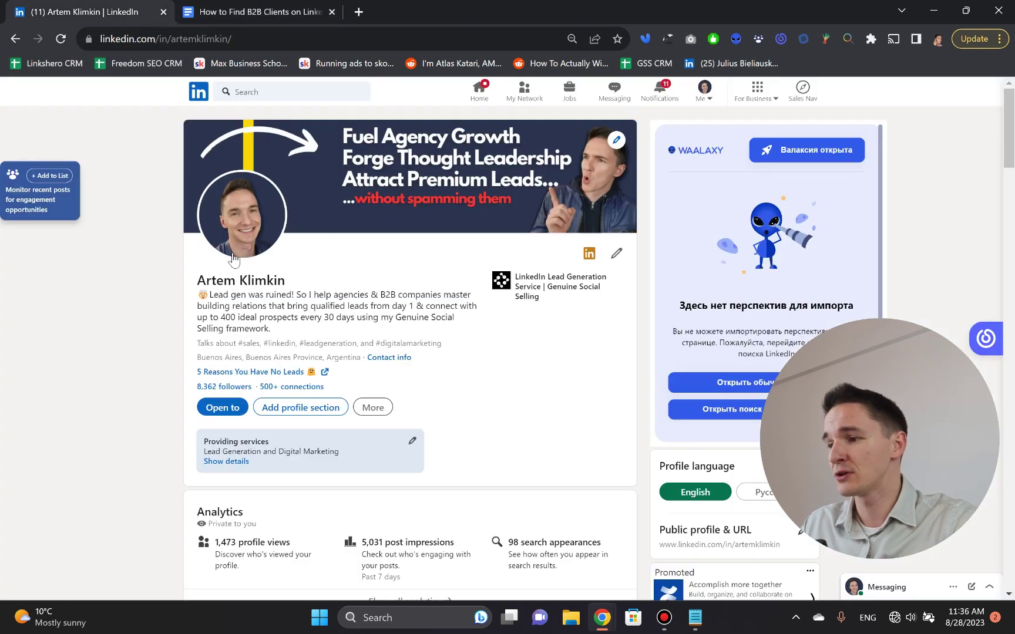
left_click(804, 94)
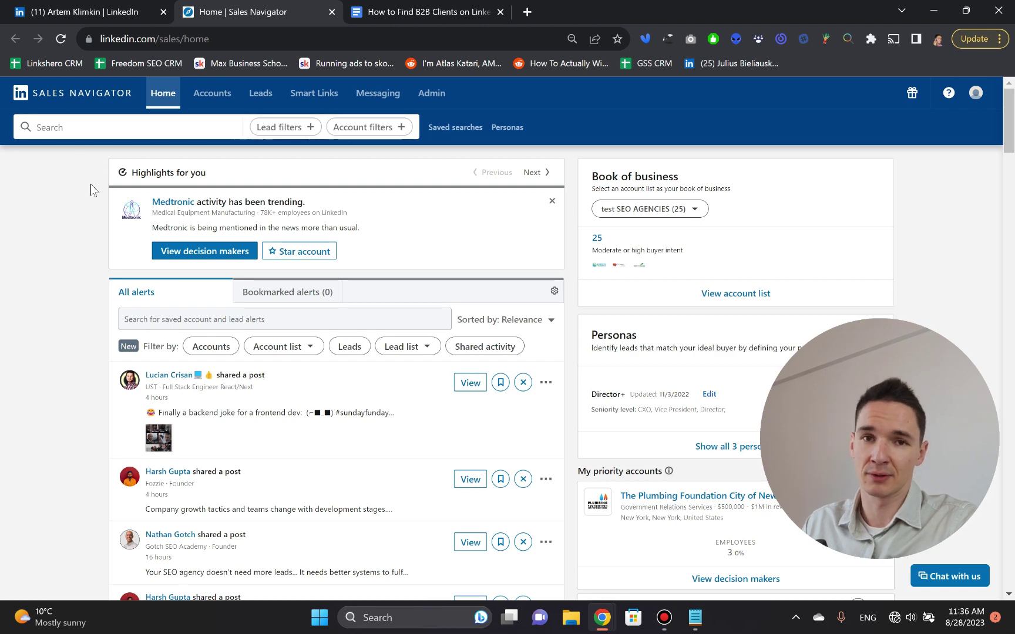
left_click(88, 126)
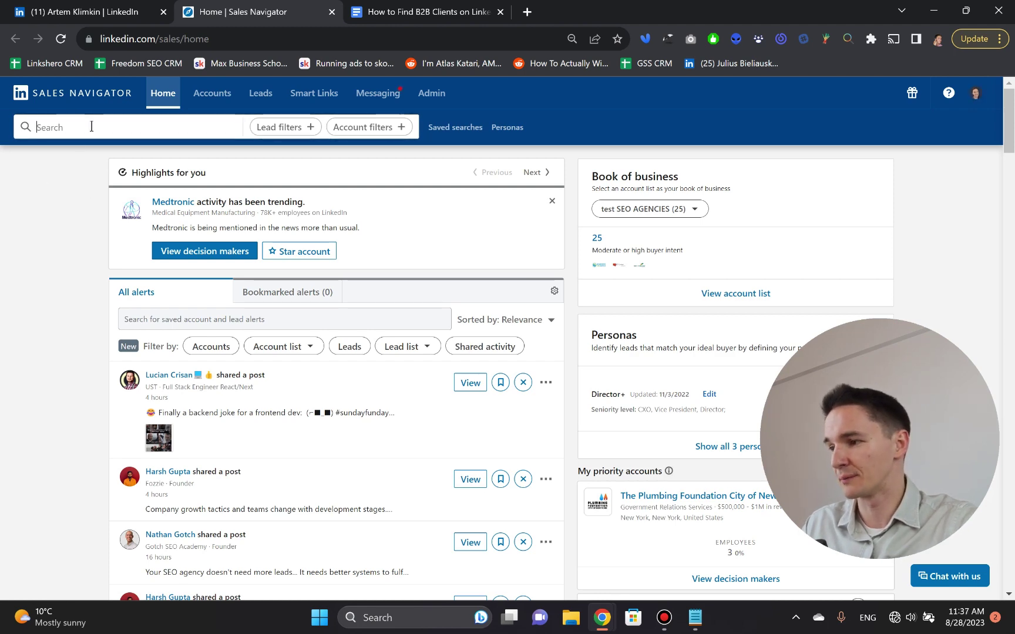
key("Return")
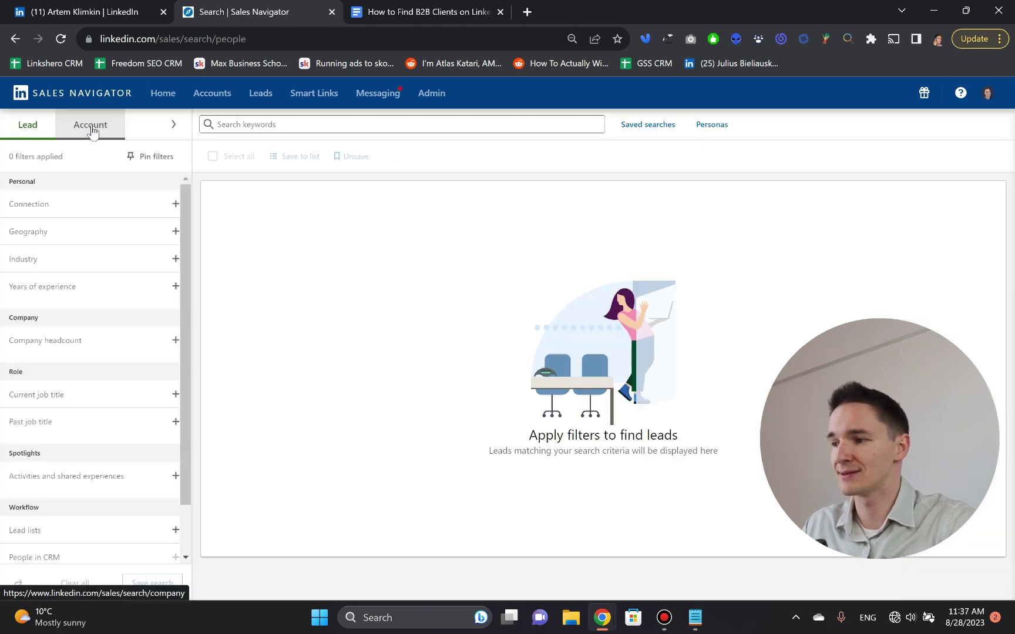
scroll(105, 258, "down", 1)
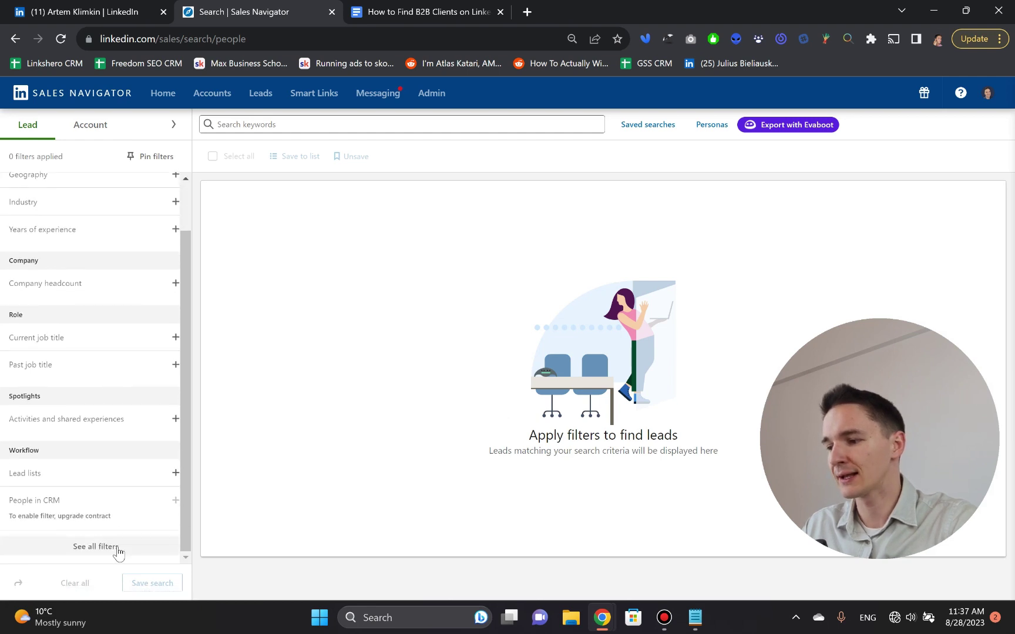
Step: Expand the lead filters to show the Company, Role, Personal and Workflow groups
left_click(115, 545)
scroll(164, 319, "up", 1)
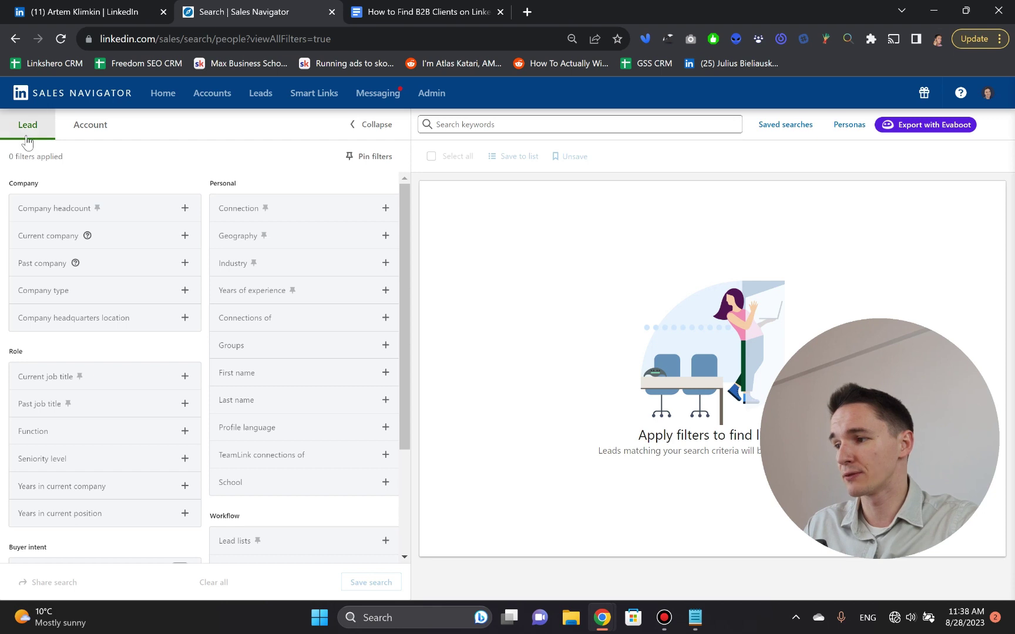
Step: Switch to account search and expand all of its filters
left_click(87, 130)
scroll(94, 263, "down", 3)
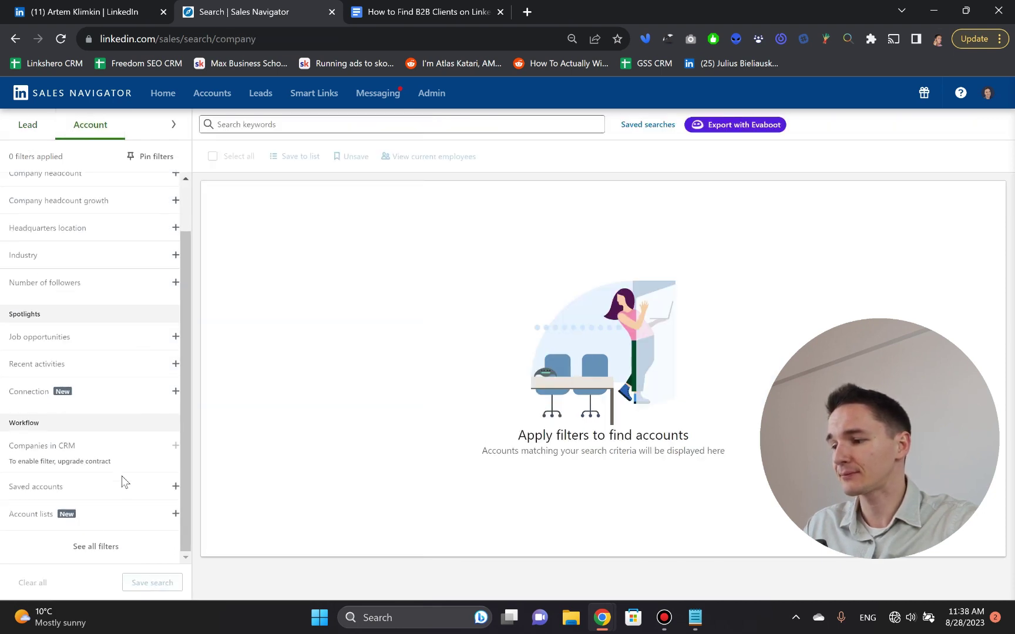
left_click(95, 546)
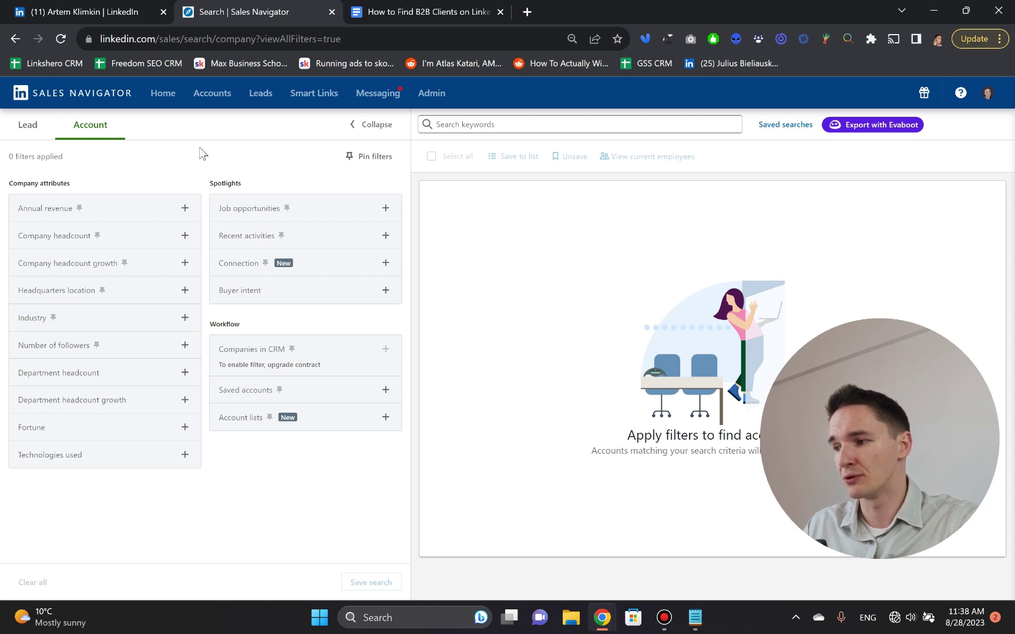
Step: Check the US, NYC location criterion in the ICP notes before returning to the filters
left_click(699, 623)
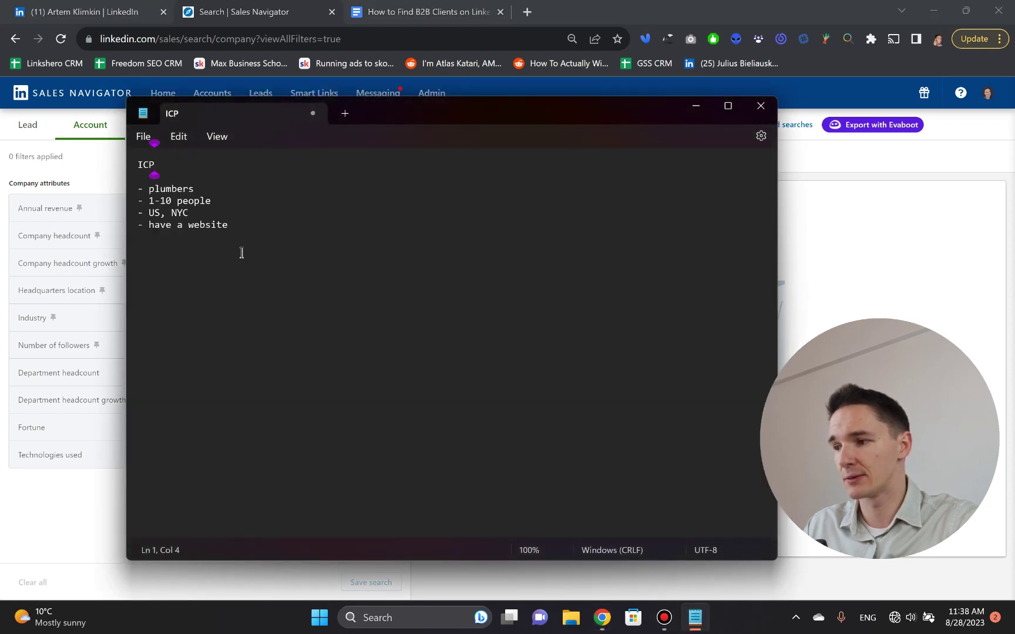
triple_click(177, 215)
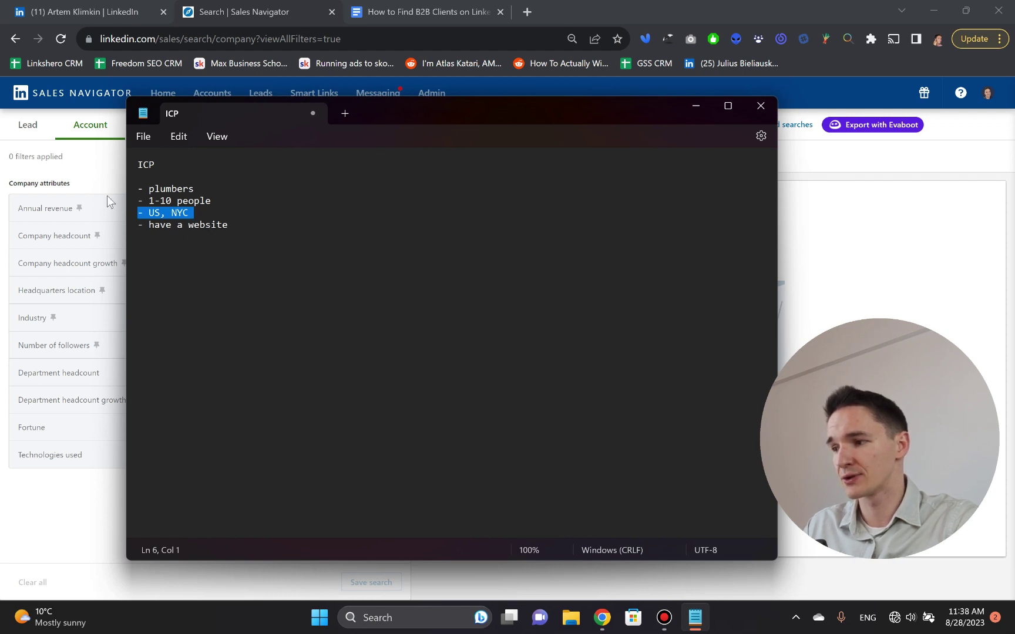
left_click(100, 177)
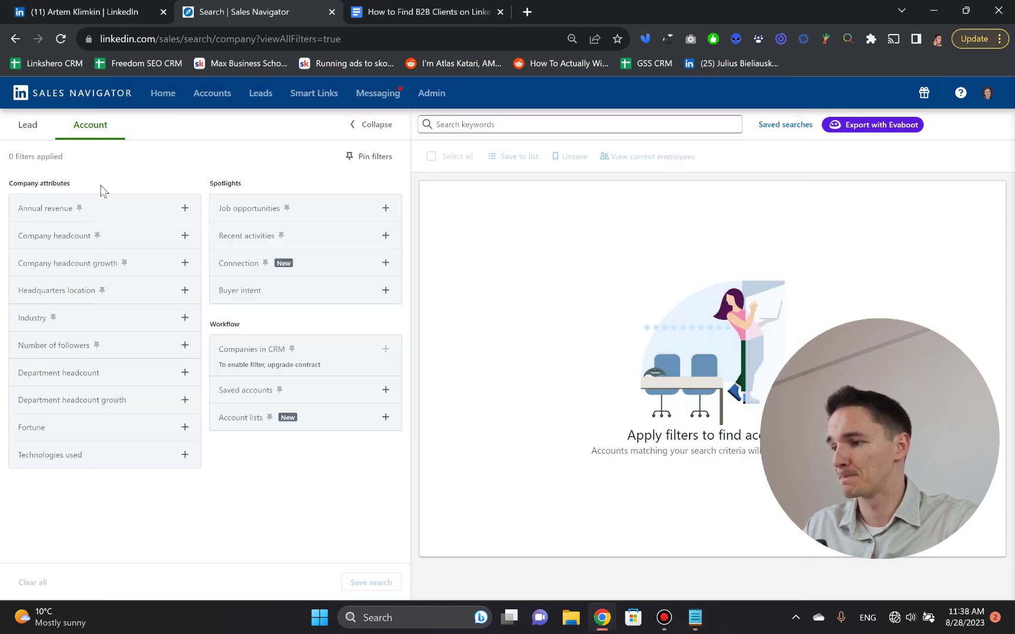
Step: Limit Company headcount to 1-10 employees
left_click(140, 240)
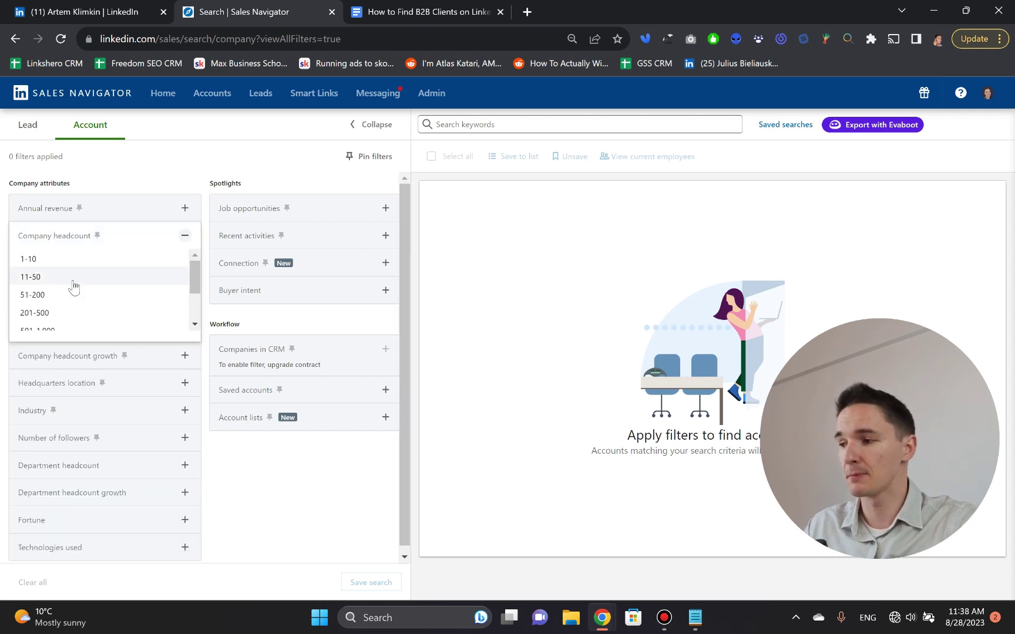
scroll(76, 311, "down", 1)
scroll(76, 315, "down", 3)
scroll(75, 309, "up", 3)
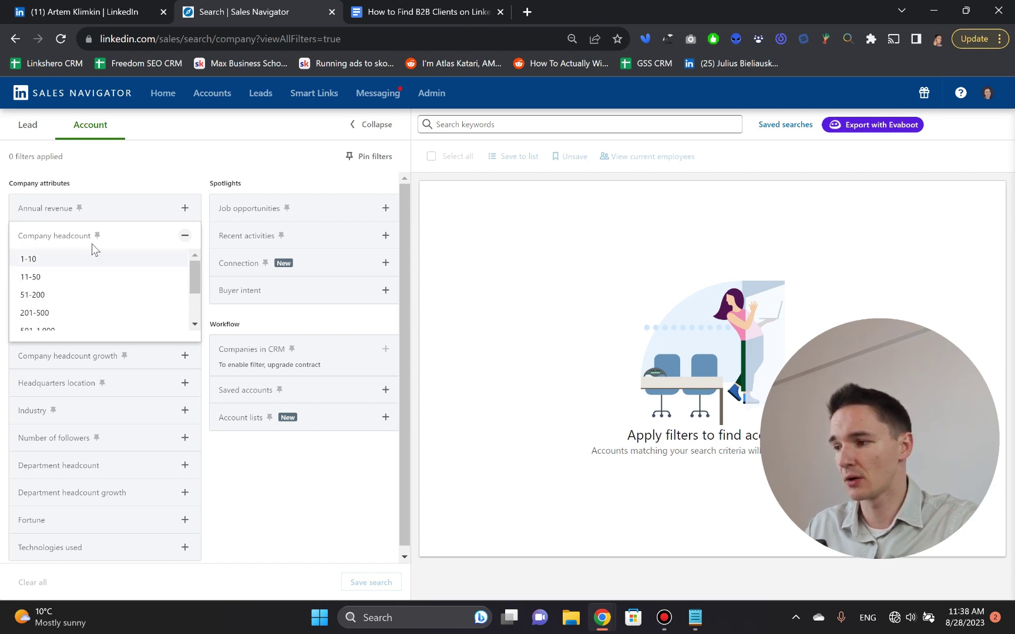
left_click(55, 261)
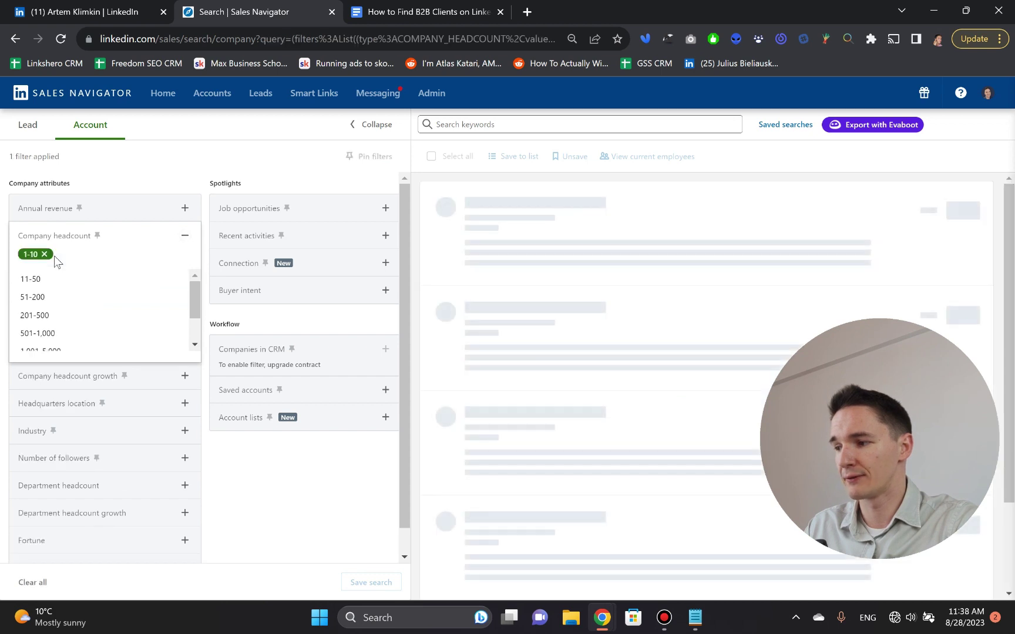
left_click(169, 176)
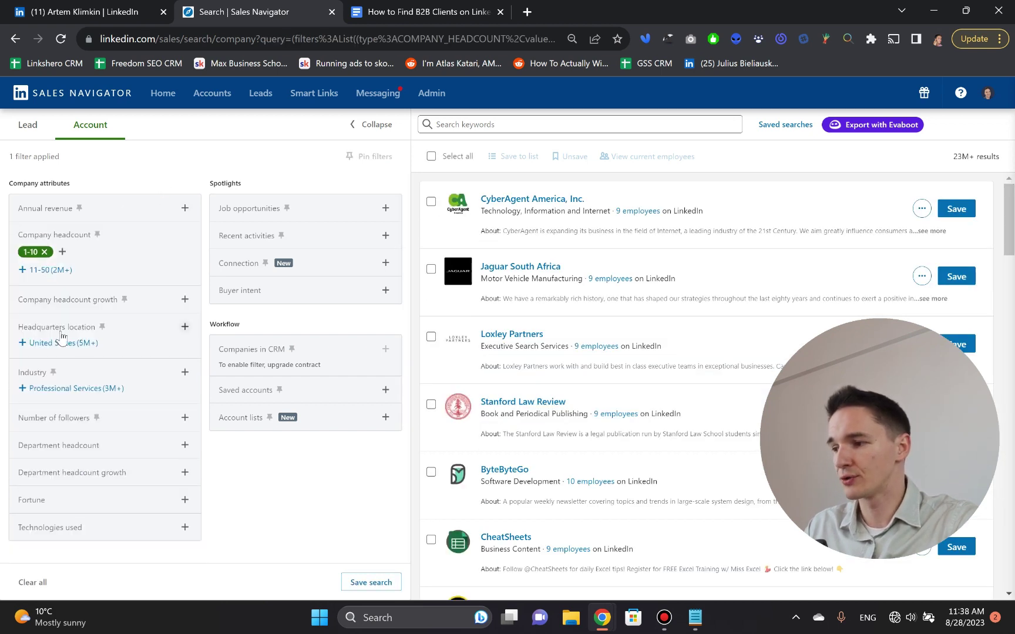
Step: Set Headquarters location to New York City Metropolitan Area, leaving 410K+ companies
left_click(185, 327)
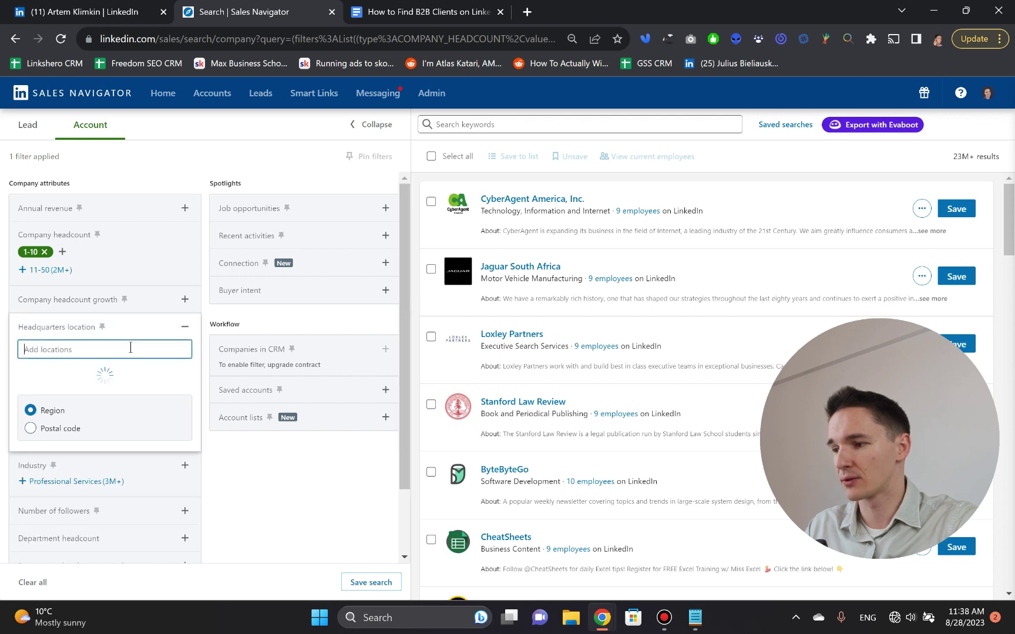
type("new yo")
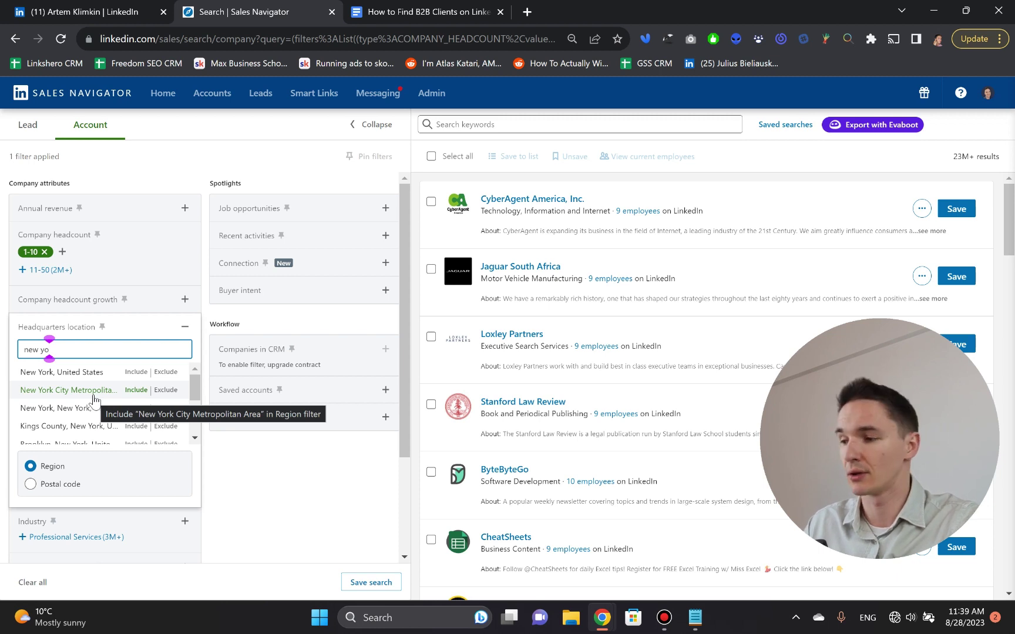
left_click(136, 391)
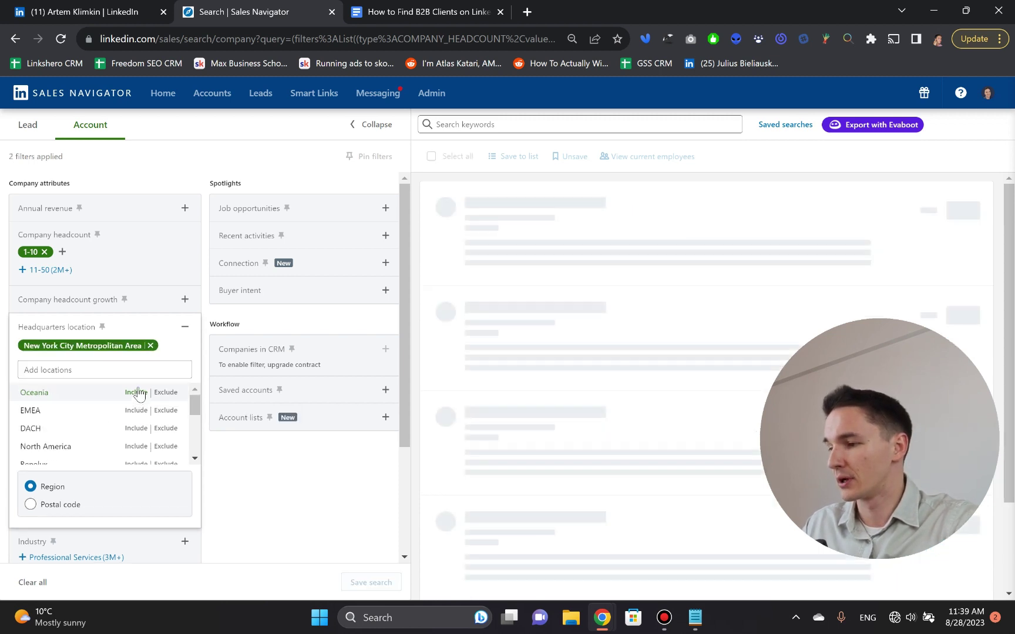
left_click(185, 329)
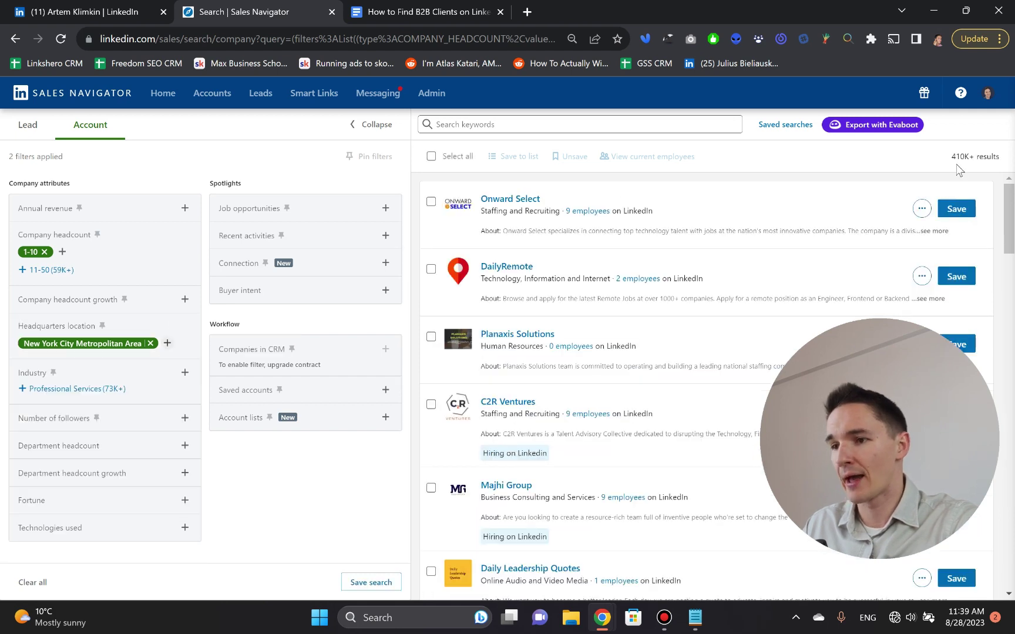
left_click_drag(970, 156, 888, 165)
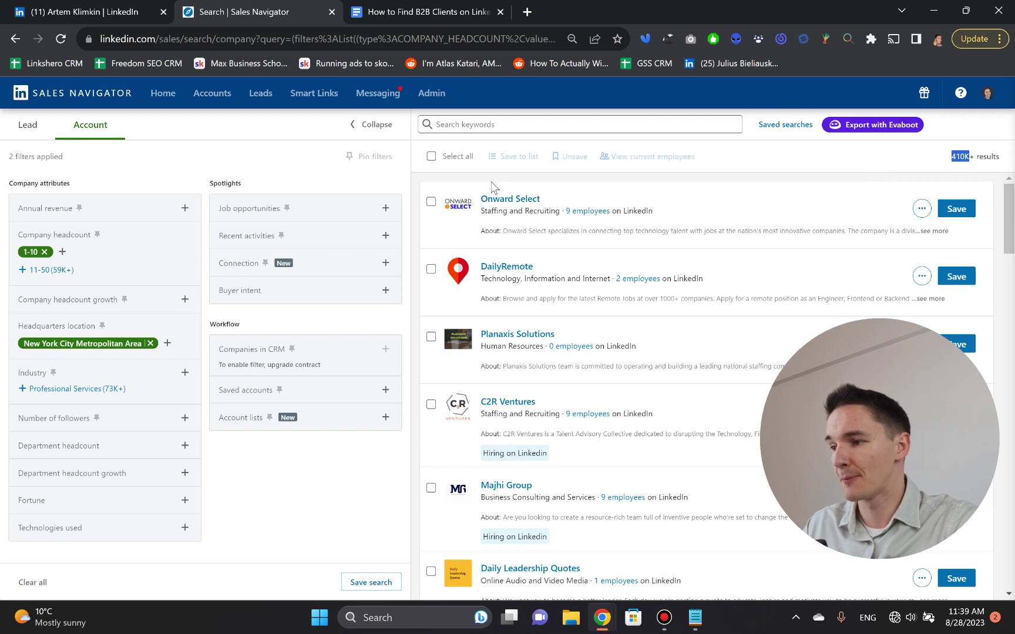
left_click(320, 497)
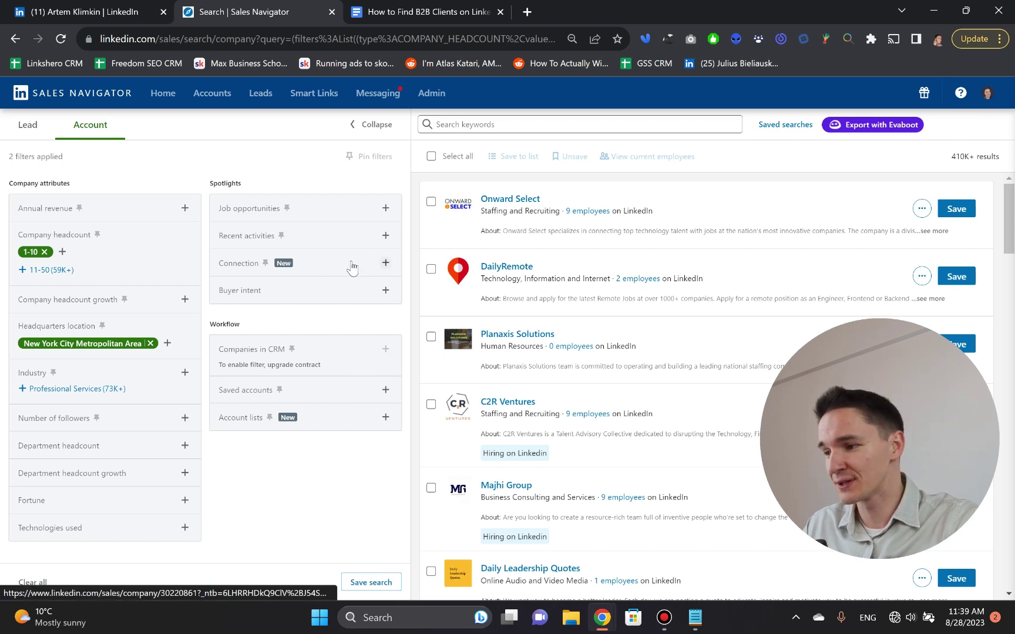
Step: Include the Wholesale Hardware, Plumbing, Heating Equipment industry, which cuts results to 16
left_click(184, 374)
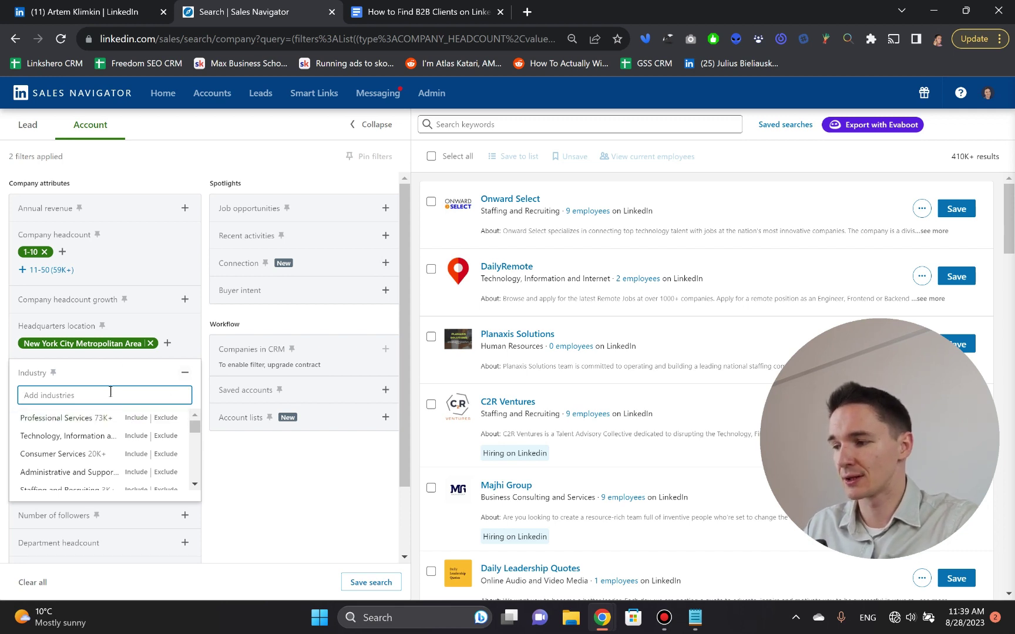
type("plum")
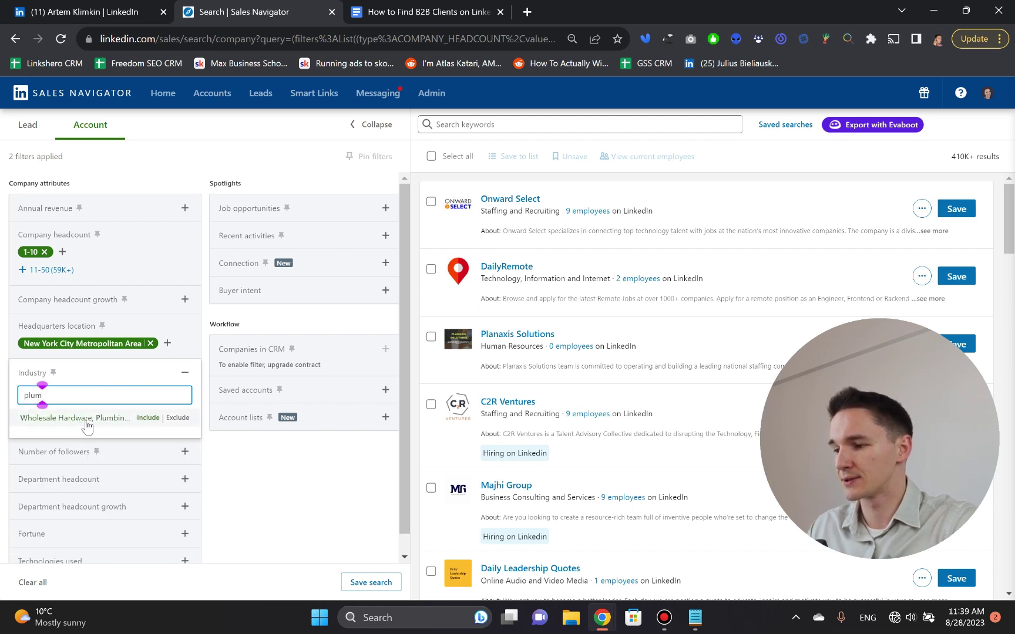
left_click(142, 417)
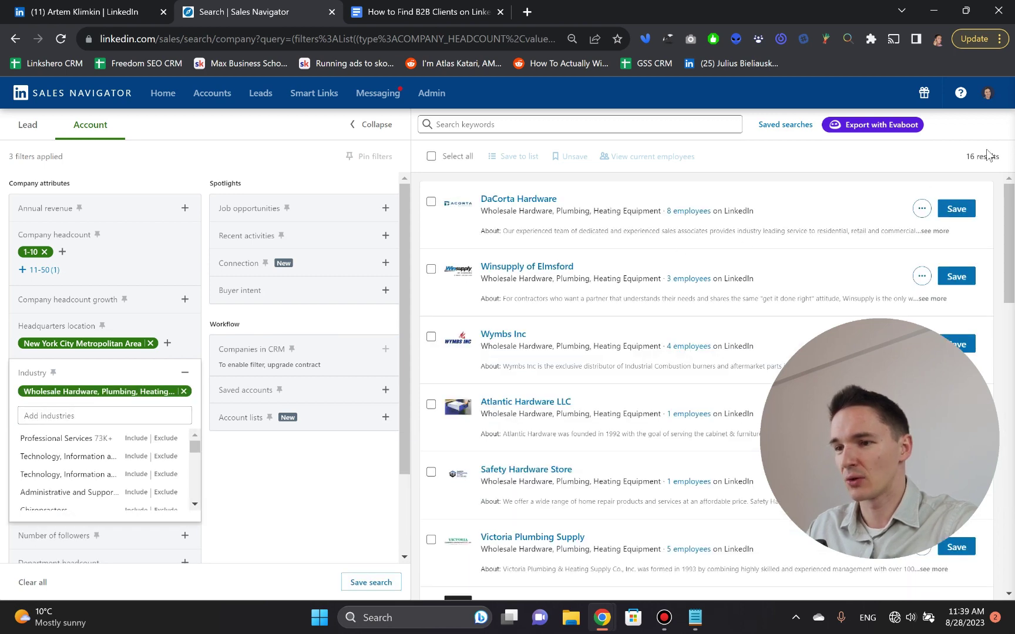
triple_click(977, 160)
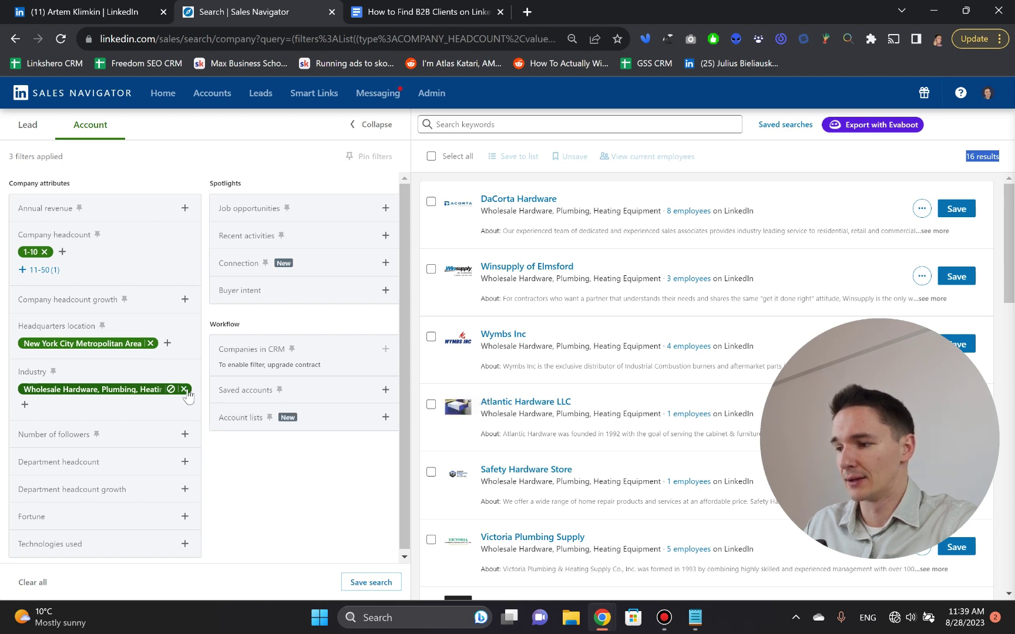
Step: Remove the plumbing wholesale industry filter, then try and clear an 'hva' industry search
left_click(184, 390)
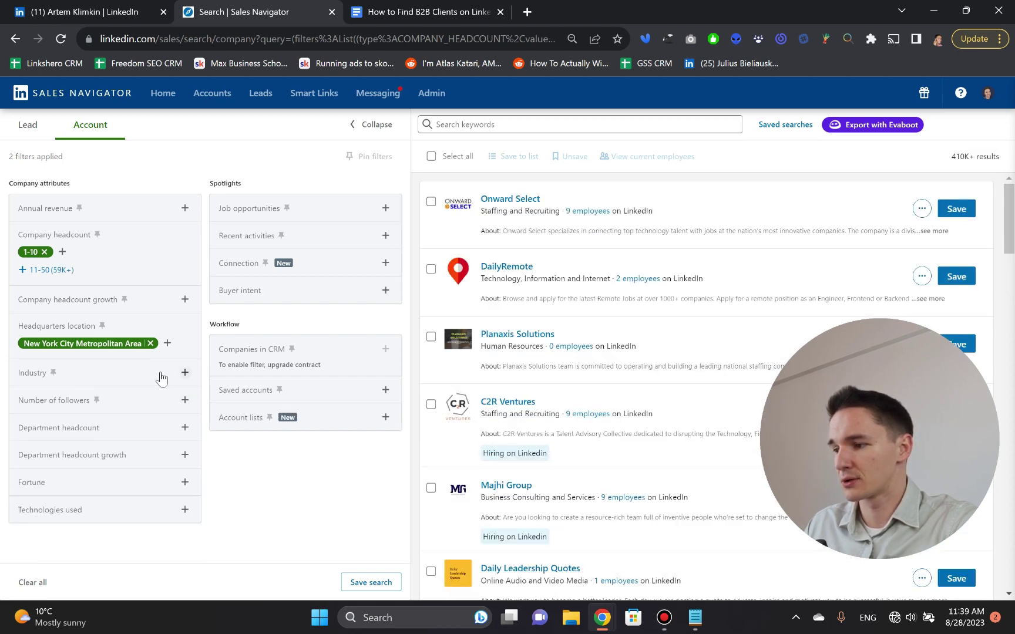
left_click(185, 374)
left_click(185, 375)
left_click(134, 380)
left_click(128, 393)
type("hva")
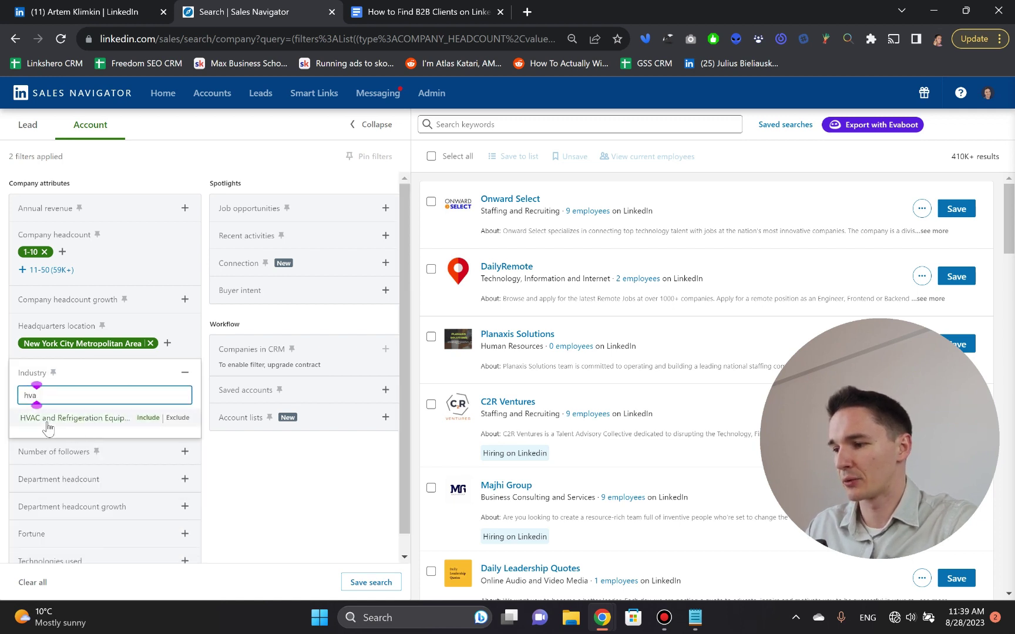
double_click(55, 396)
key("BackSpace")
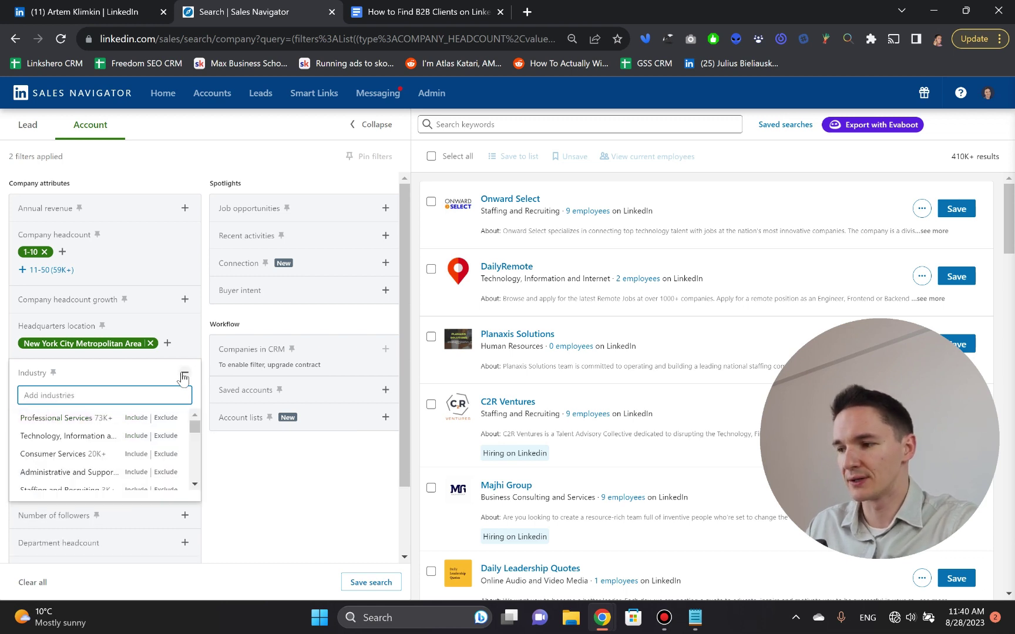
Step: Collapse the Industry filter and view recent keyword searches, with 410K+ companies listed
left_click(185, 373)
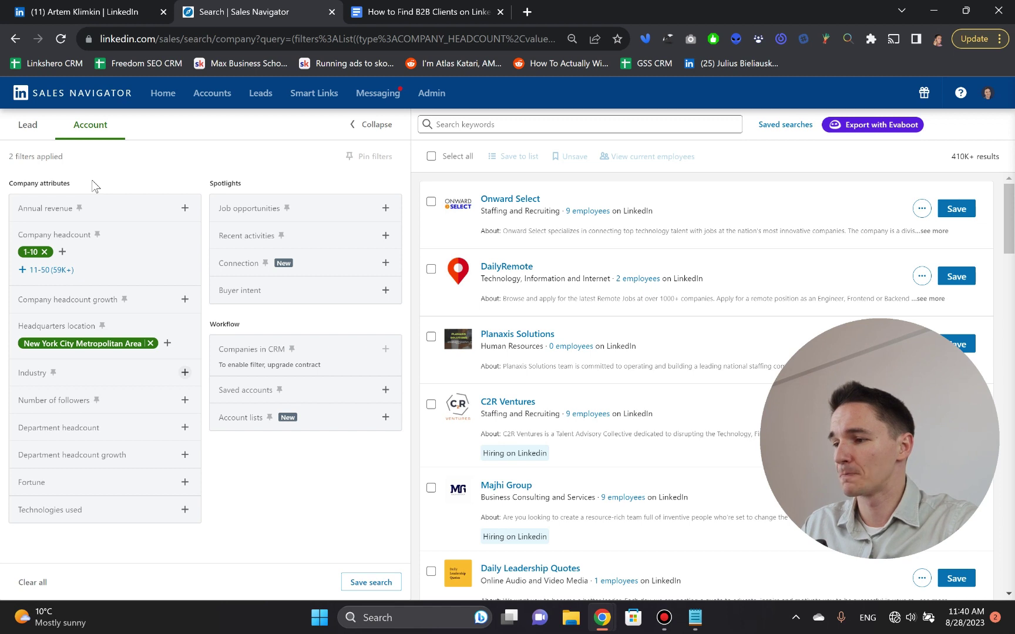
mouse_move(148, 351)
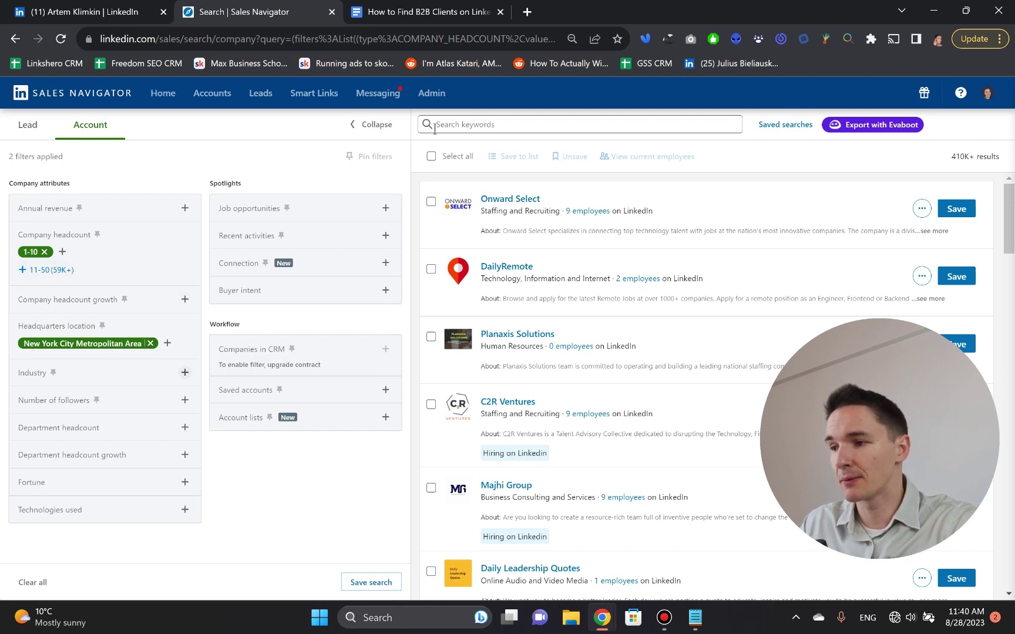
left_click(498, 124)
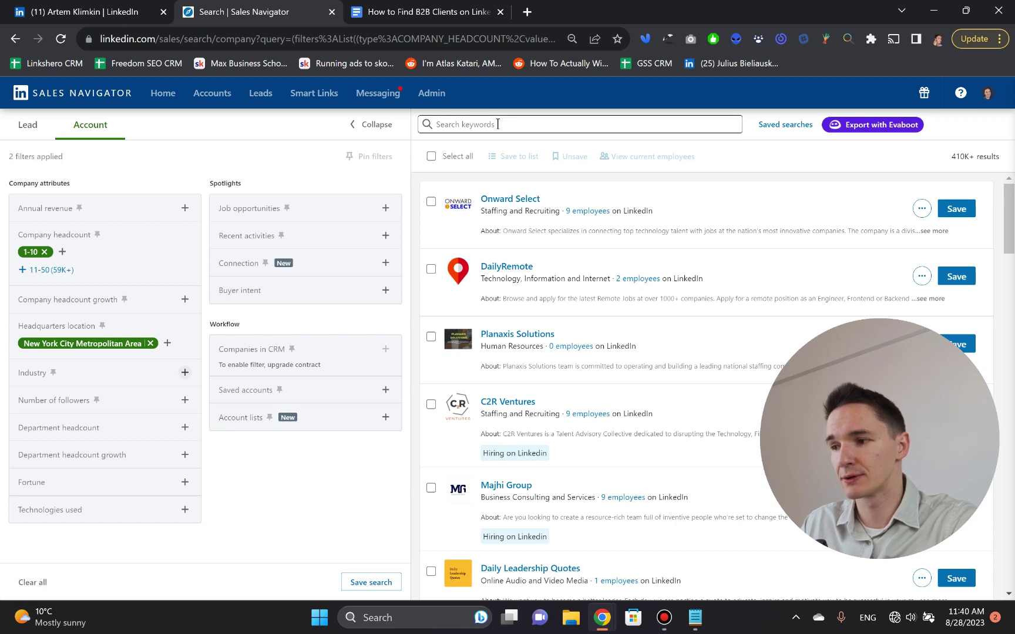
left_click(819, 144)
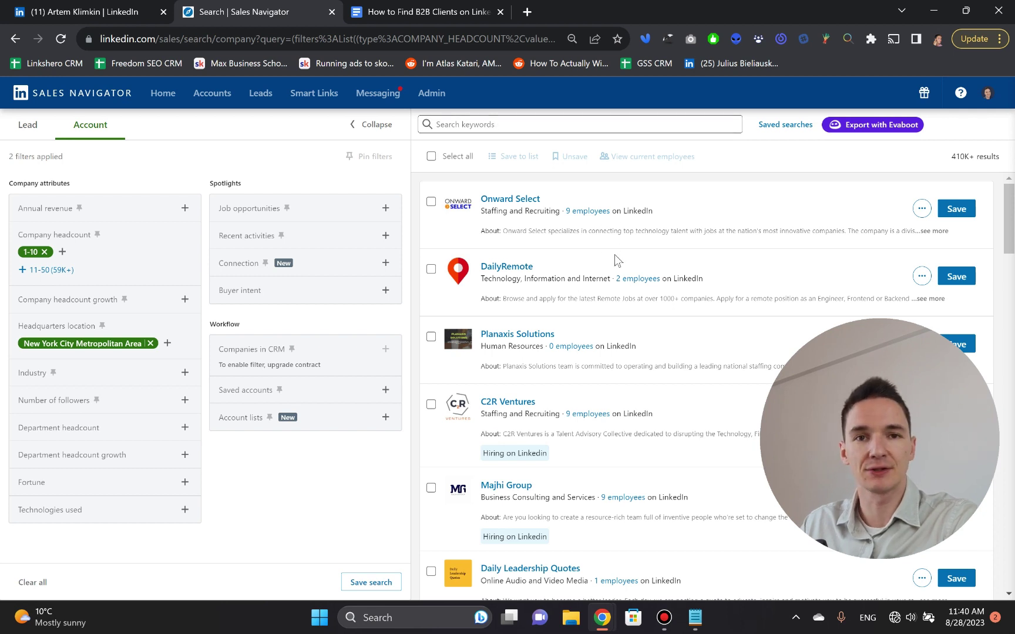
left_click_drag(952, 157, 999, 157)
left_click(618, 155)
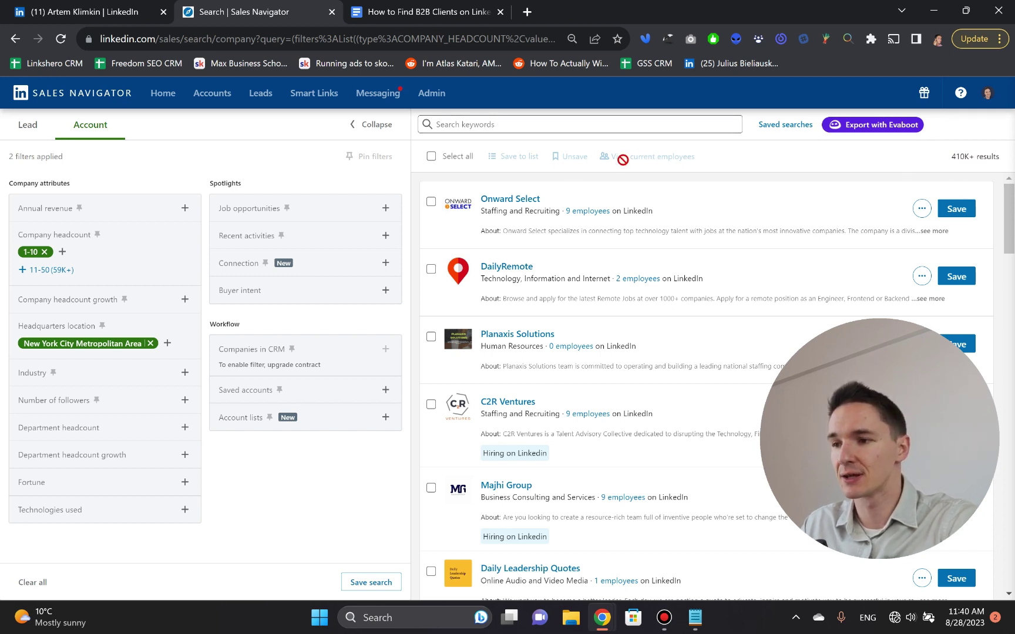
Step: Run a 'plumbing' keyword search, narrowing the accounts to 1K+ companies
left_click(482, 124)
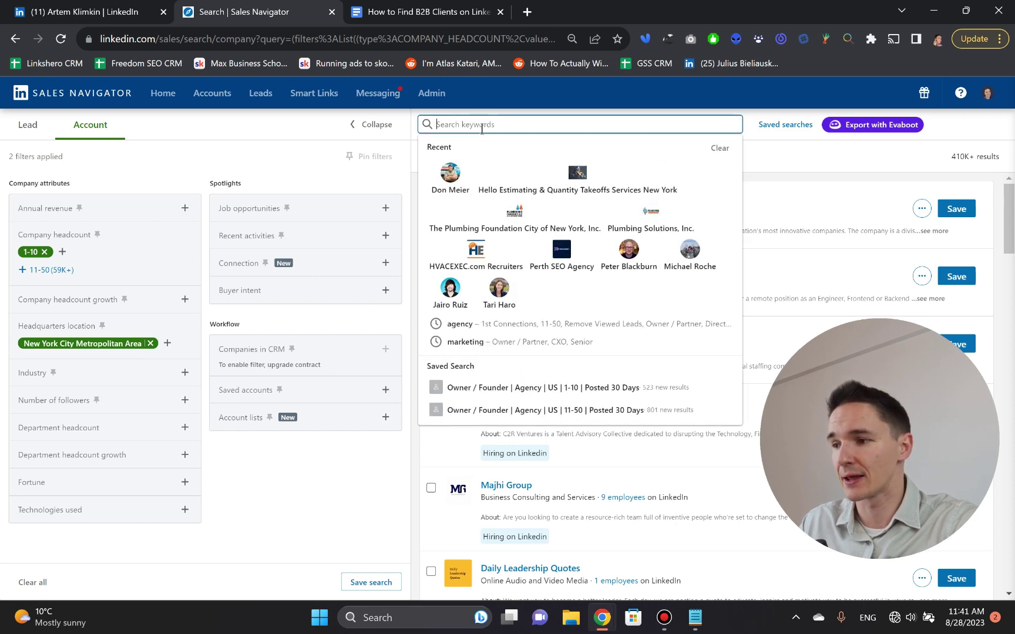
type("plumbine")
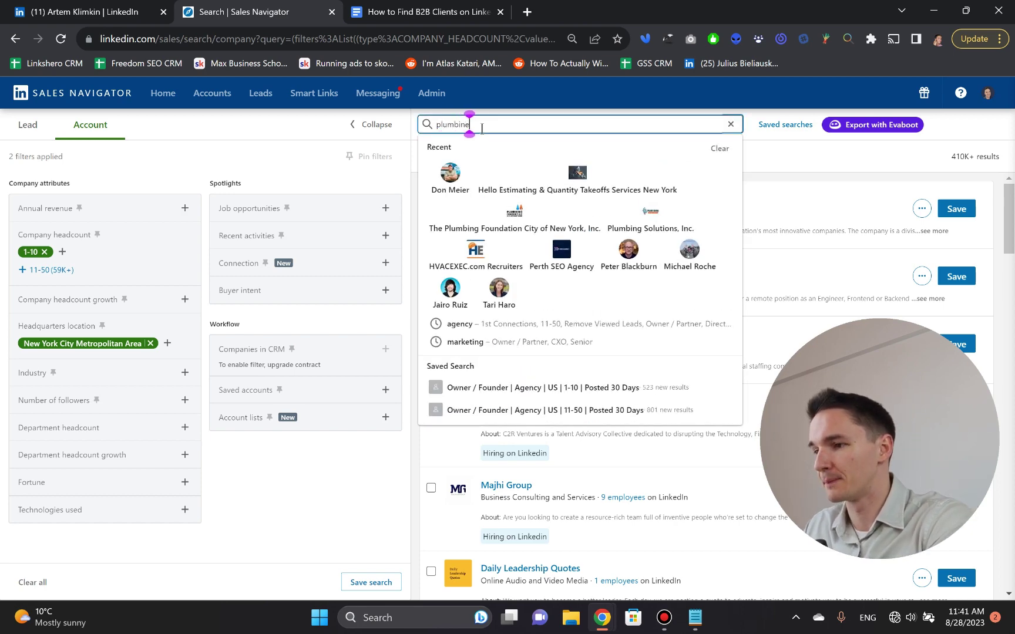
key("Return")
type("g")
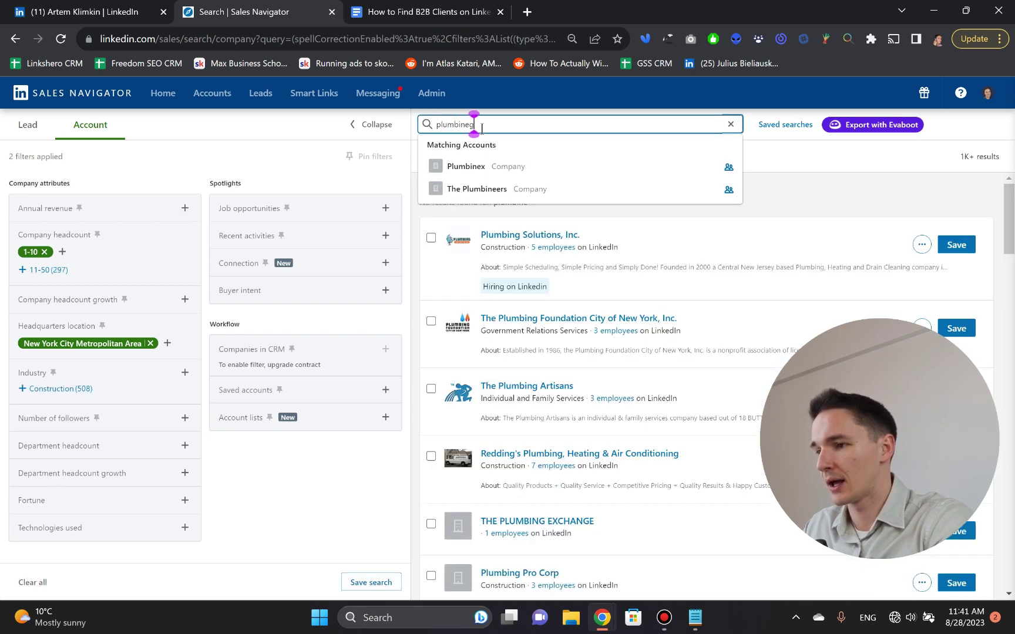
key("Return")
key("BackSpace")
key("BackSpace")
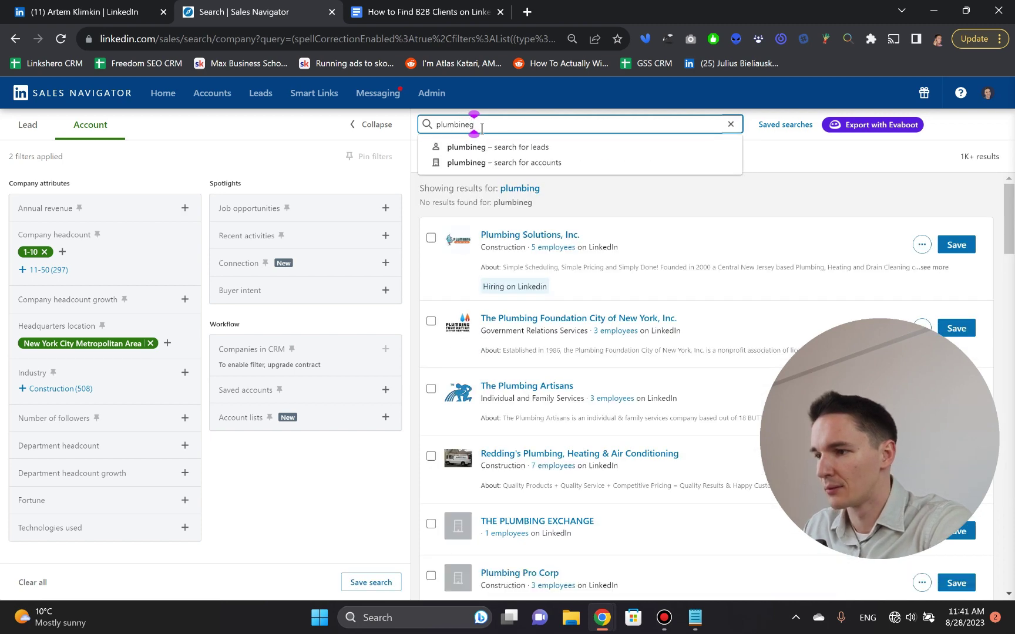
type("g")
key("Return")
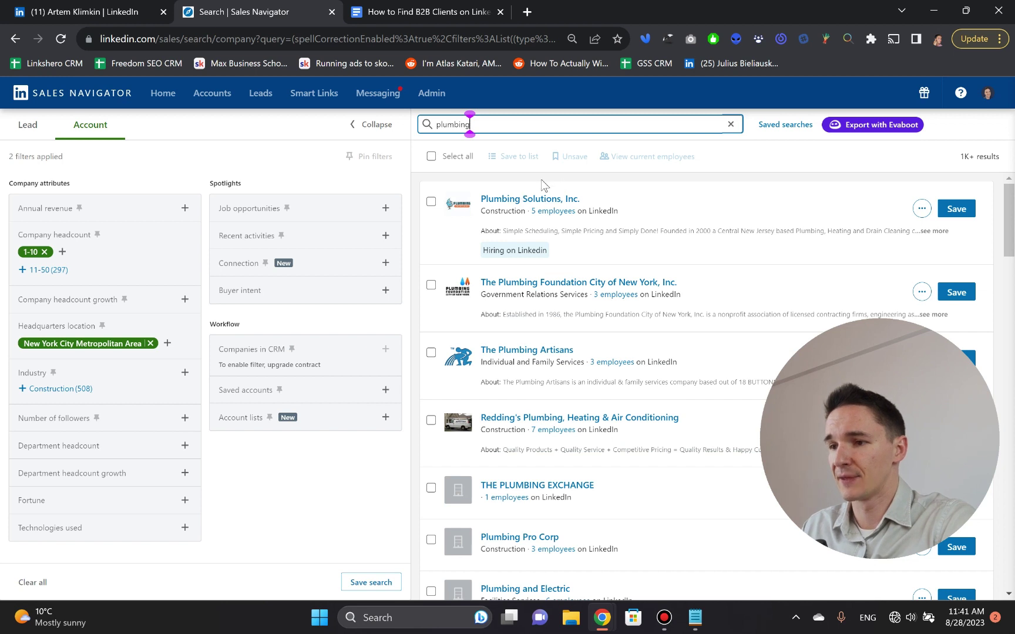
left_click(962, 157)
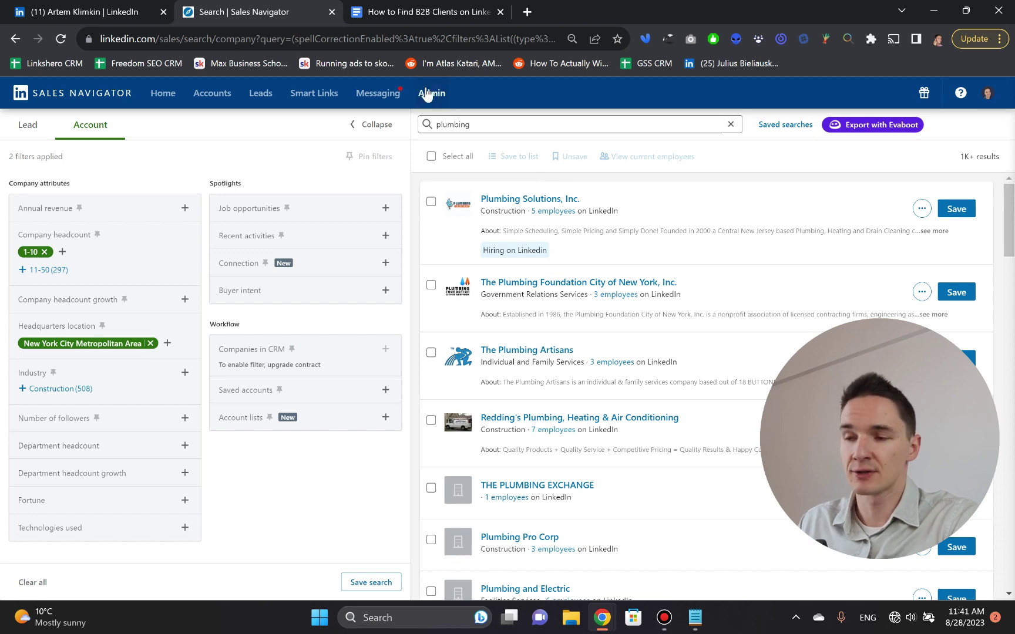
Step: Load the 'Use Boolean search on LinkedIn' help article via 'bool' and find its NOT operator
left_click(531, 12)
type("bool")
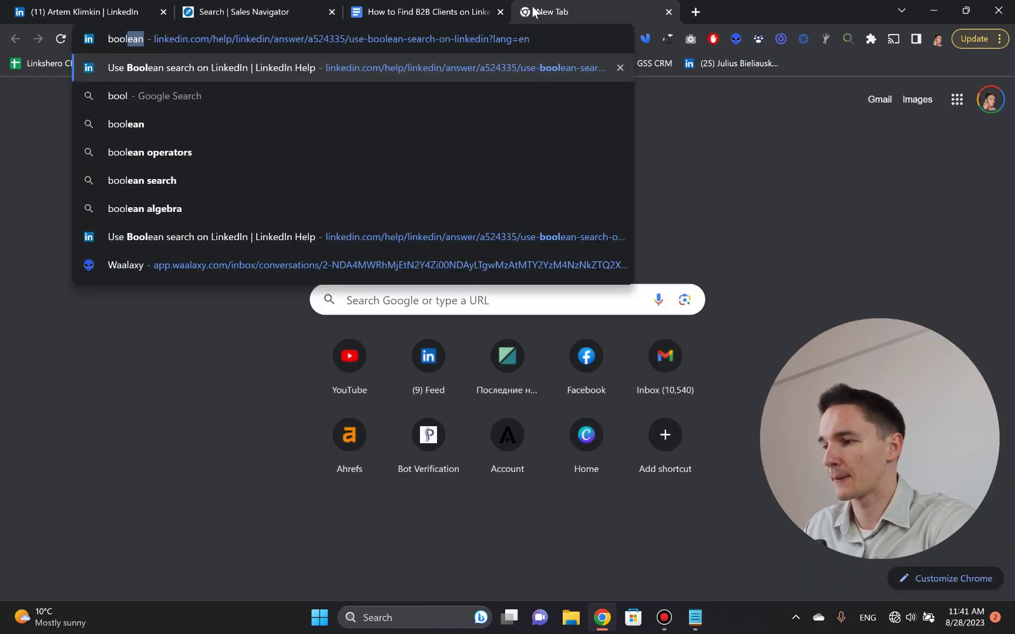
key("Return")
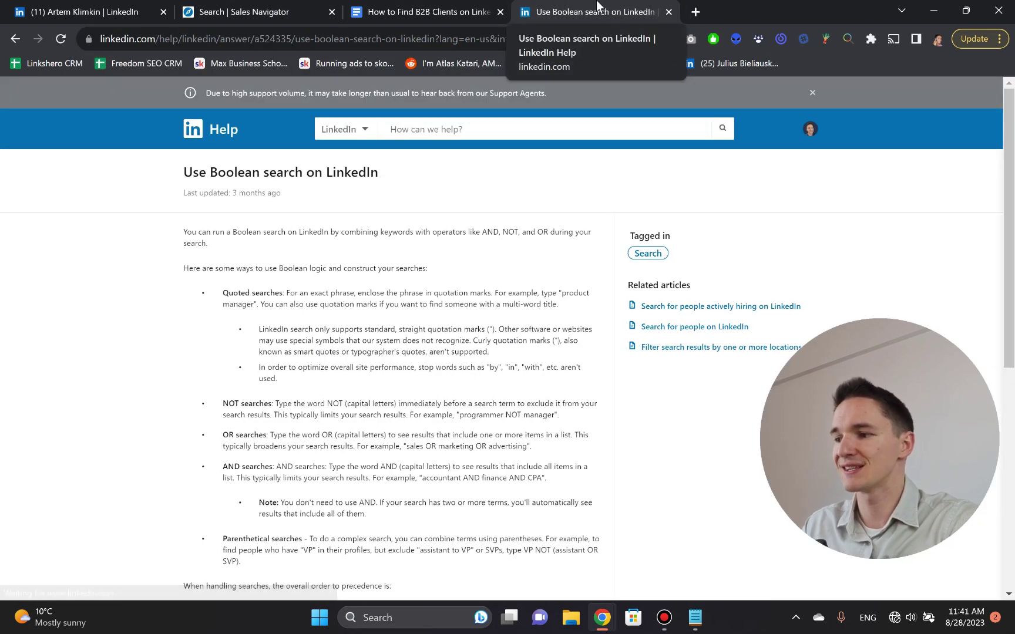
mouse_move(420, 5)
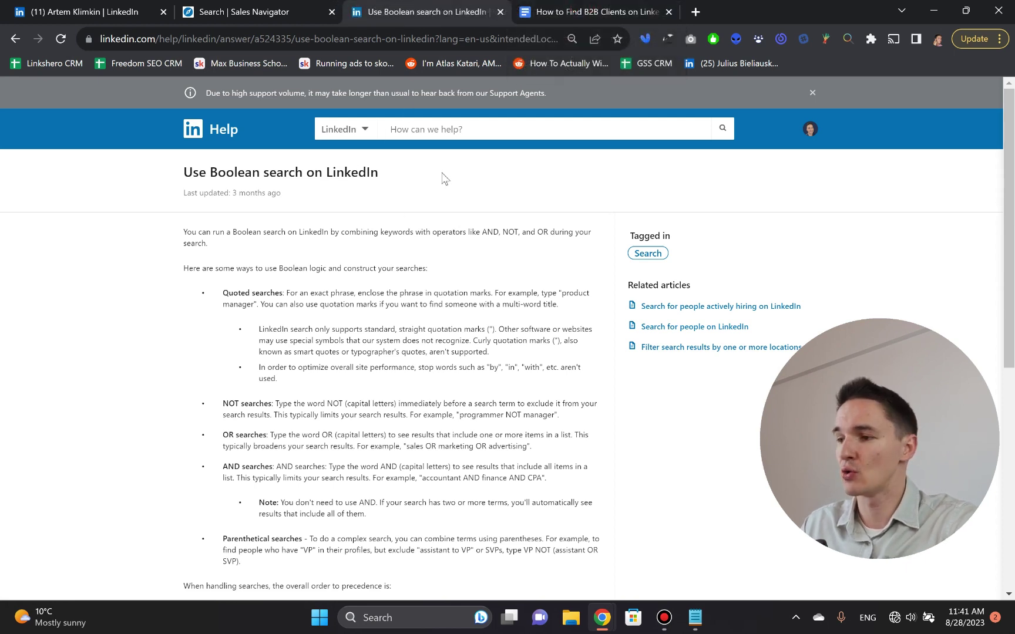
scroll(230, 279, "down", 3)
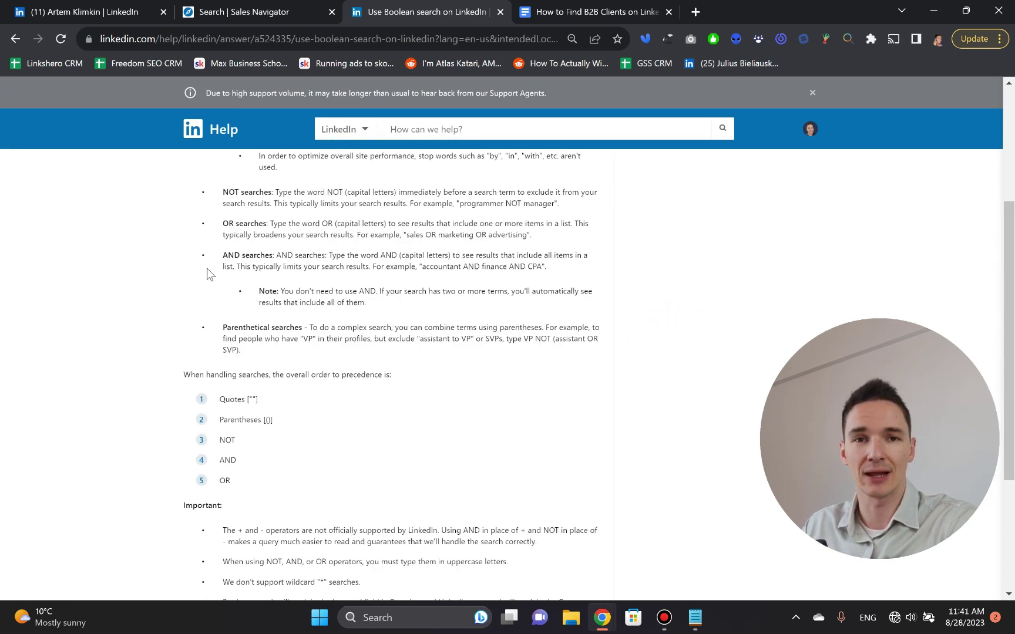
left_click(235, 11)
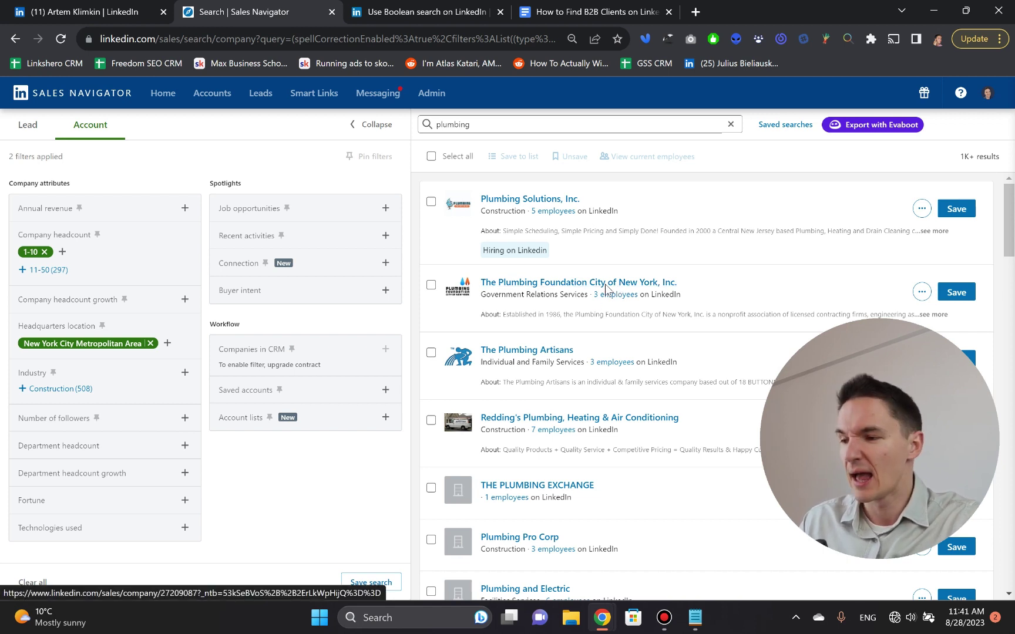
left_click(412, 11)
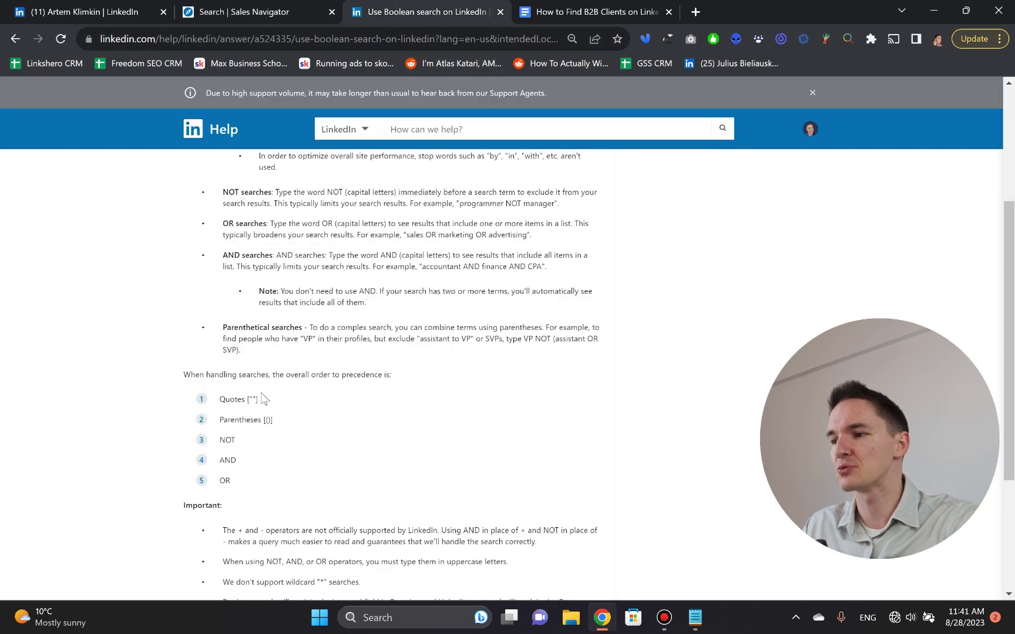
scroll(252, 364, "up", 1)
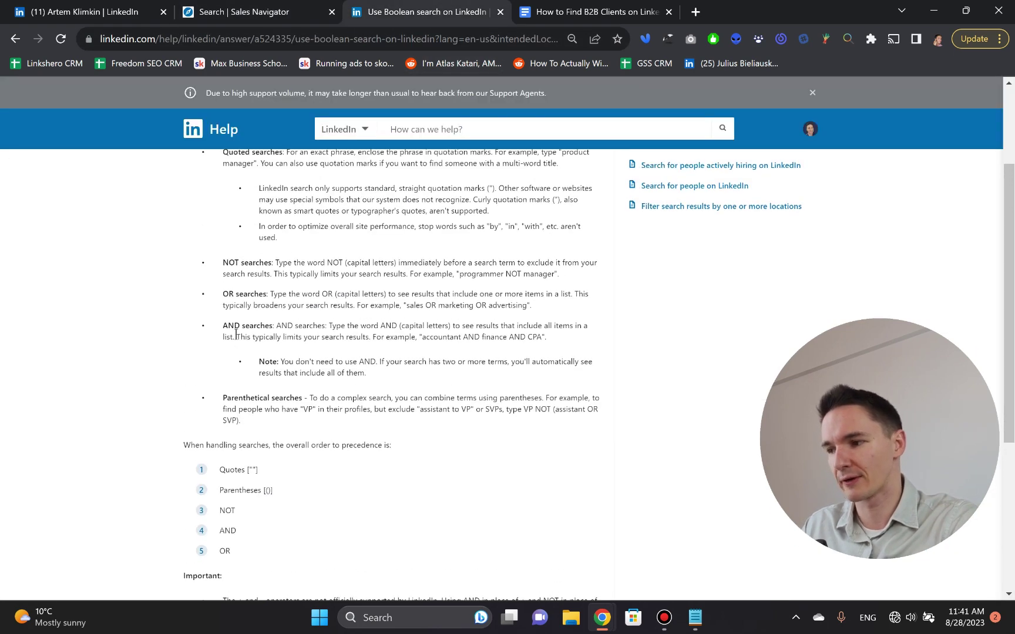
scroll(208, 288, "up", 1)
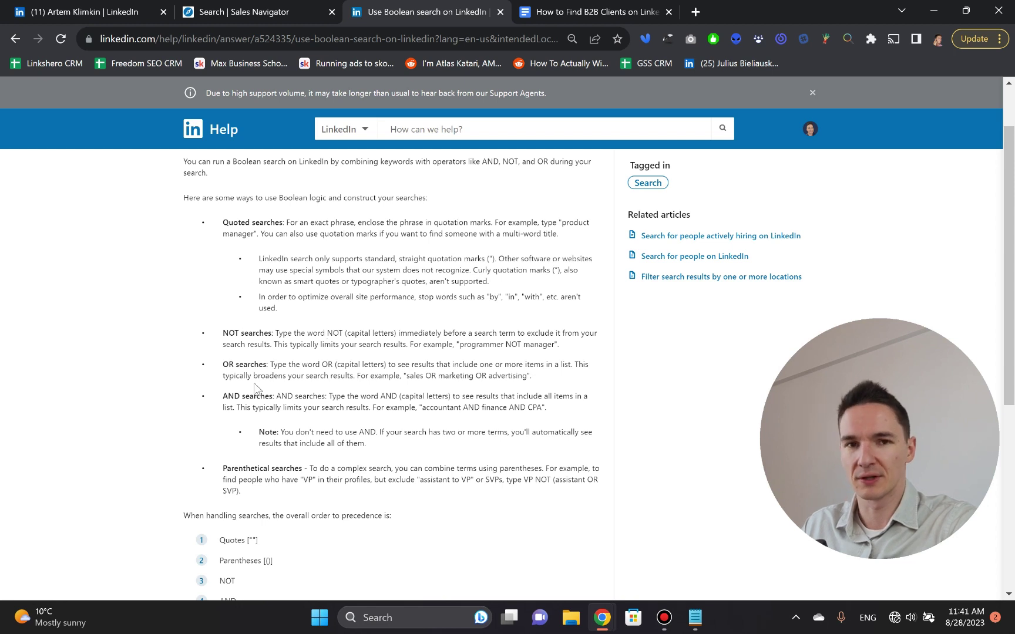
double_click(234, 336)
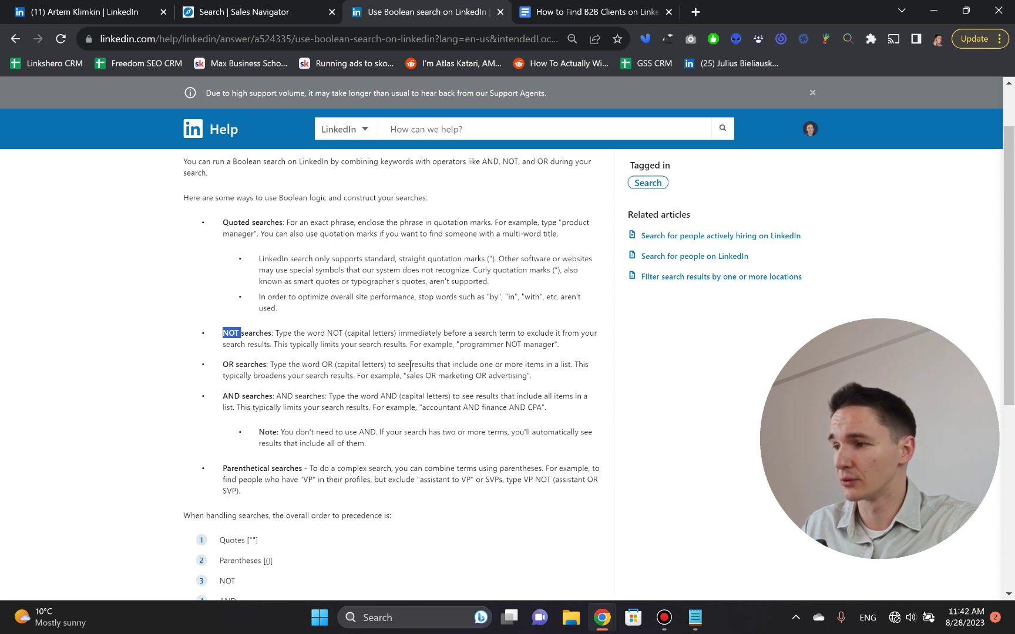
Step: Try the keyword query 'plumbing NOT solutions' in the account search
left_click(289, 21)
left_click(686, 125)
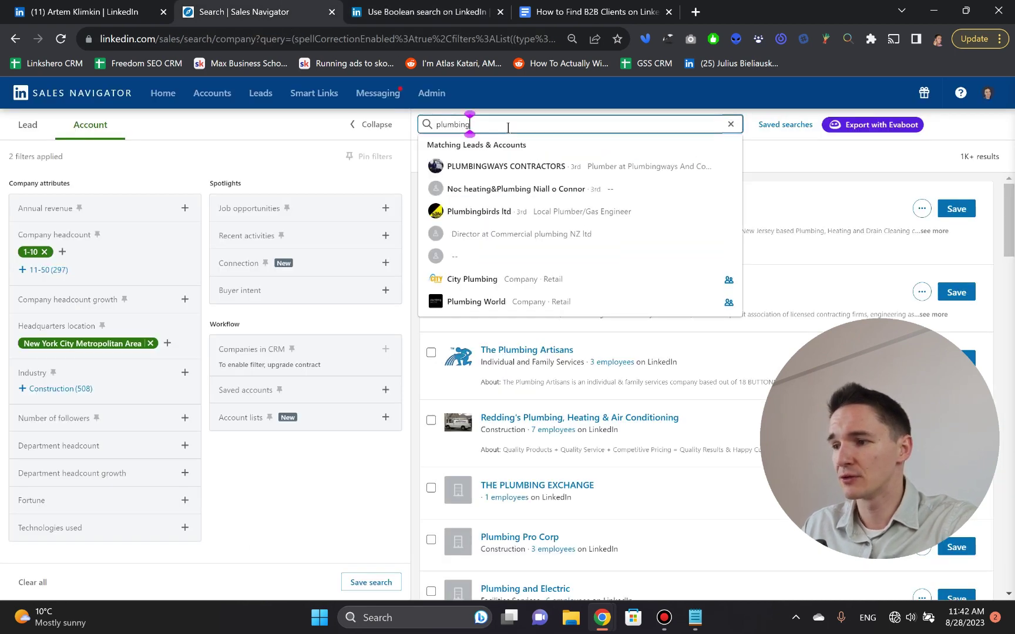
left_click(770, 167)
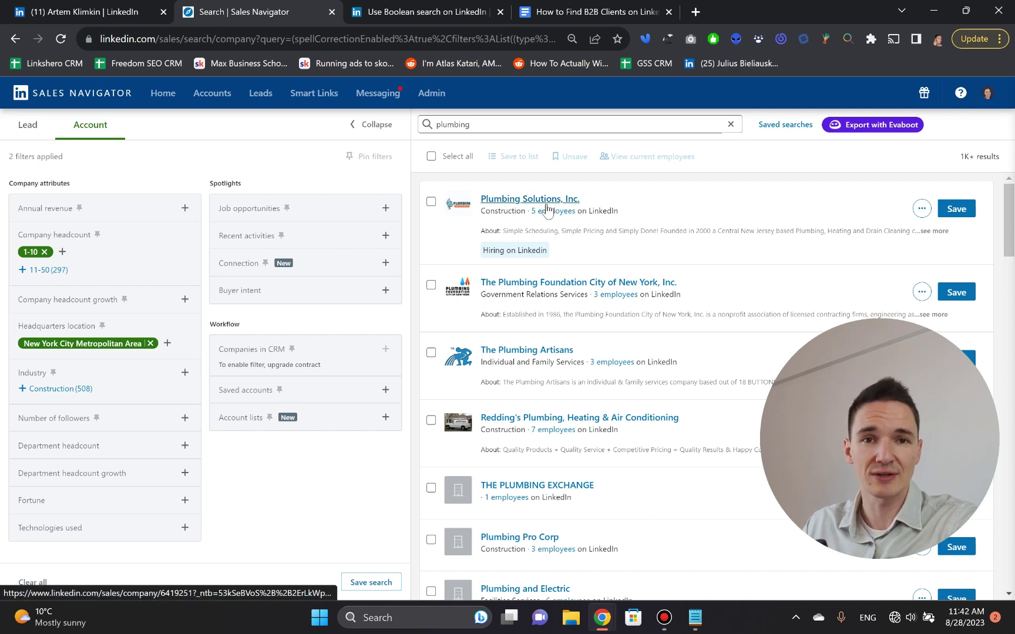
left_click(506, 125)
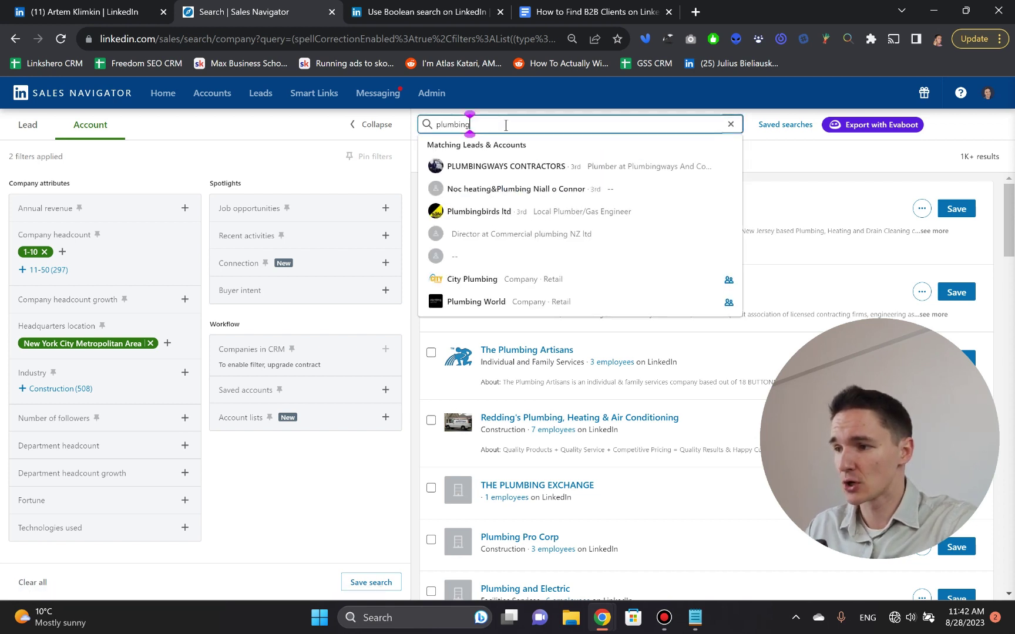
type("NOT")
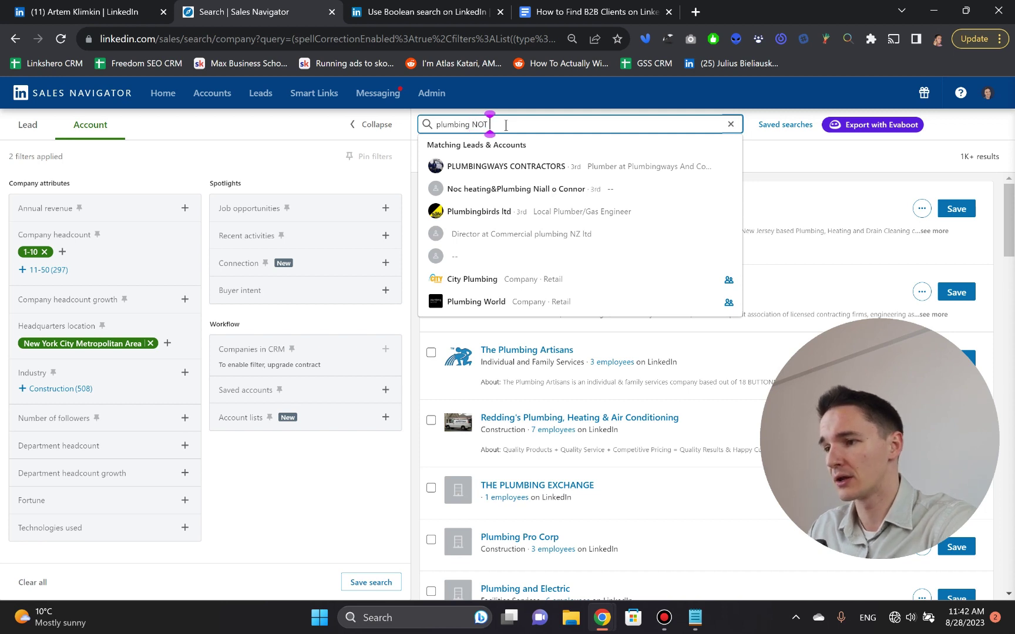
type(" solution")
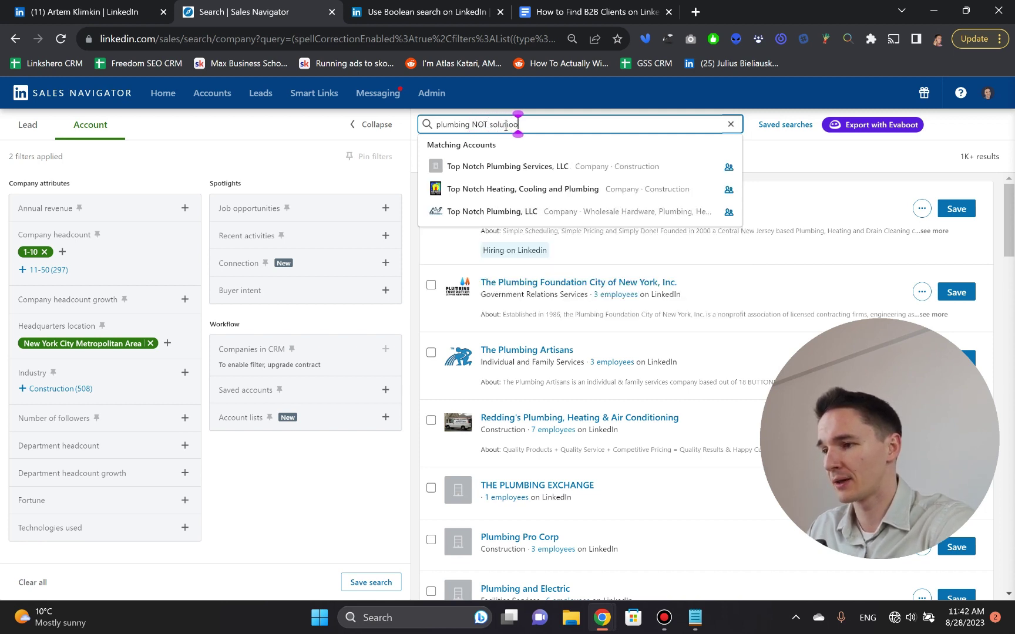
type("s")
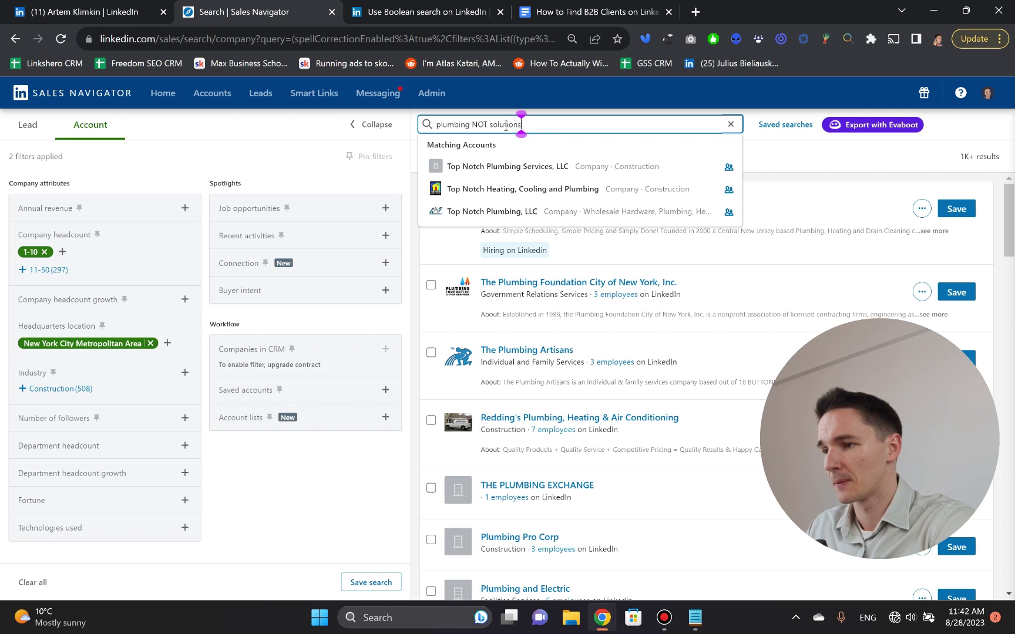
key("Return")
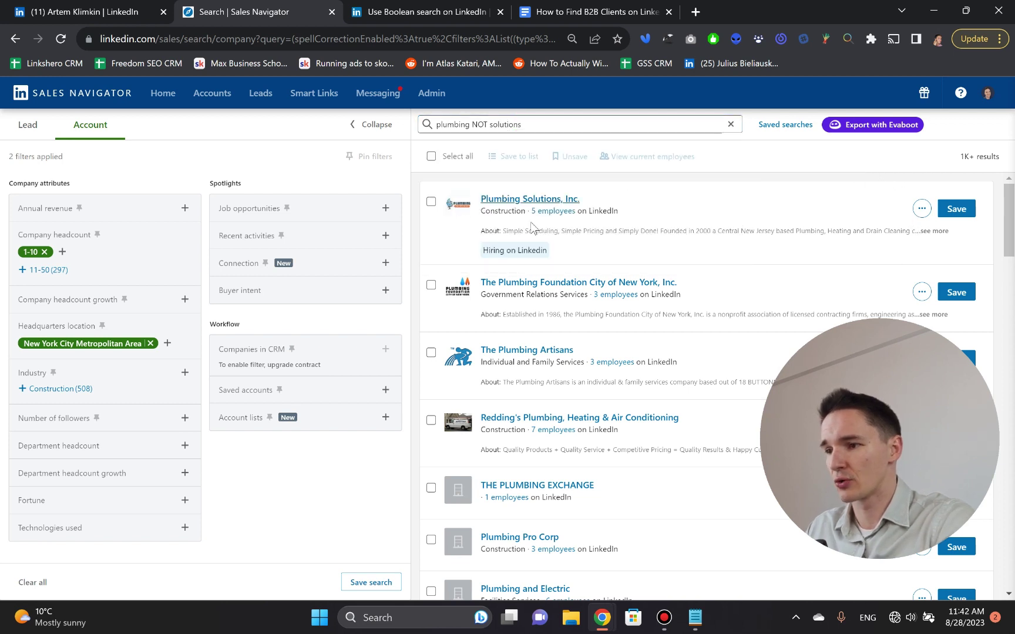
left_click(540, 123)
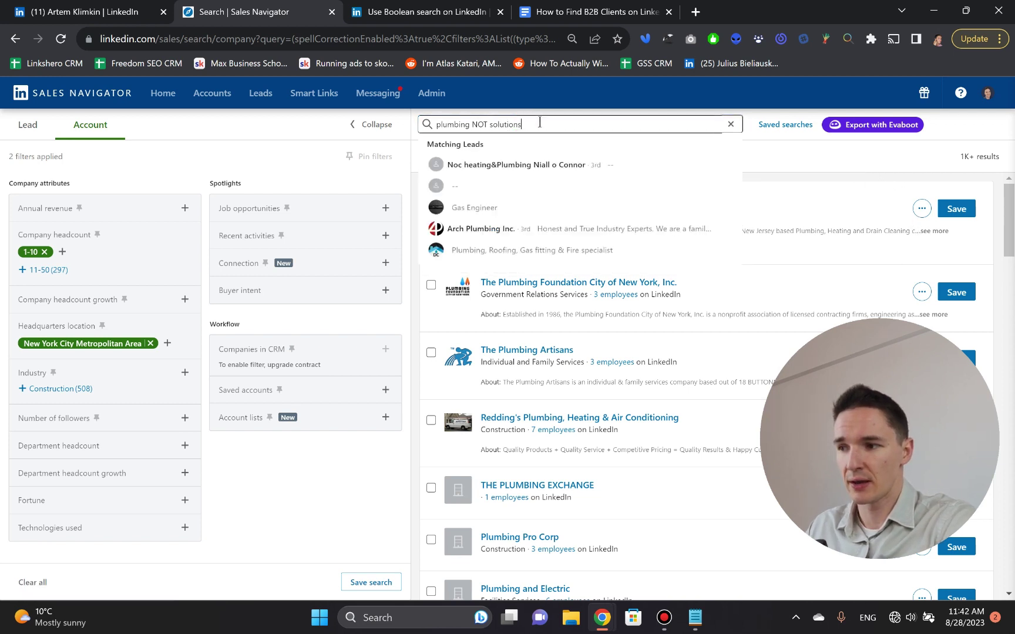
key("Return")
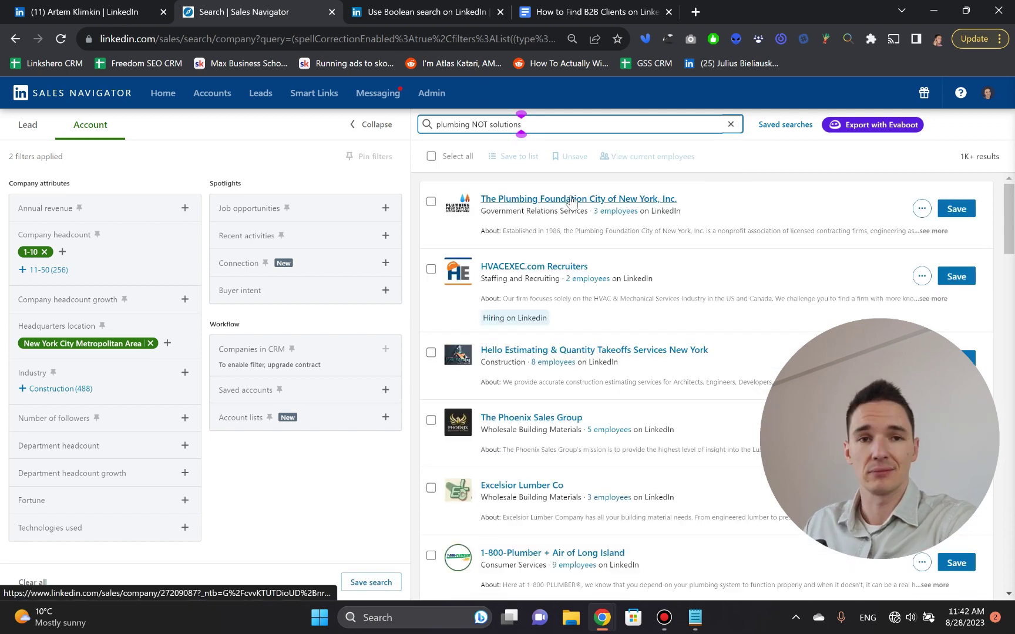
Step: Change the query to 'plumbing NOT (recruiter OR agency)' and run it, still 1K+ companies
double_click(513, 124)
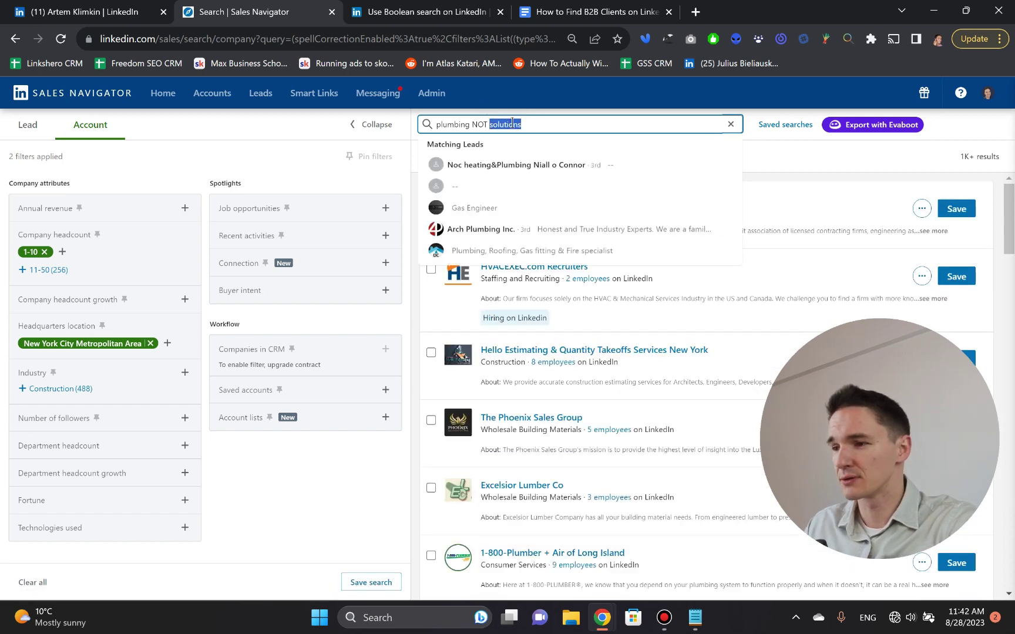
key("BackSpace")
type("(recru")
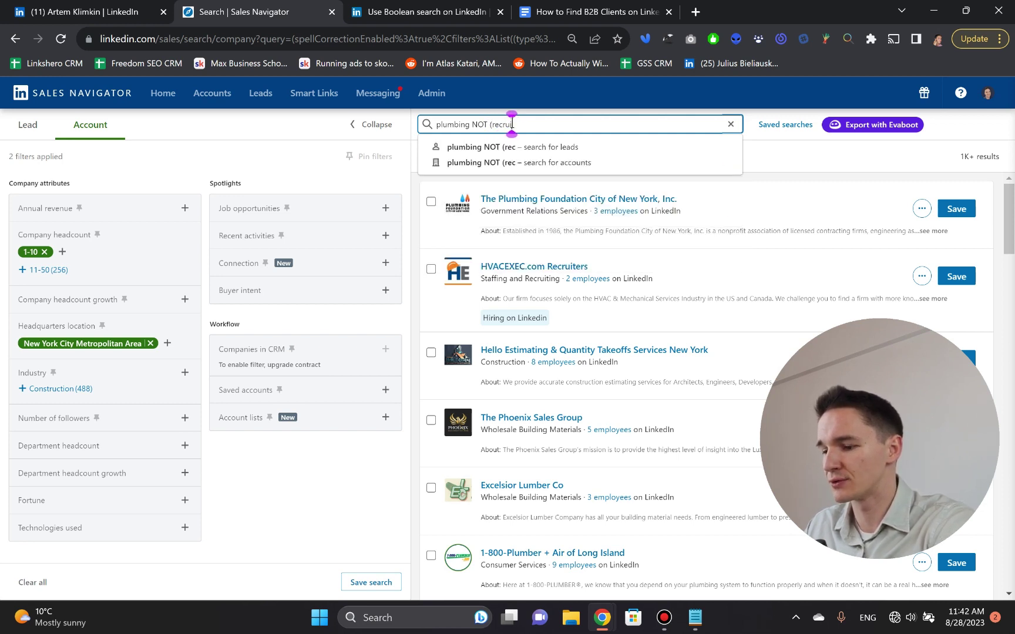
type("iter OR ")
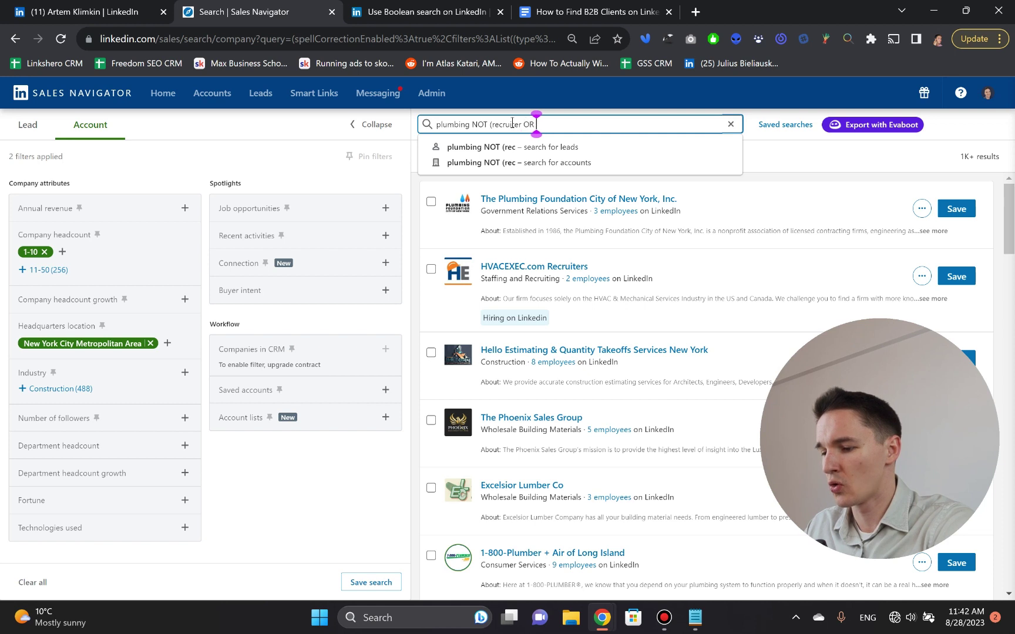
type("agne")
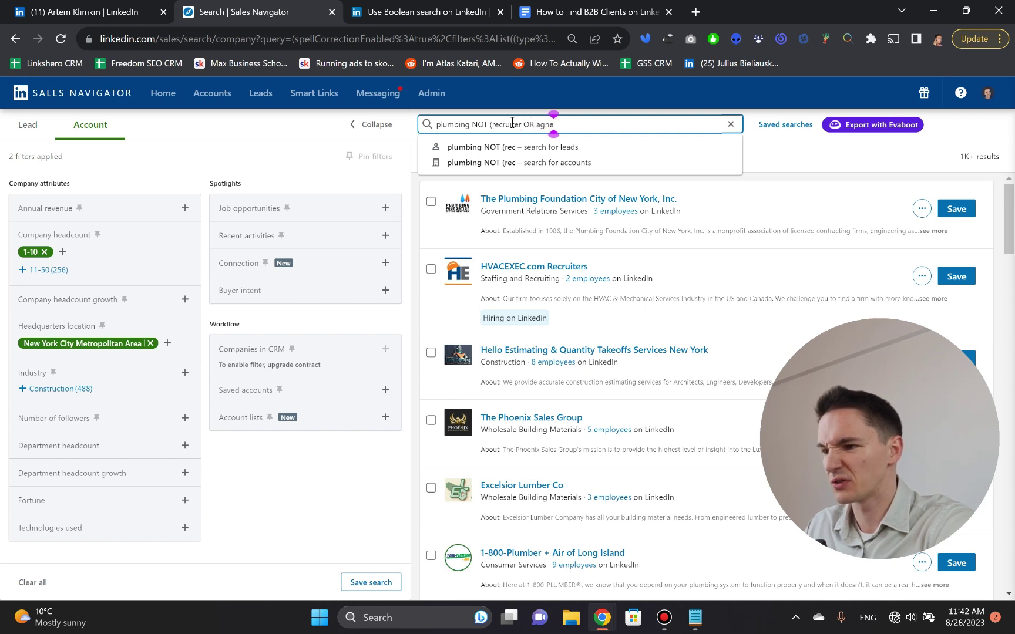
key("BackSpace")
key("BackSpace")
type("ency)")
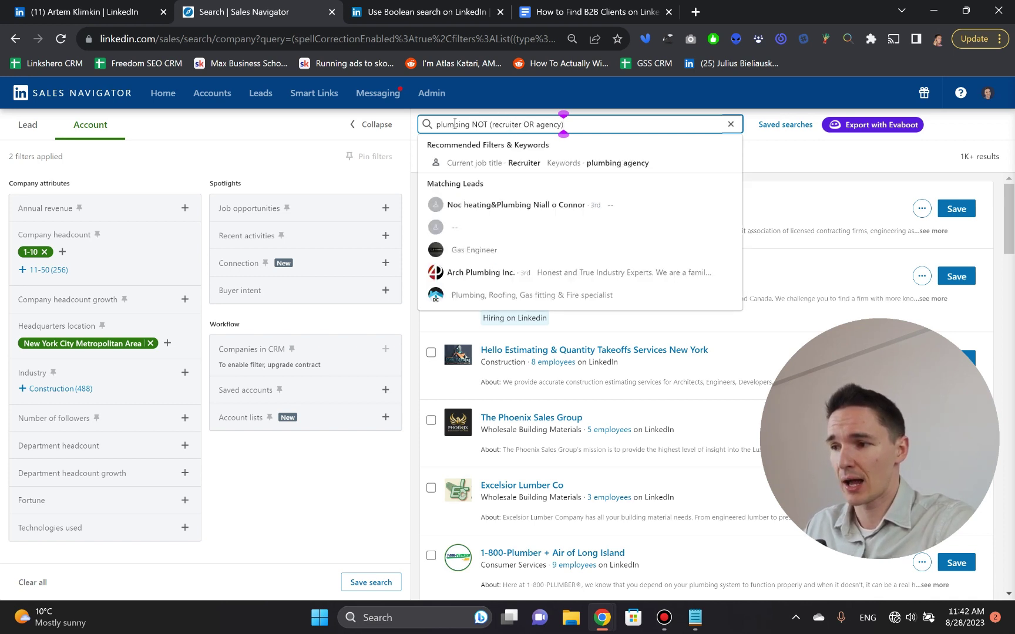
left_click_drag(470, 126, 433, 121)
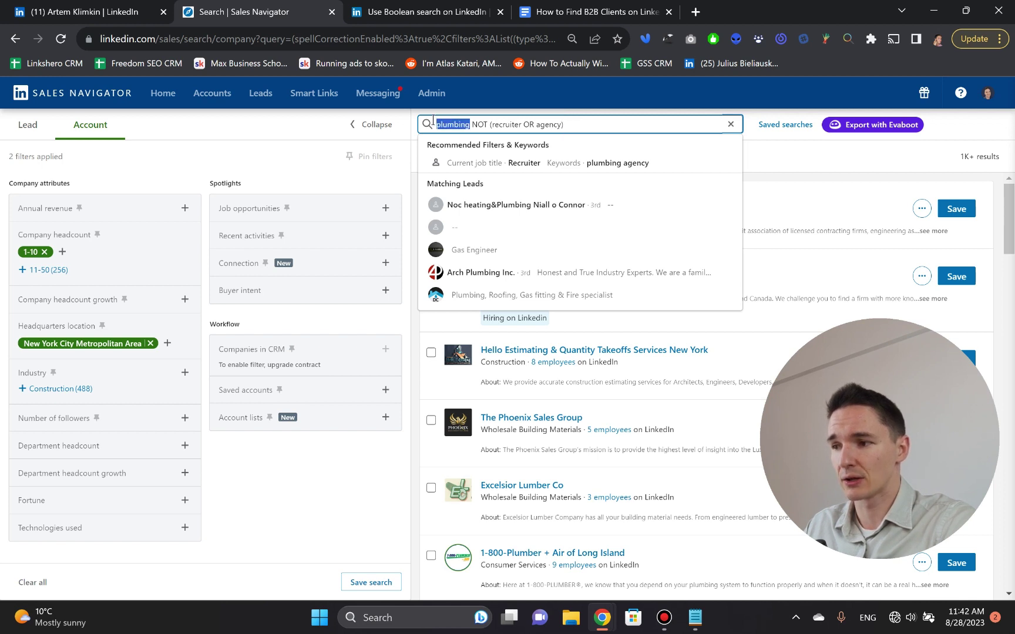
left_click(480, 129)
double_click(509, 128)
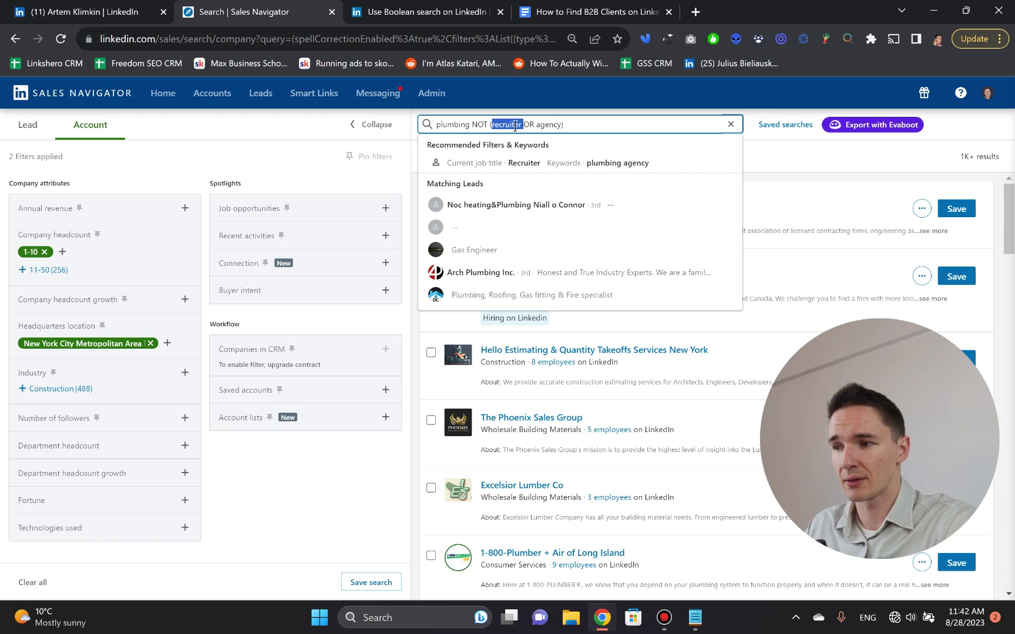
double_click(550, 126)
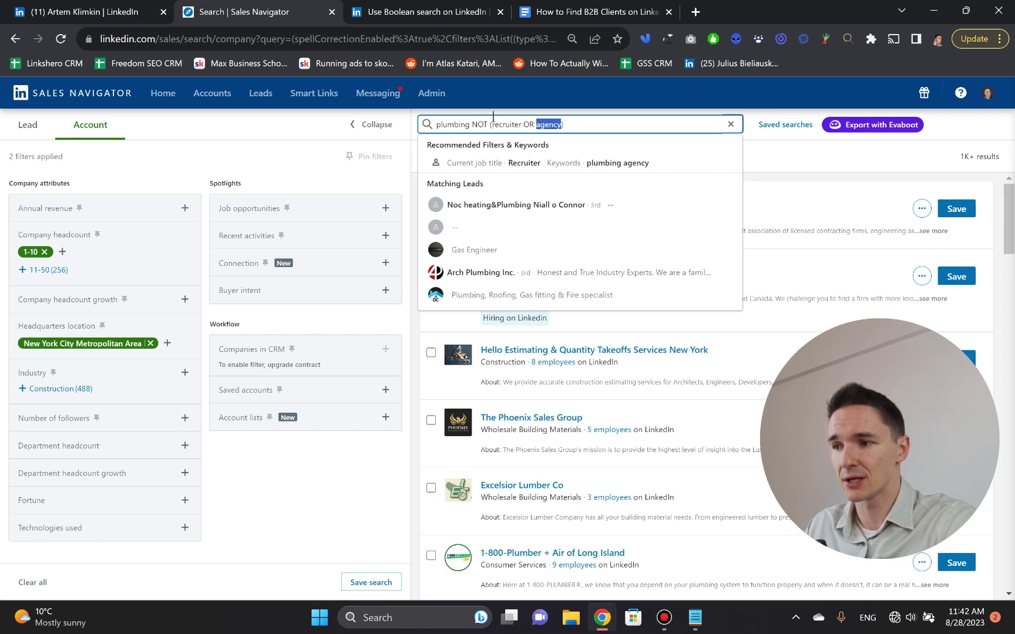
left_click(598, 127)
key("Return")
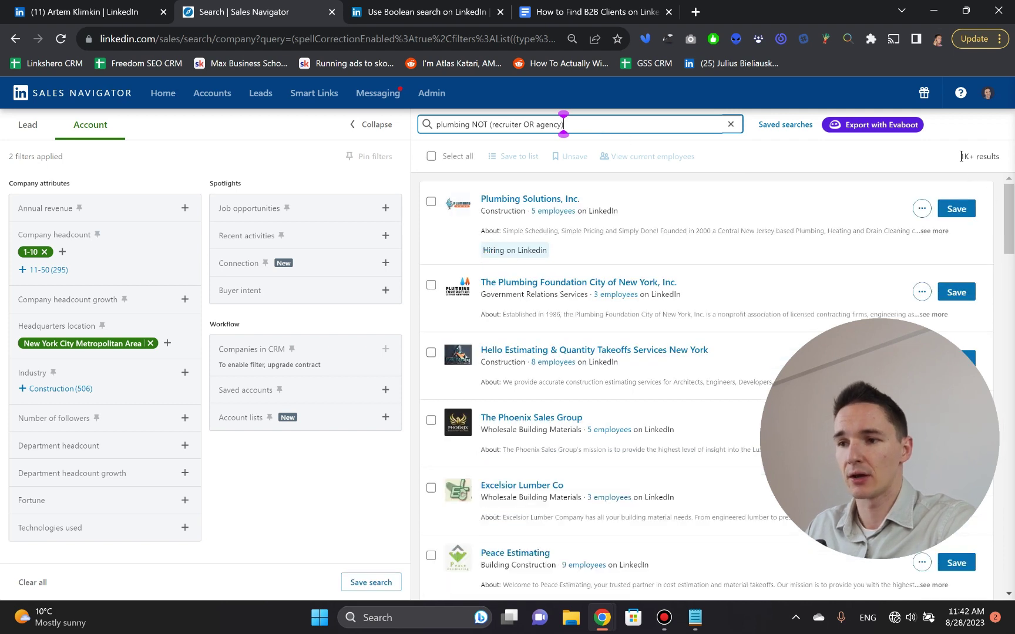
left_click_drag(961, 156, 984, 159)
Step: Close the Boolean search help tab and return to the filtered plumbing account results
left_click(903, 157)
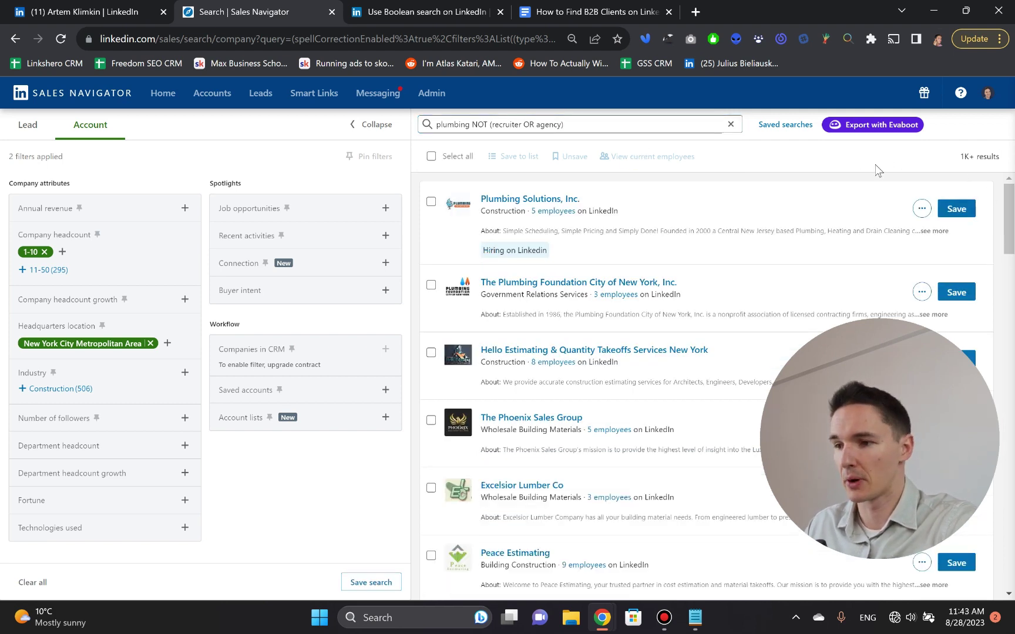
triple_click(598, 123)
key("Escape")
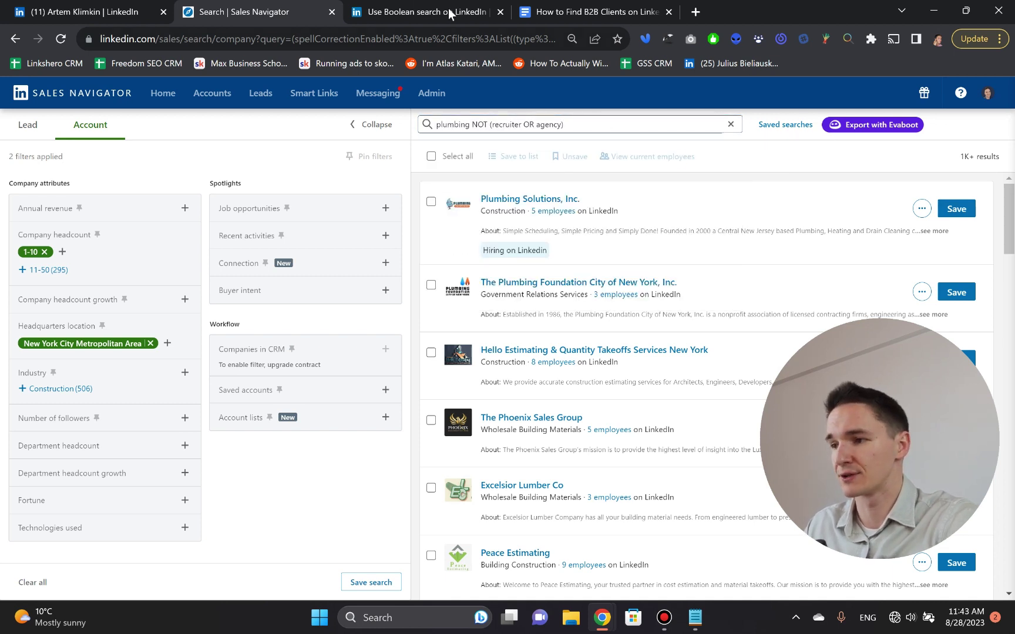
left_click(501, 12)
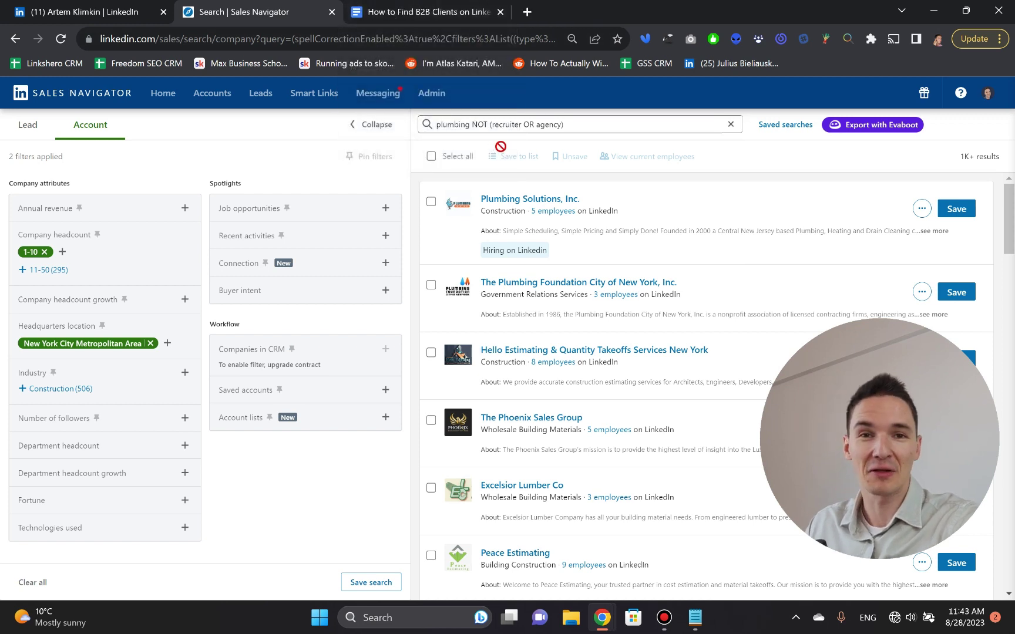
Step: Highlight the 1K+ results count for NYC plumbing companies with 1-10 employees
left_click_drag(959, 156, 1004, 170)
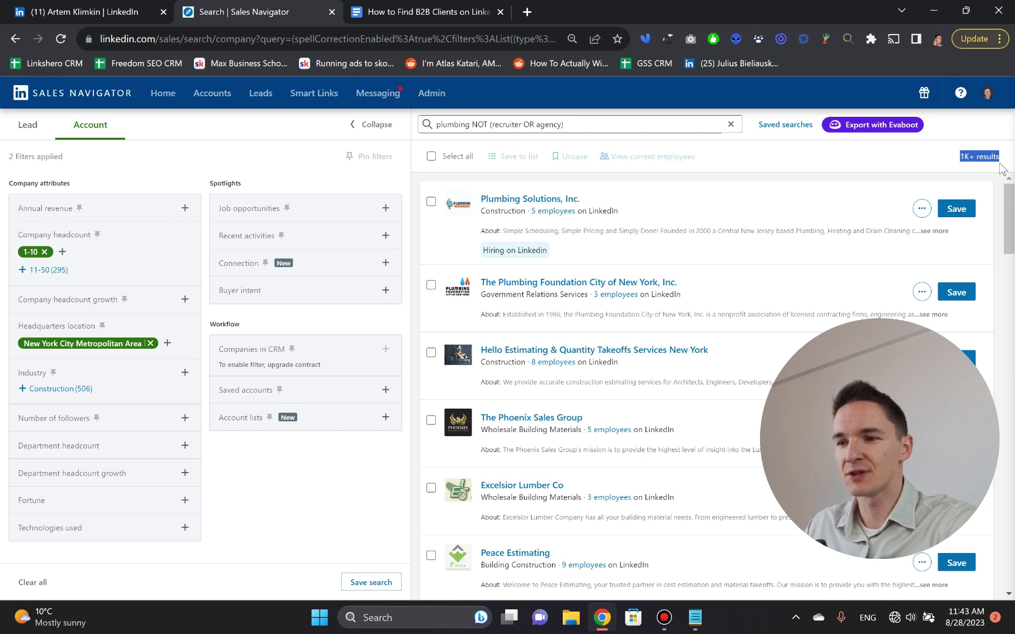
left_click(944, 157)
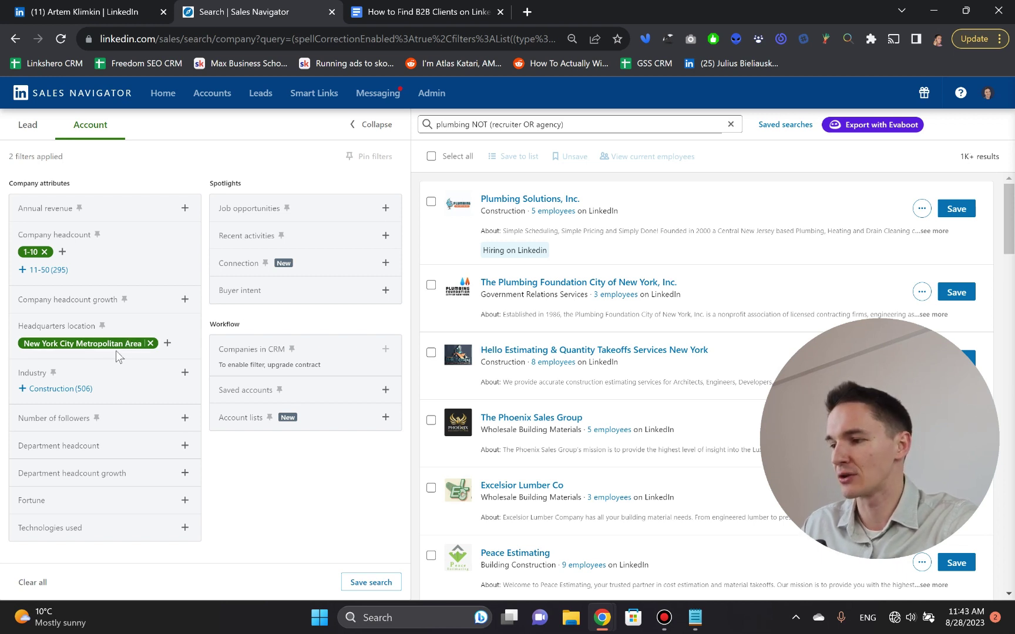
double_click(966, 157)
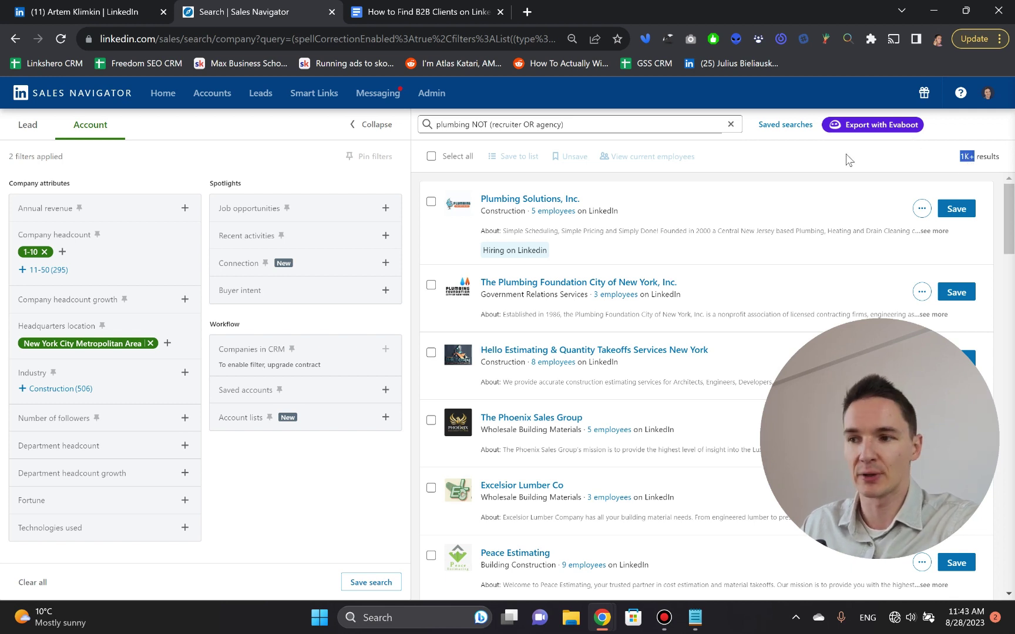
left_click(435, 130)
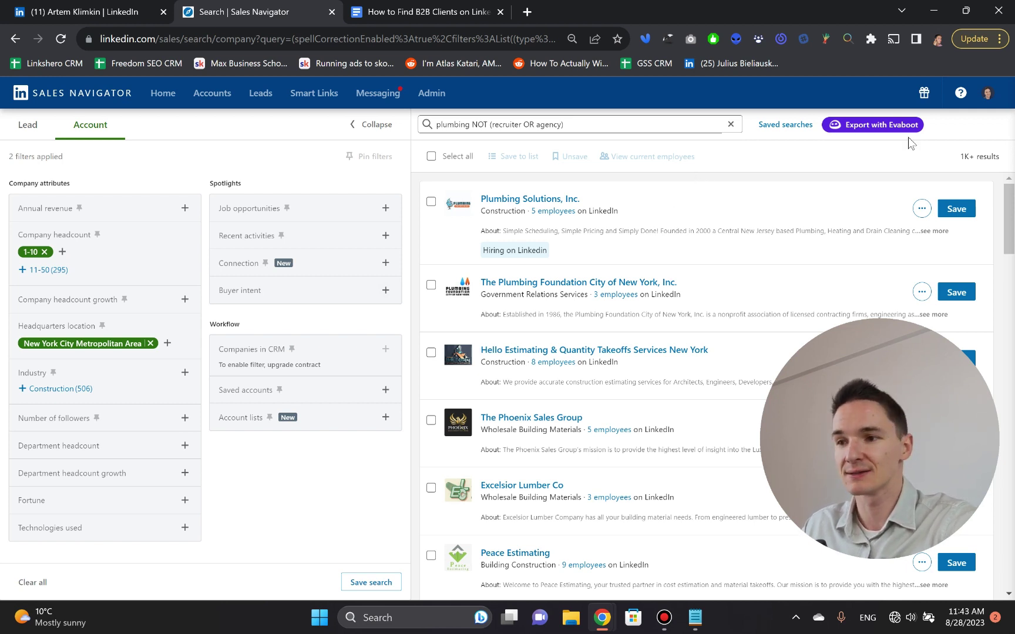
left_click_drag(964, 155, 1000, 156)
left_click(933, 162)
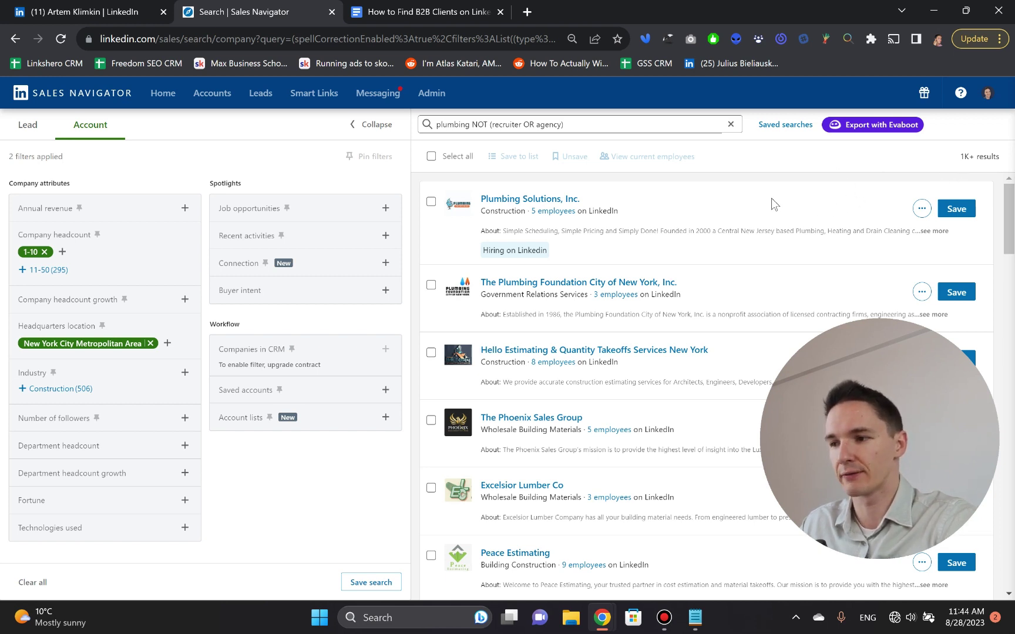
left_click(383, 11)
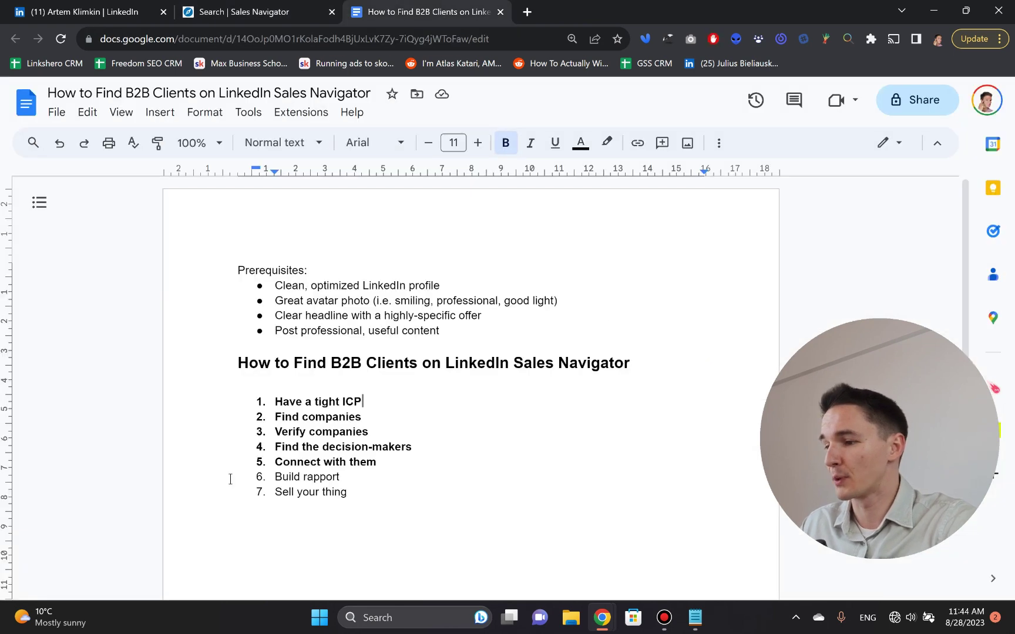
double_click(288, 443)
left_click(289, 444)
triple_click(299, 417)
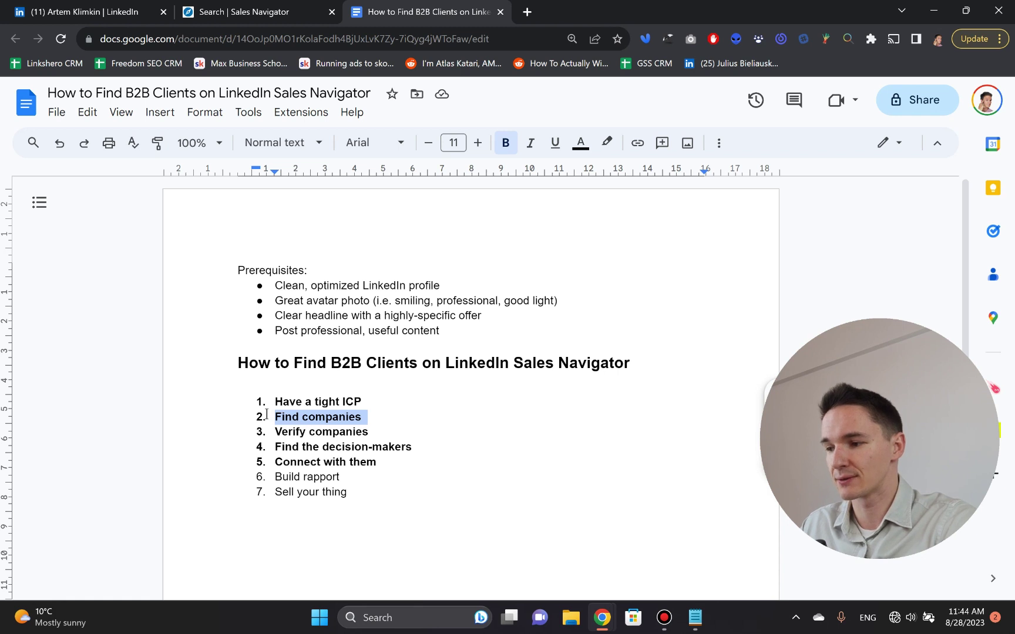
triple_click(283, 431)
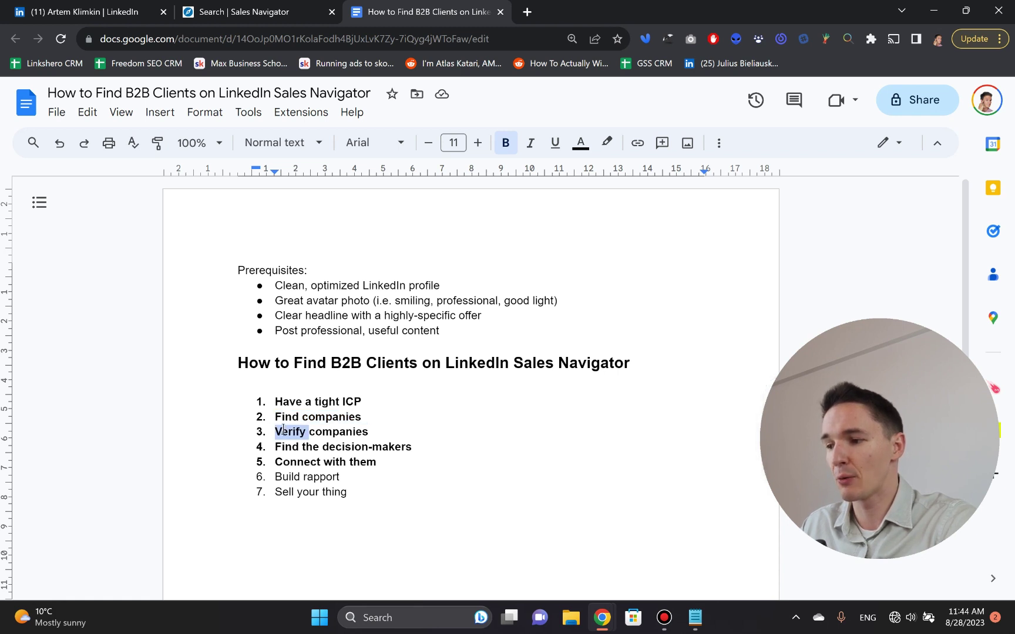
Step: Open Plumbing Solutions, The Plumbing Foundation and Hello Estimating from the results in background tabs
left_click(233, 14)
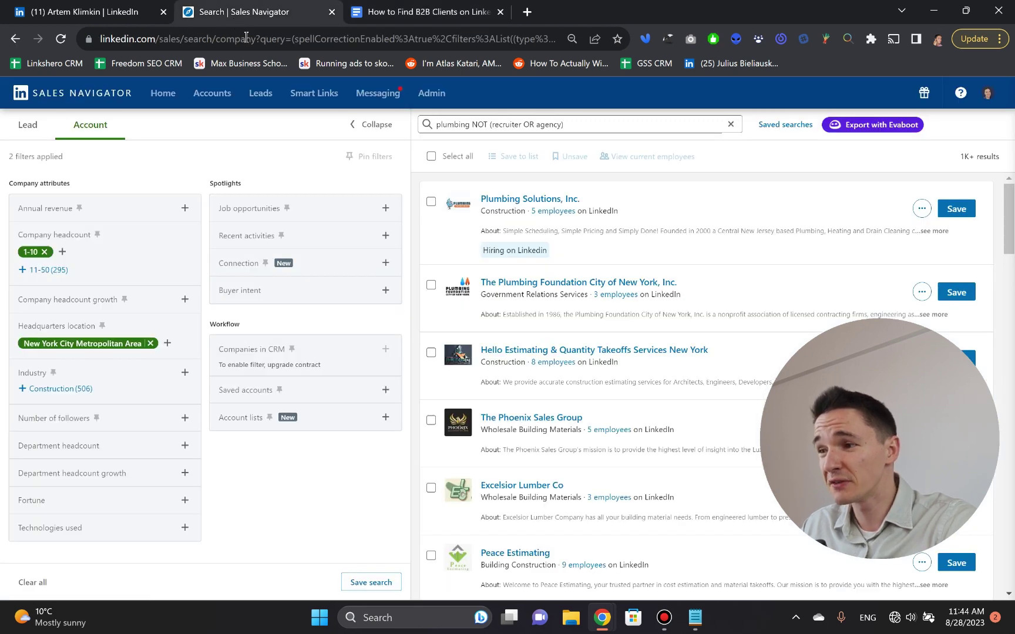
left_click(500, 200, "ctrl")
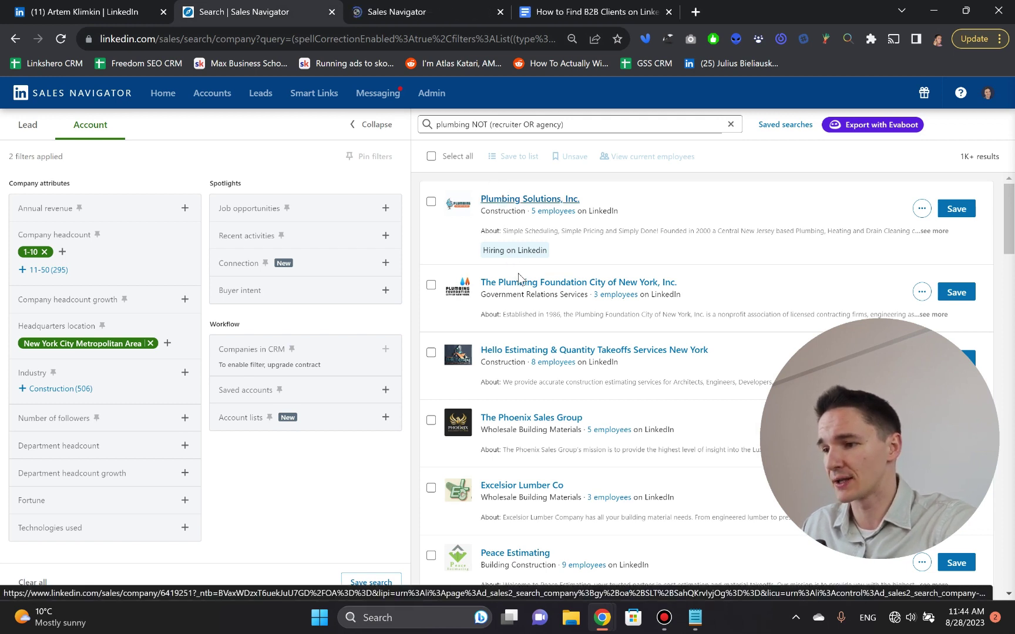
left_click(496, 283, "ctrl")
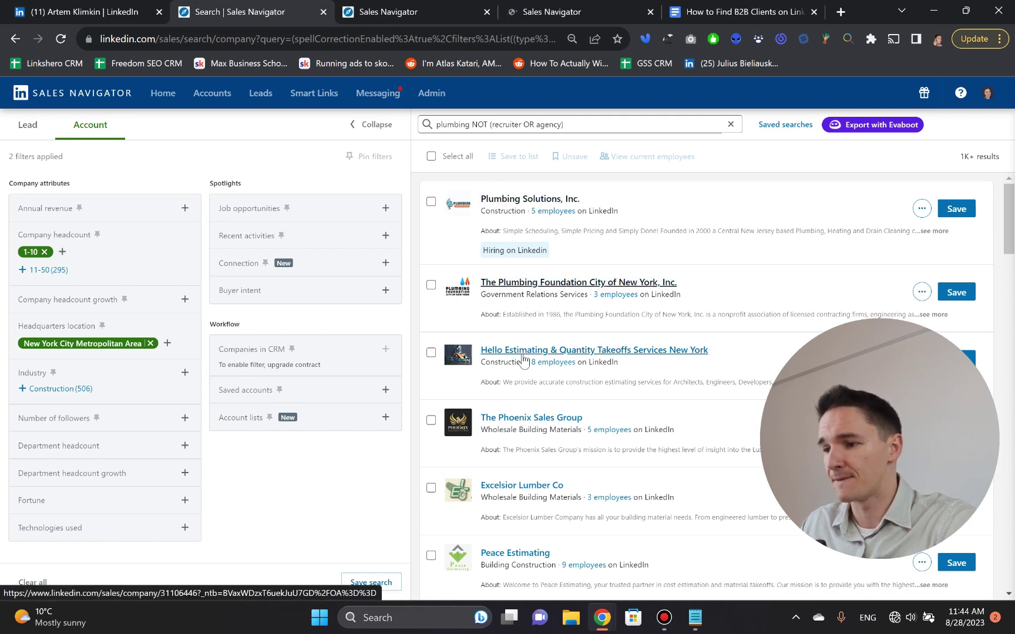
left_click(500, 283, "ctrl")
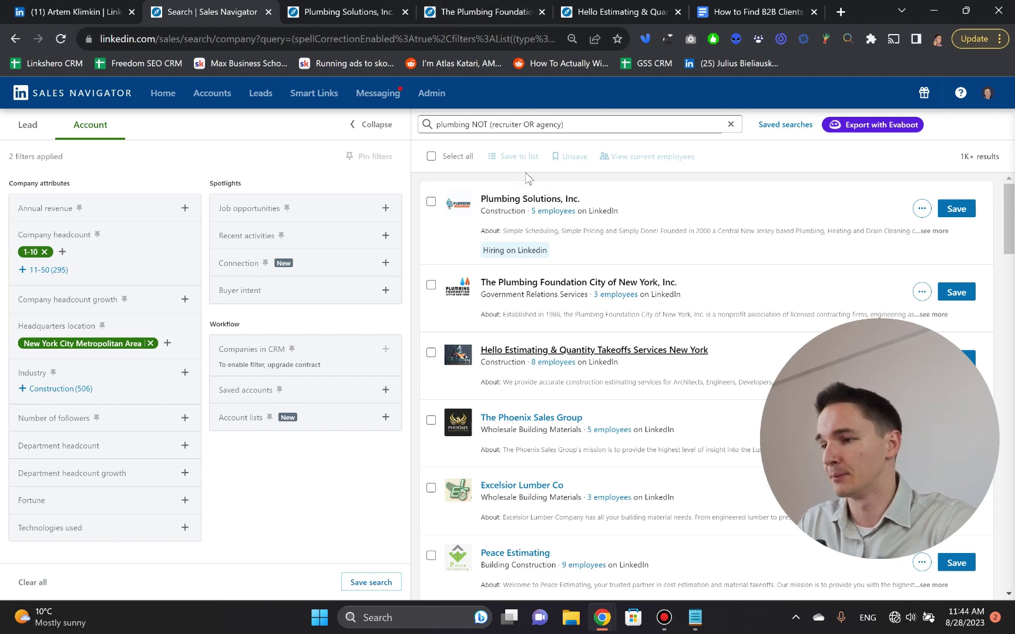
Step: Open the Plumbing Solutions, Plumbing Foundation and Hello Estimating websites from their company pages
left_click(351, 15)
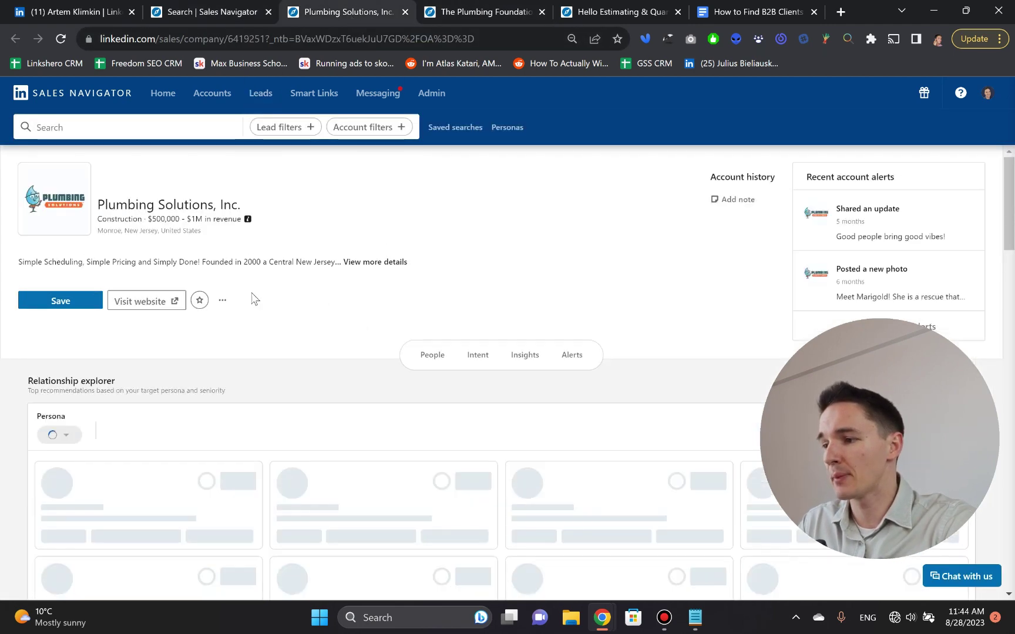
left_click(141, 281)
left_click(488, 12)
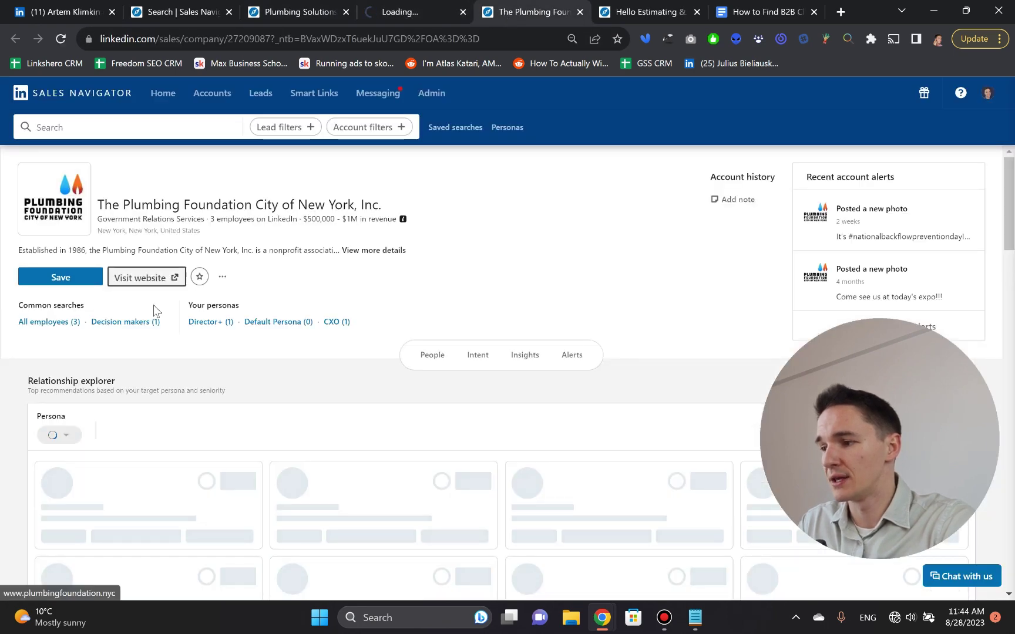
left_click(147, 281)
left_click(675, 19)
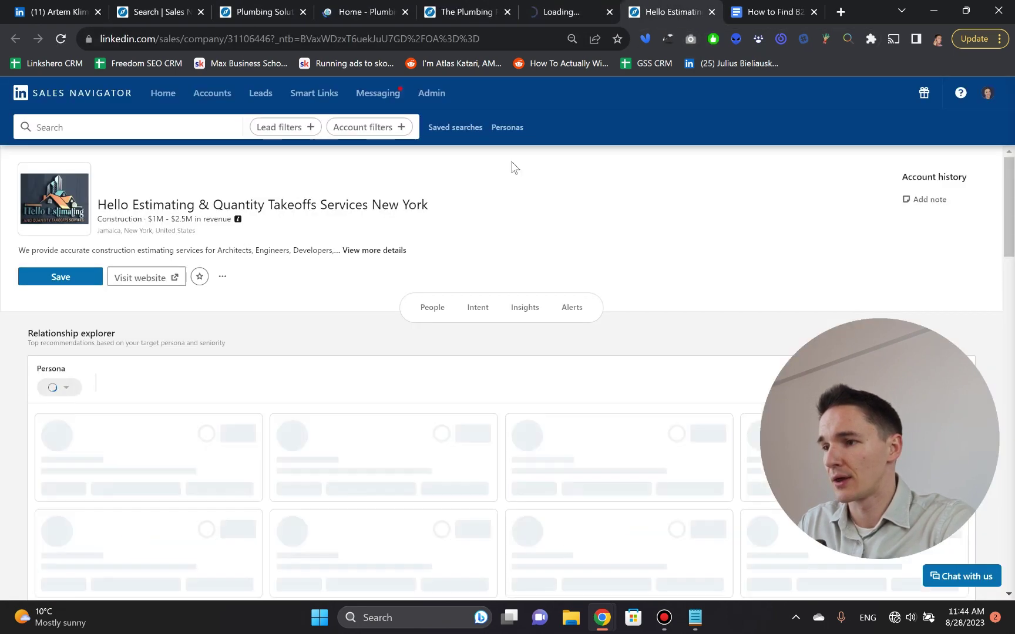
left_click(144, 278)
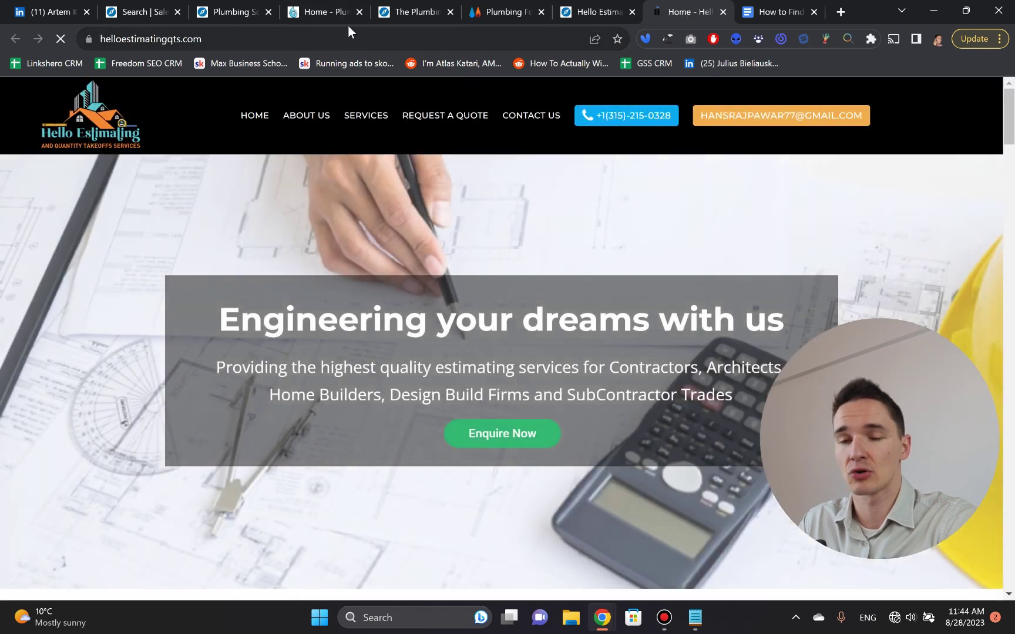
Step: Review the Plumbing Solutions site's phone and email line, then scroll to the Monroe, NJ footer and back
left_click(343, 21)
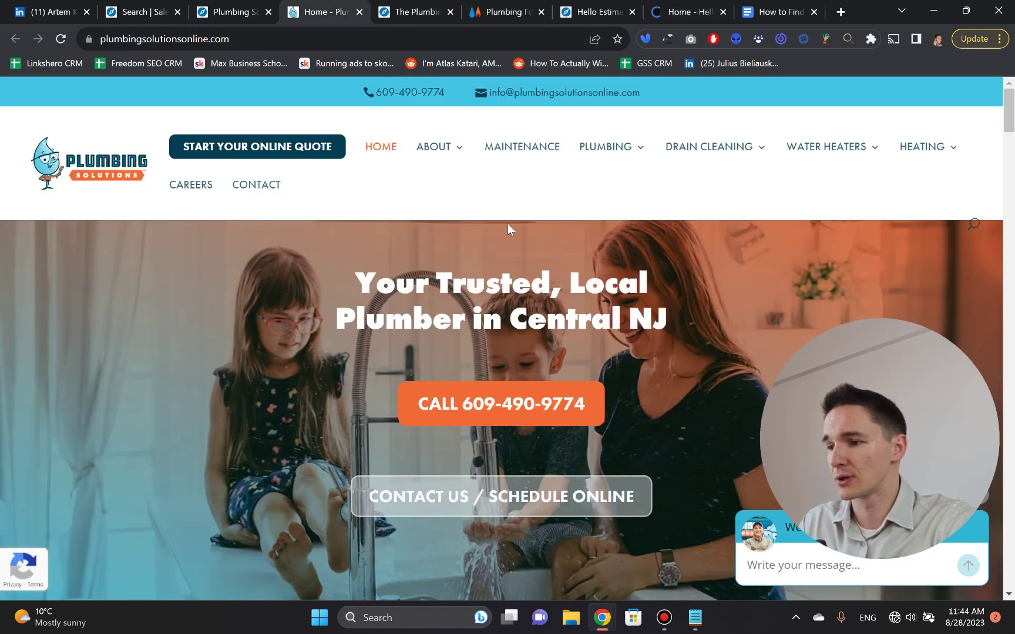
triple_click(418, 97)
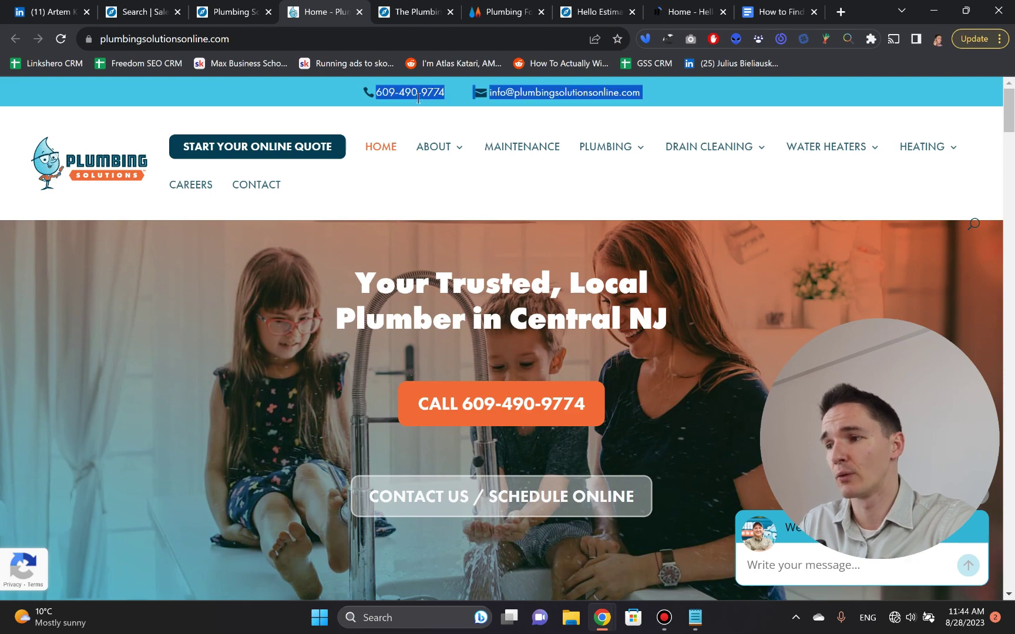
left_click(548, 117)
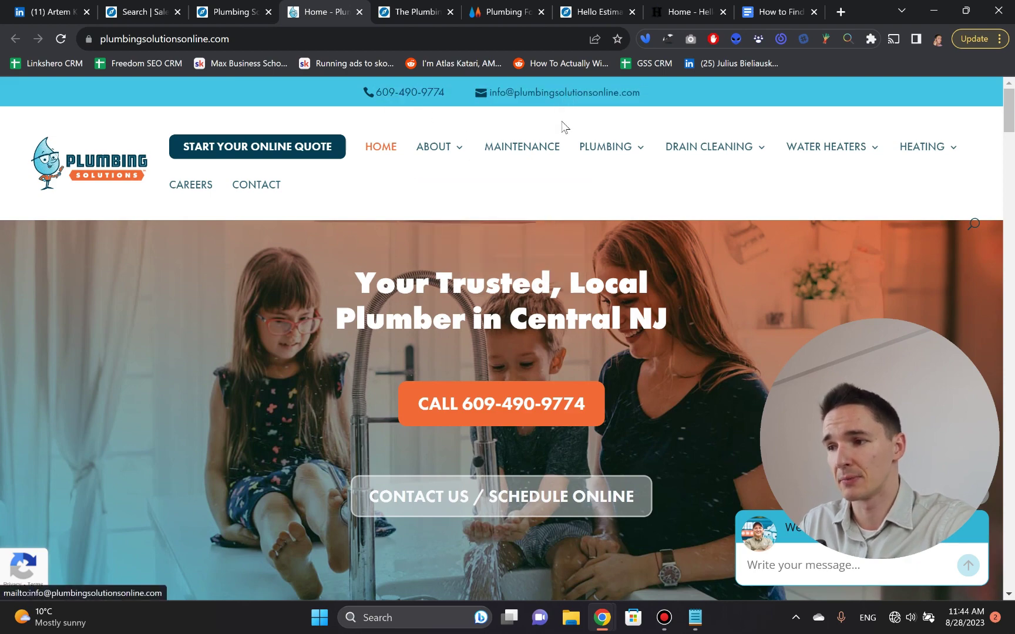
scroll(311, 152, "down", 15)
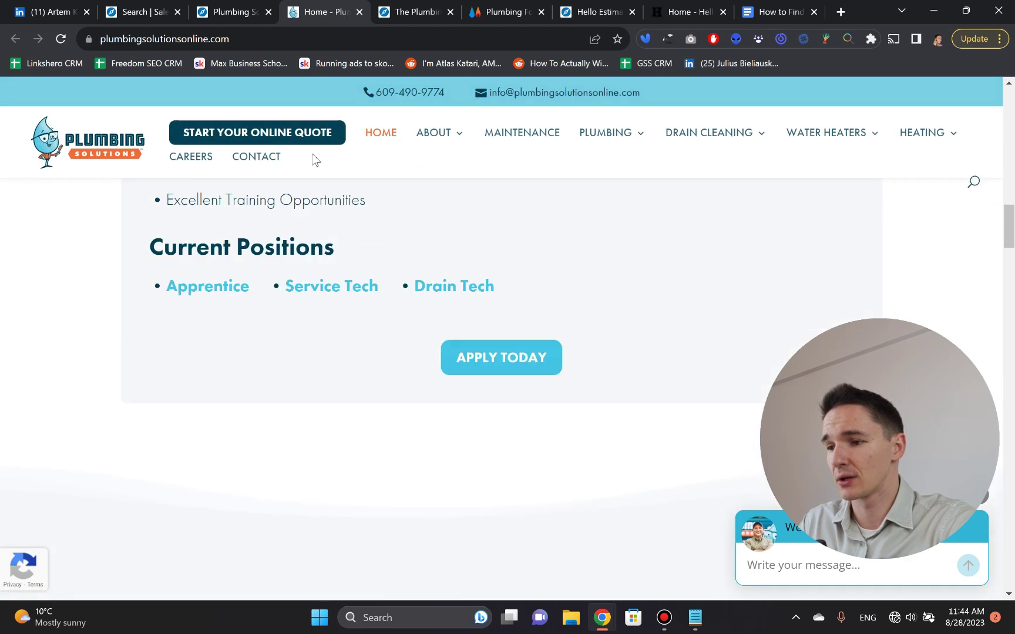
scroll(306, 156, "down", 20)
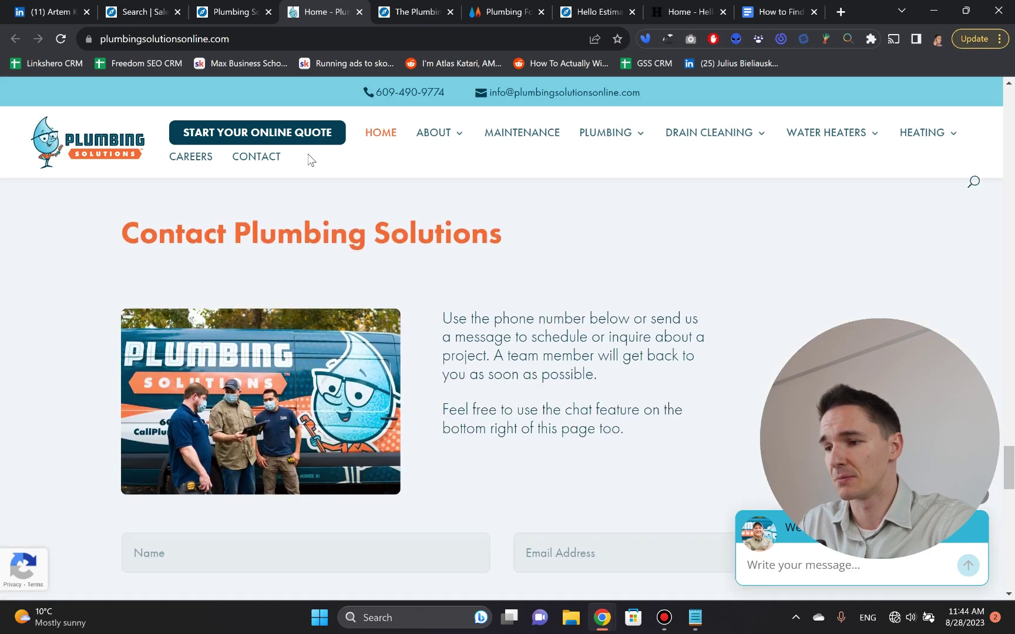
scroll(311, 164, "down", 3)
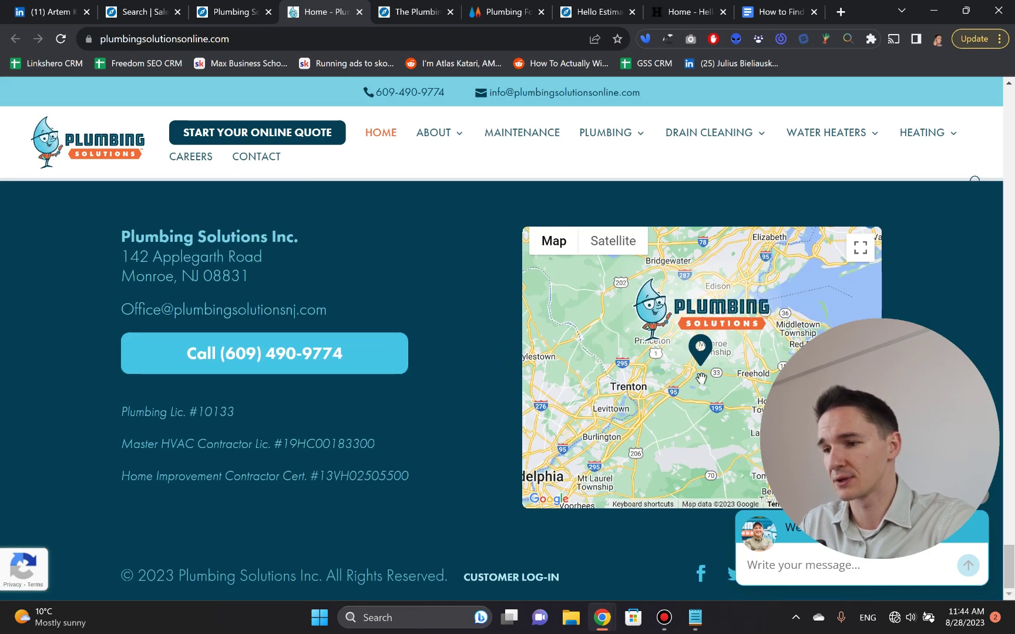
scroll(411, 252, "up", 10)
scroll(464, 286, "up", 15)
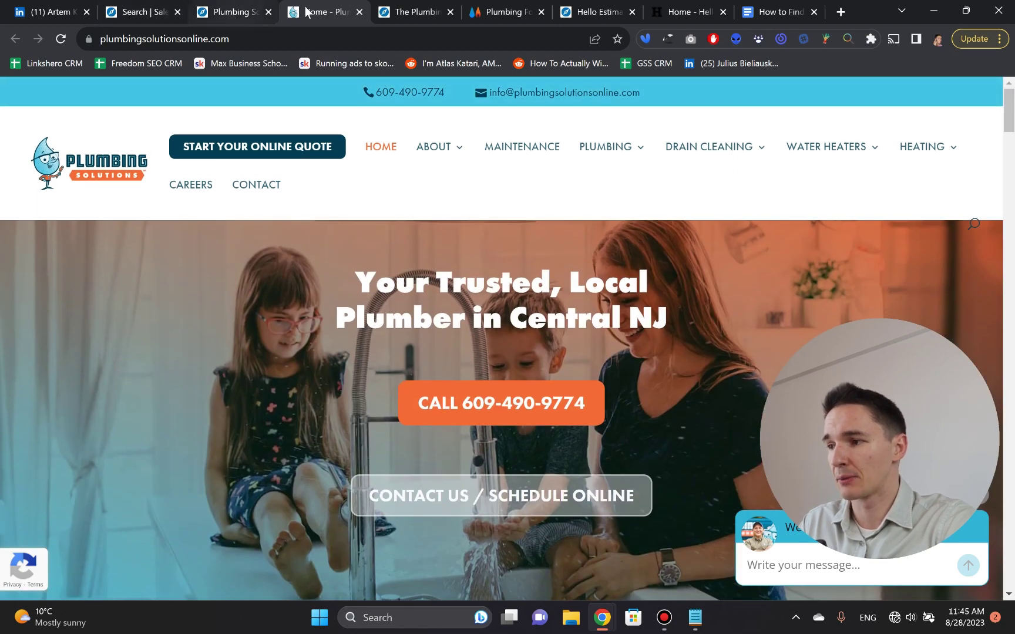
Step: Close the Plumbing Solutions website and scroll through The Plumbing Foundation's website
left_click(360, 13)
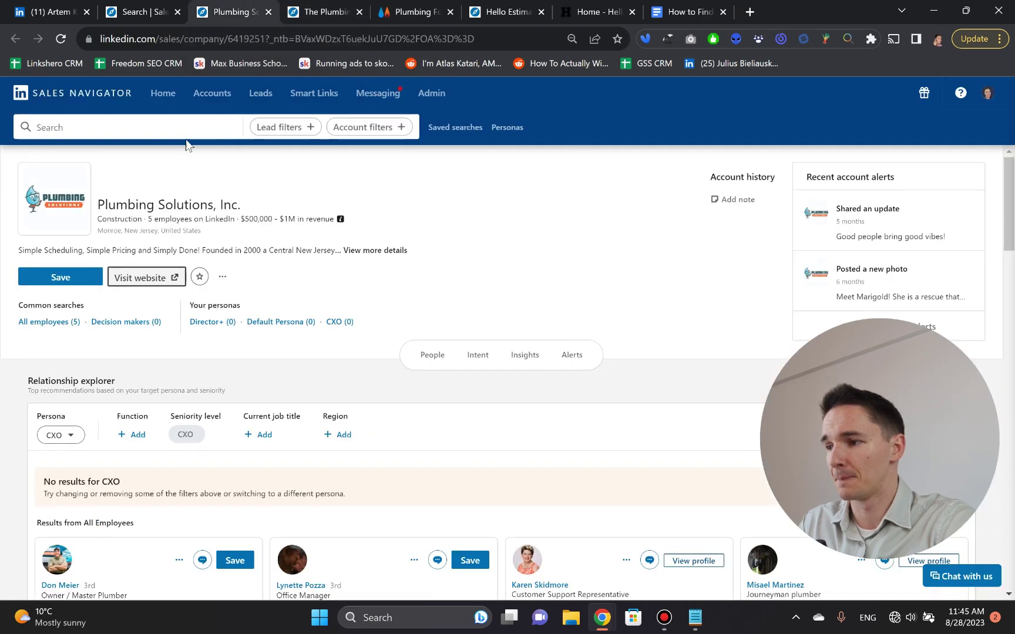
left_click(366, 18)
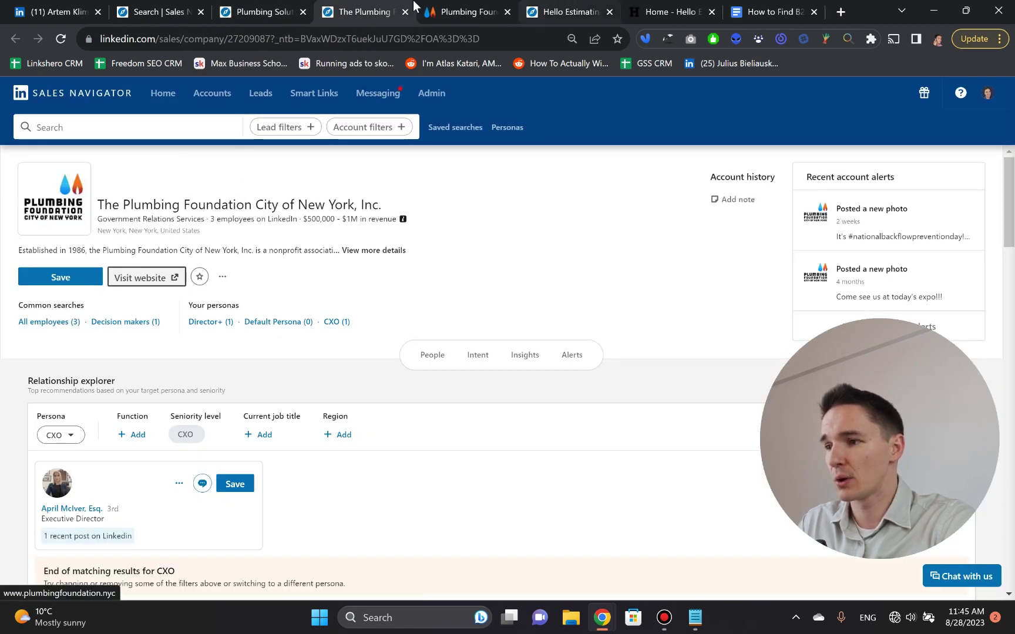
left_click(461, 13)
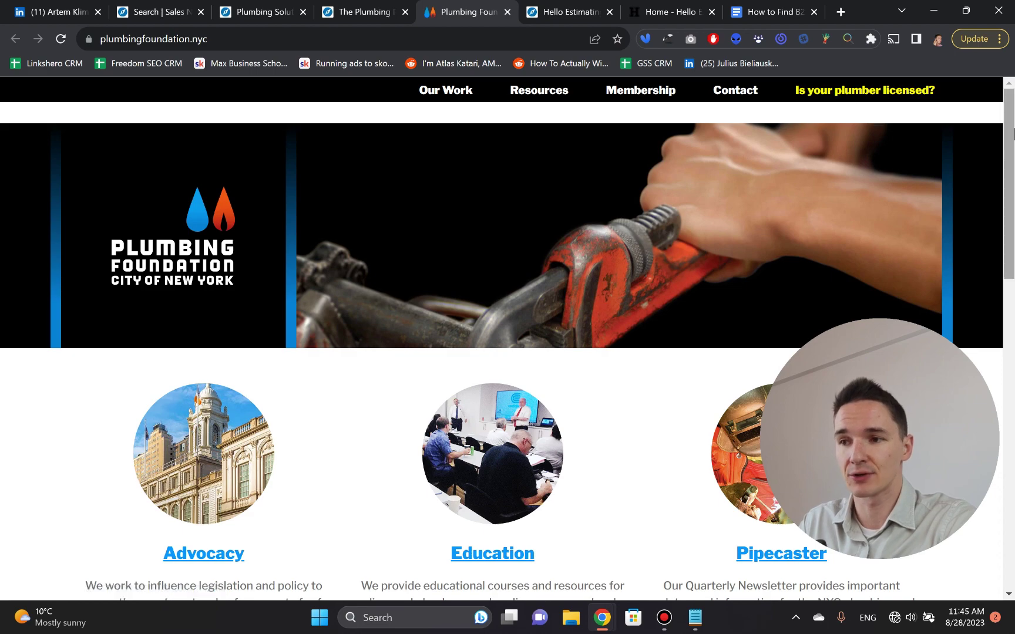
mouse_move(1012, 149)
left_mouse_down()
mouse_move(1013, 399)
mouse_move(1014, 167)
left_mouse_up()
scroll(544, 100, "up", 2)
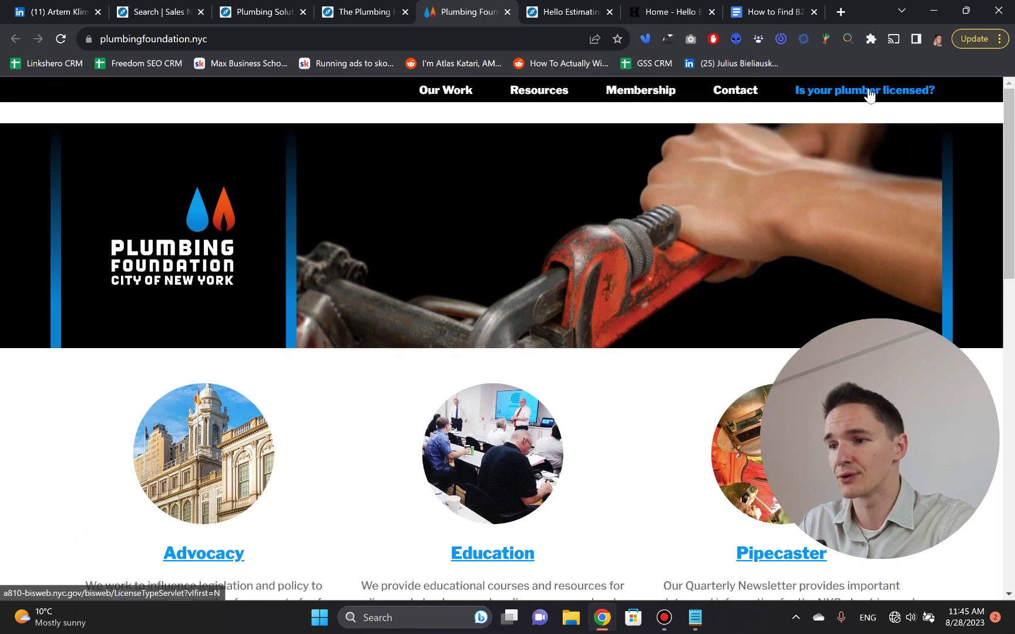
Step: Select The Plumbing Foundation's full company name, then close its company page and website
left_click(367, 13)
triple_click(227, 208)
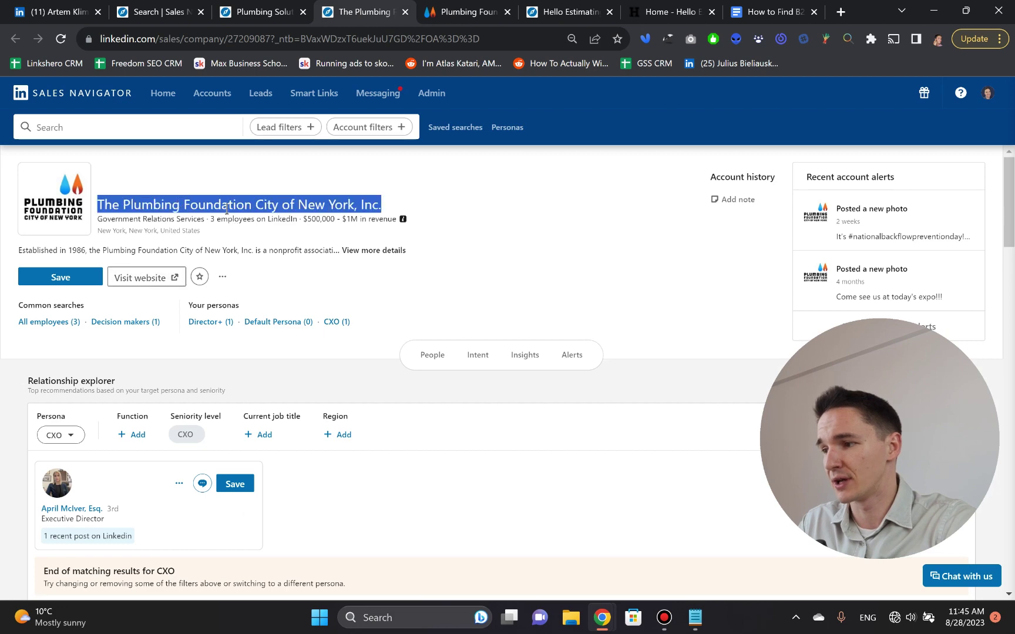
left_click(406, 12)
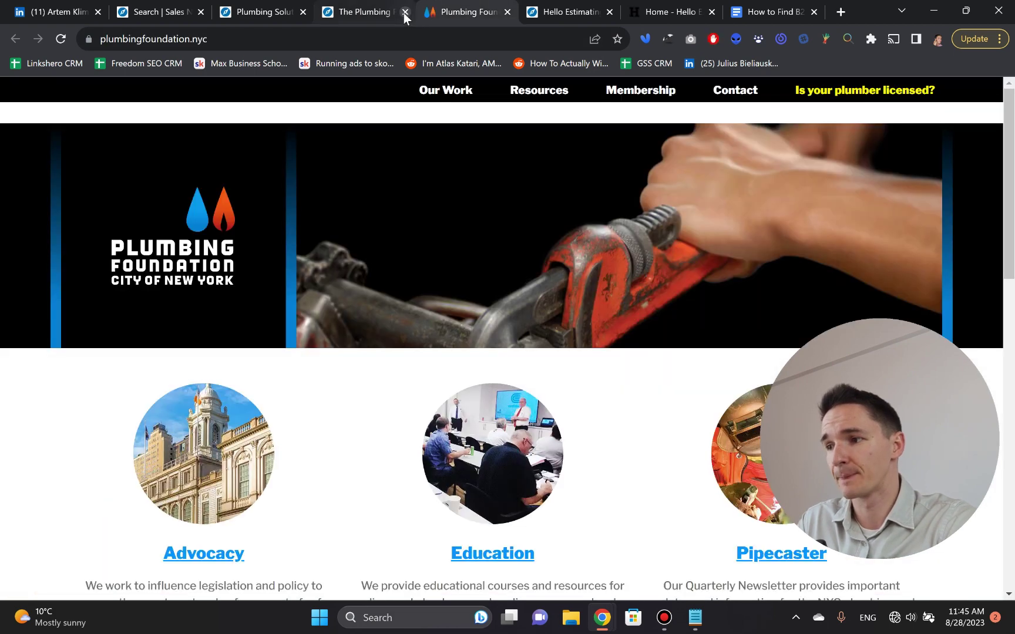
left_click(405, 12)
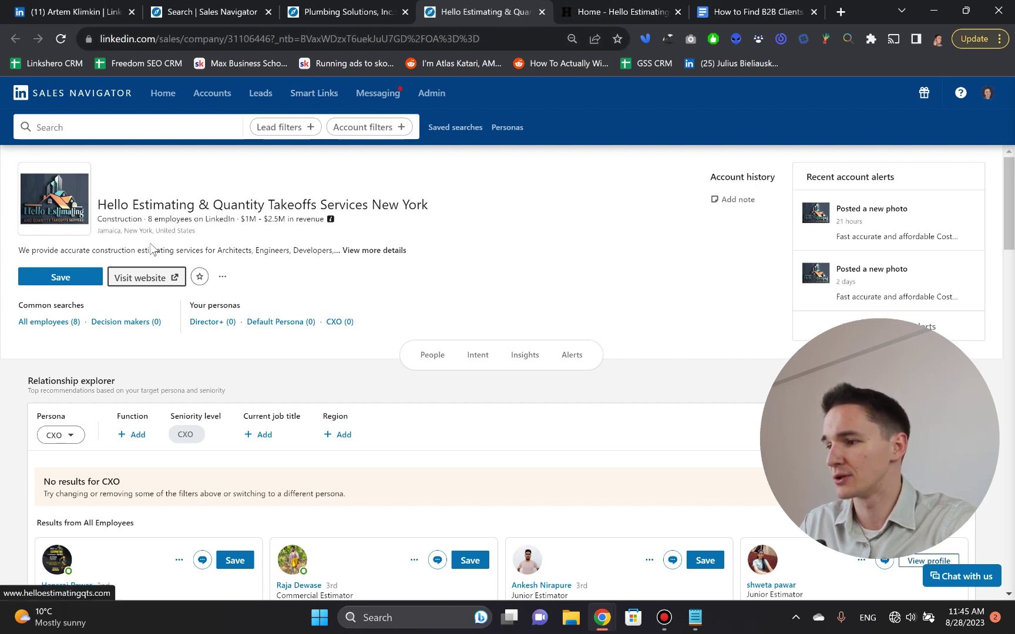
Step: Highlight Hello Estimating's Jamaica, New York location and bring up its helloestimatingqts.com website
double_click(166, 231)
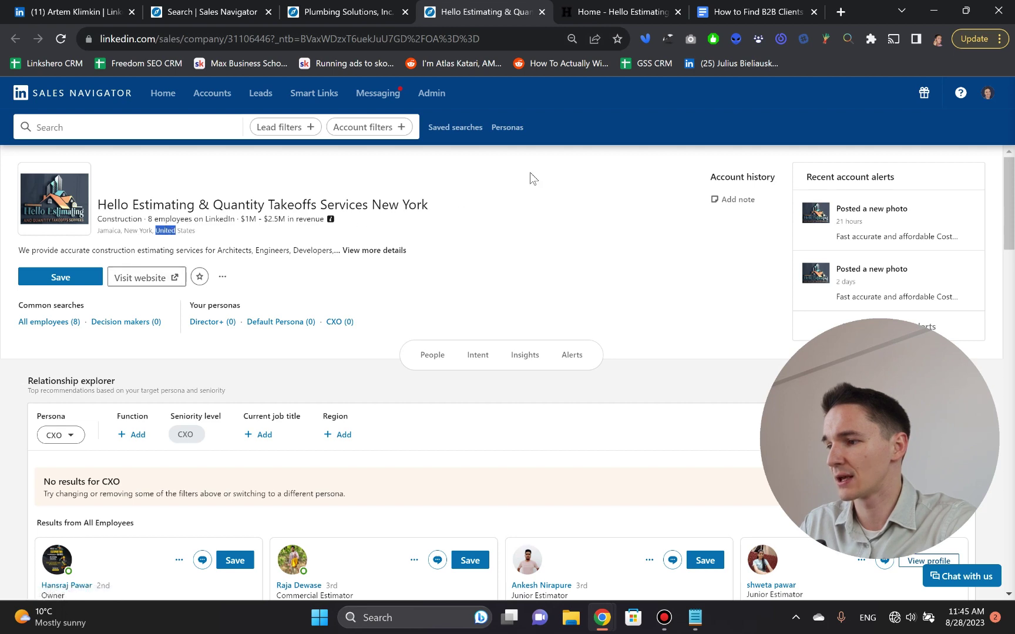
left_click(640, 10)
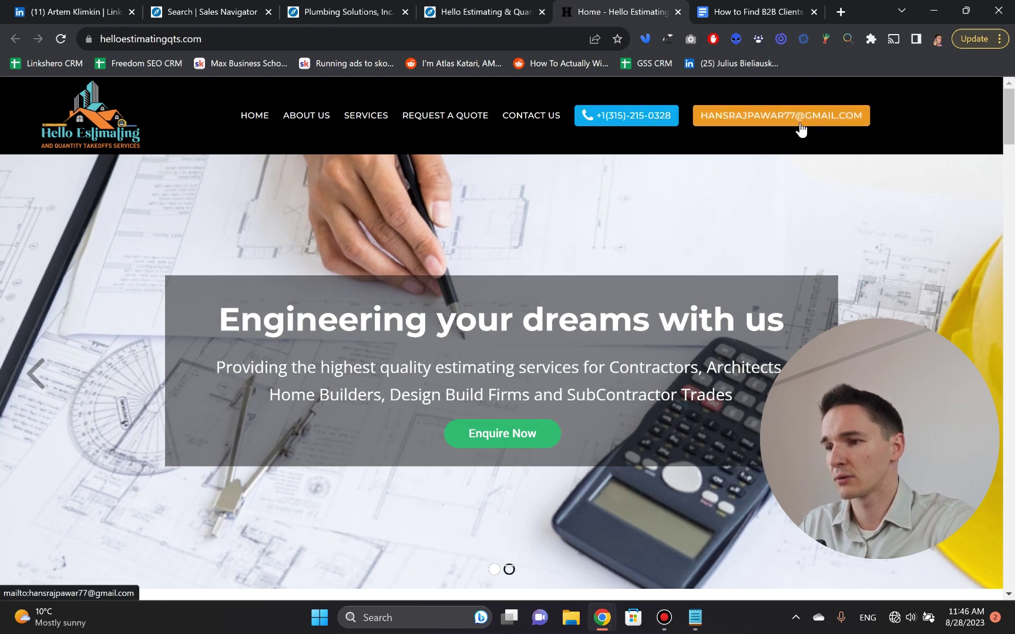
Step: Scroll through the Hello Estimating site, close it, and return to the plumbing account results
scroll(755, 147, "down", 1)
scroll(424, 135, "down", 15)
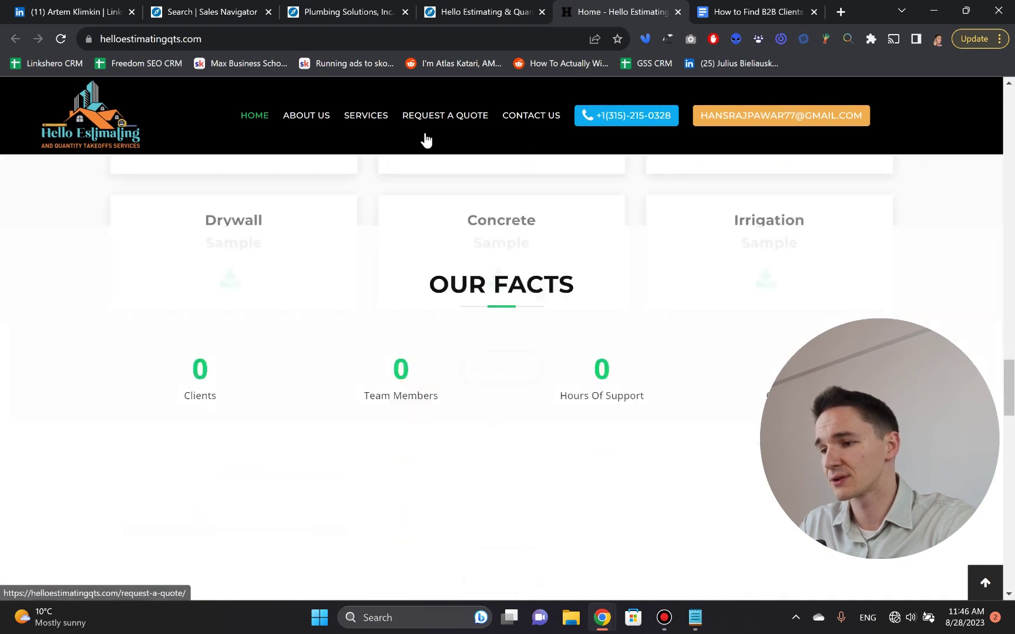
scroll(345, 201, "down", 10)
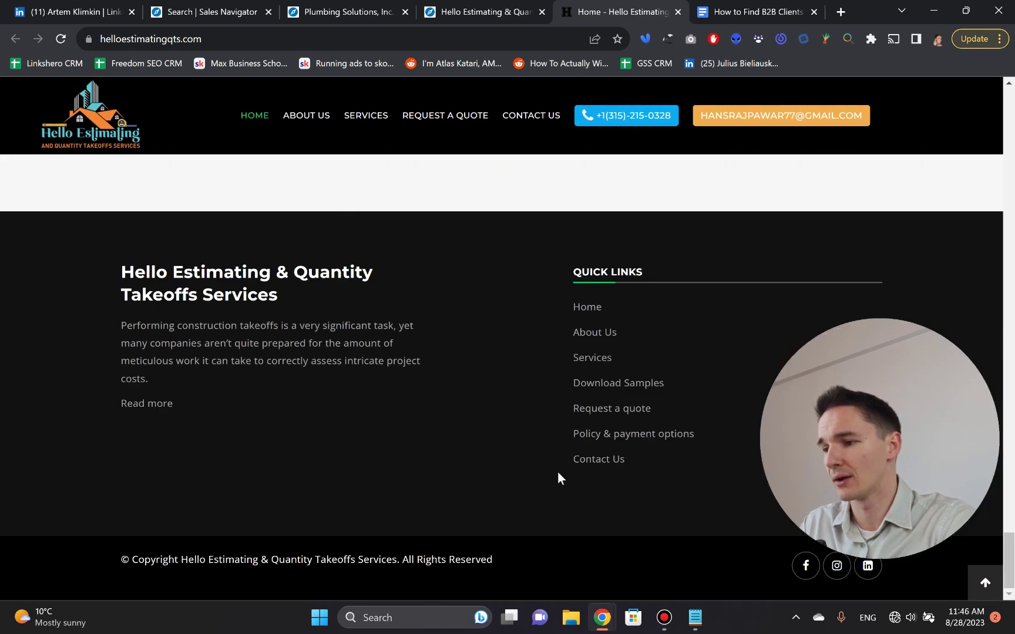
scroll(245, 385, "up", 20)
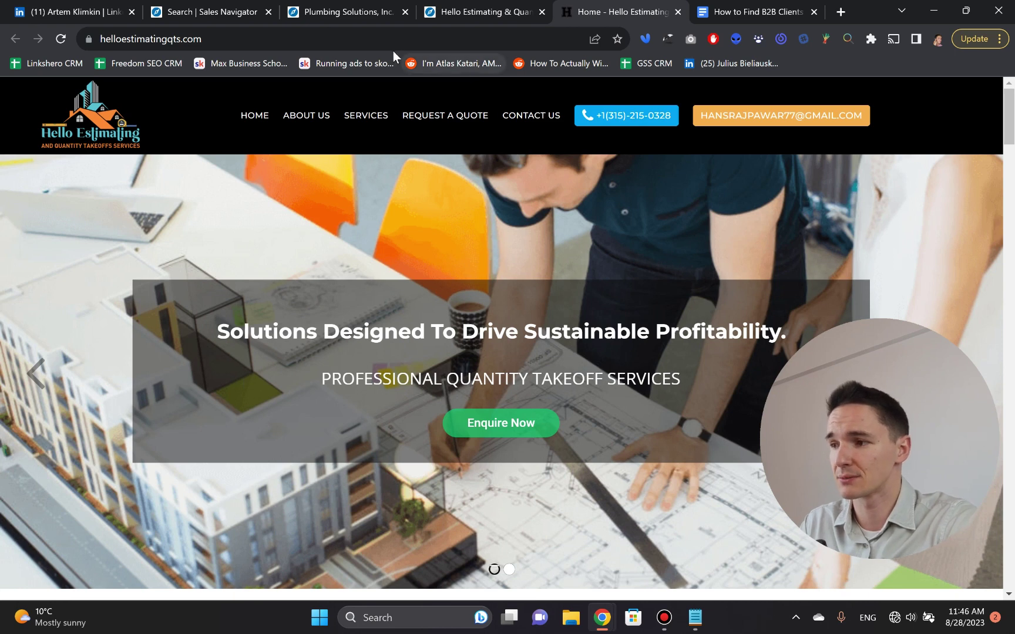
left_click(678, 12)
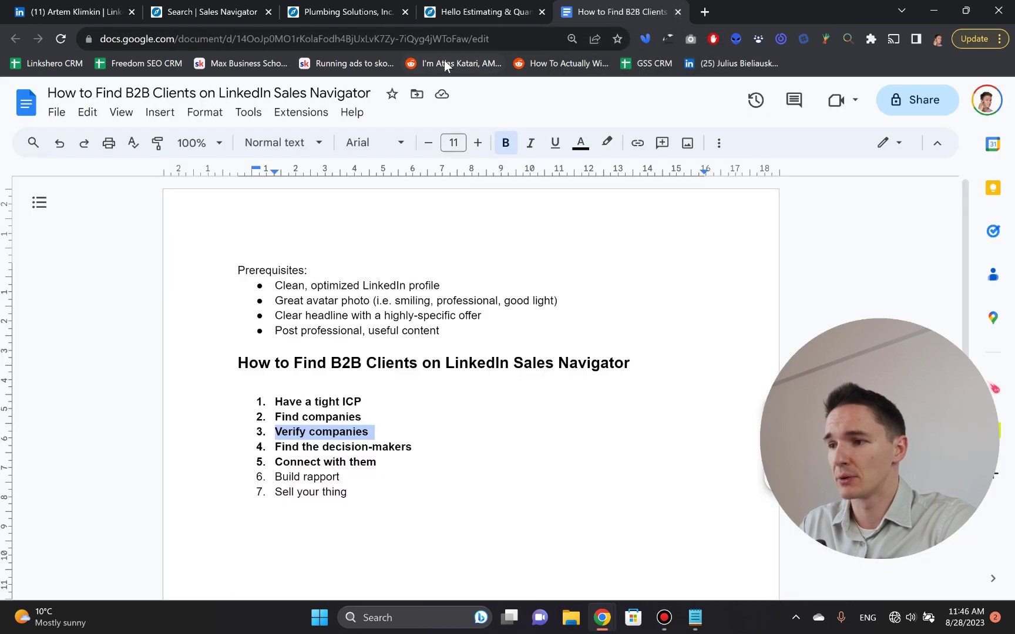
left_click(298, 0)
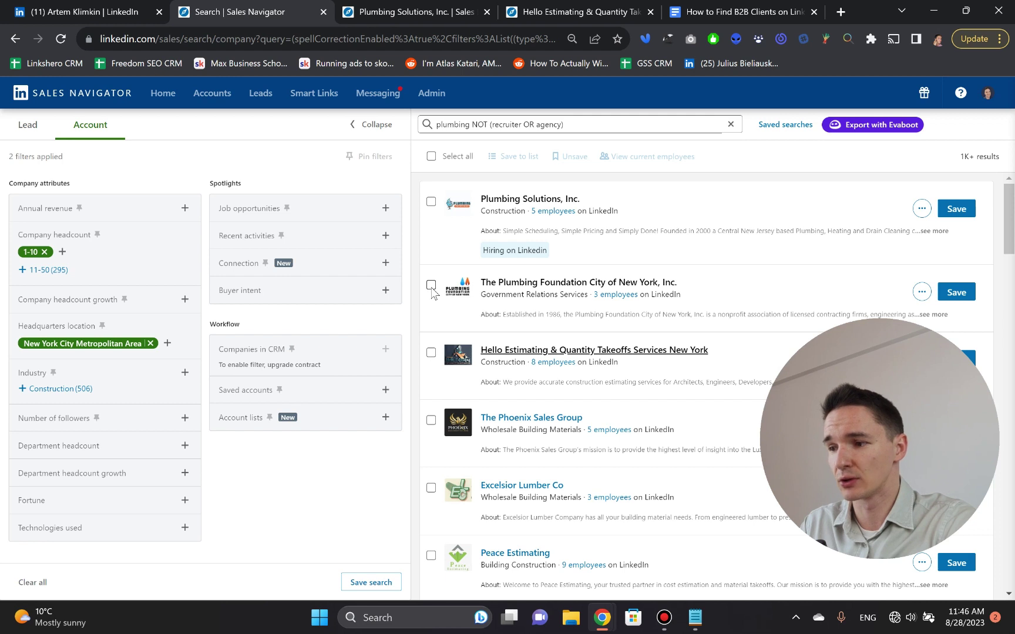
Step: Check Plumbing Solutions, Inc. and Hello Estimating in the results and close their company tabs
left_click(431, 203)
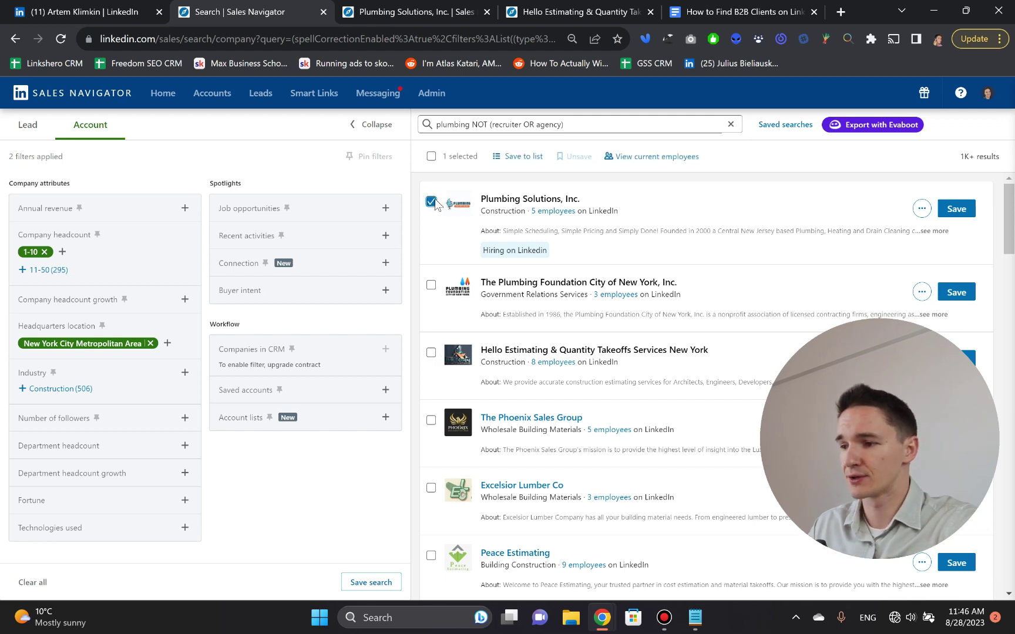
left_click(432, 203)
left_click(432, 204)
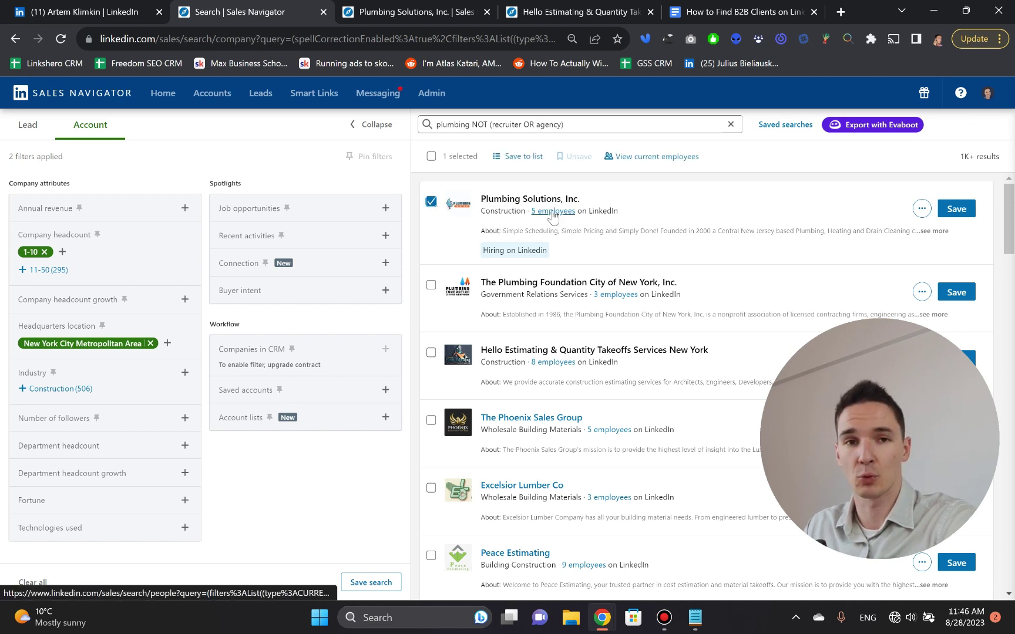
left_click(432, 353)
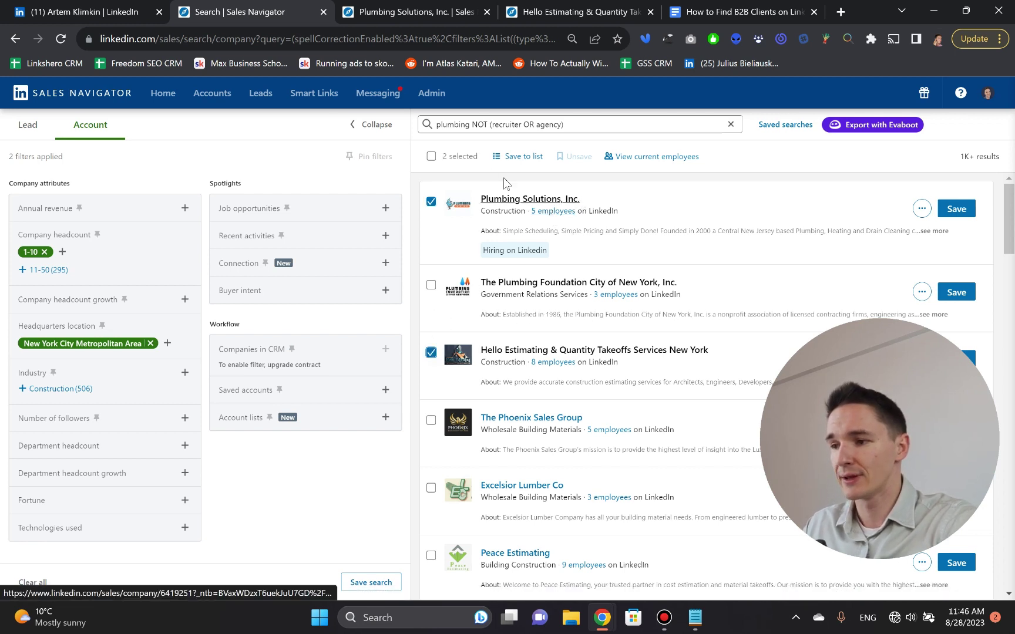
left_click(487, 11)
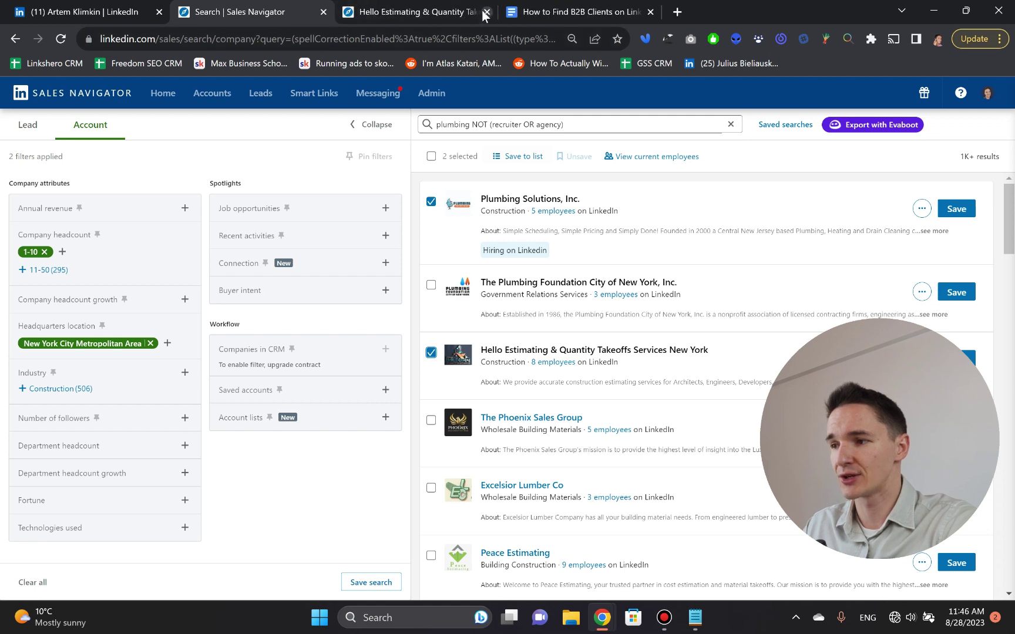
left_click(487, 11)
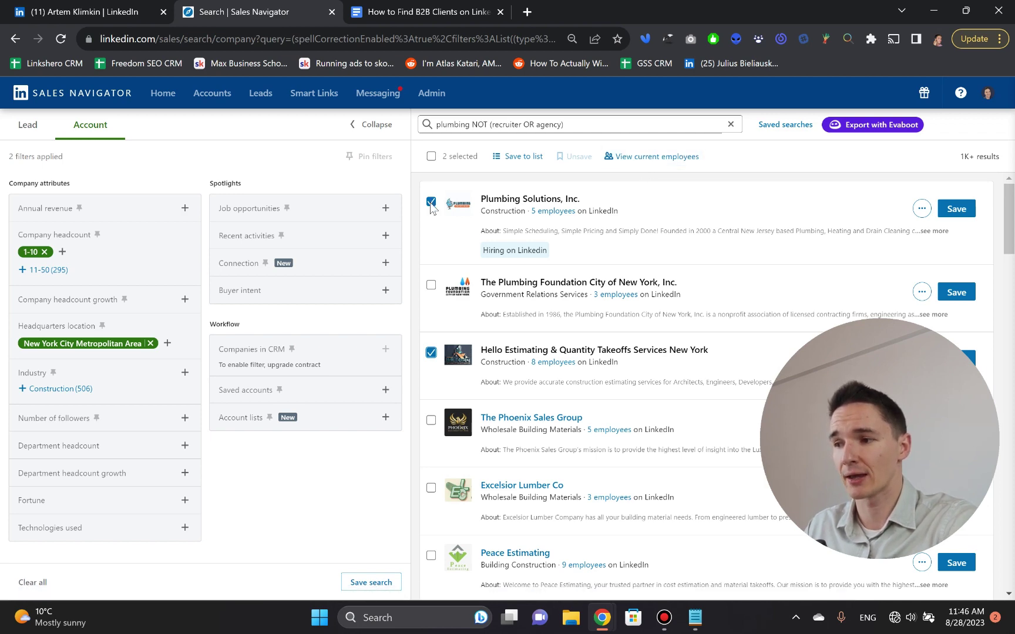
Step: Toggle Select all on and off, leaving only Plumbing Solutions, Inc. checked
left_click(431, 156)
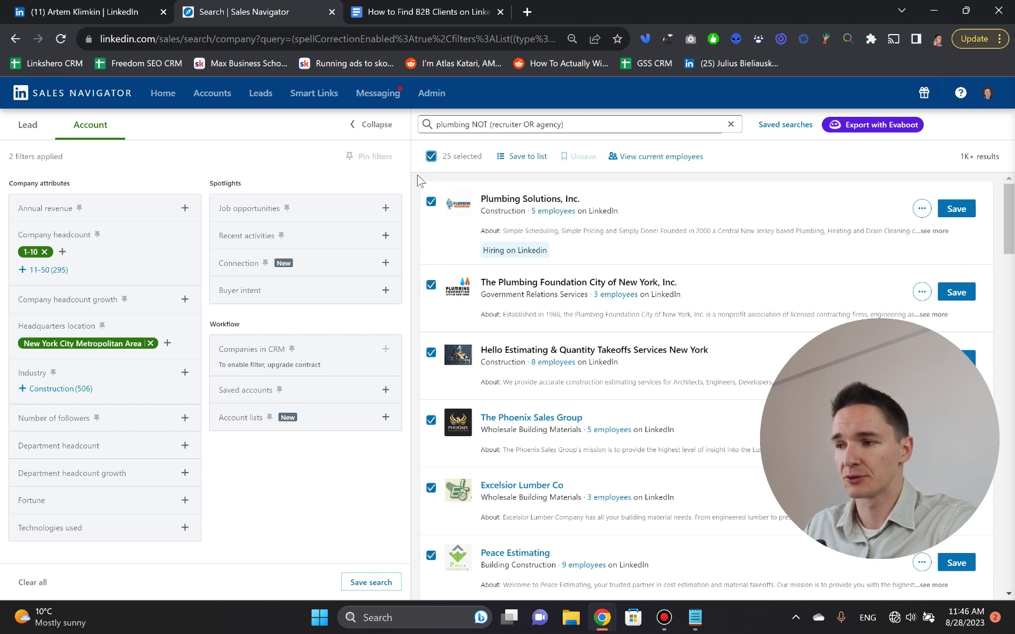
left_click(432, 157)
left_click(431, 202)
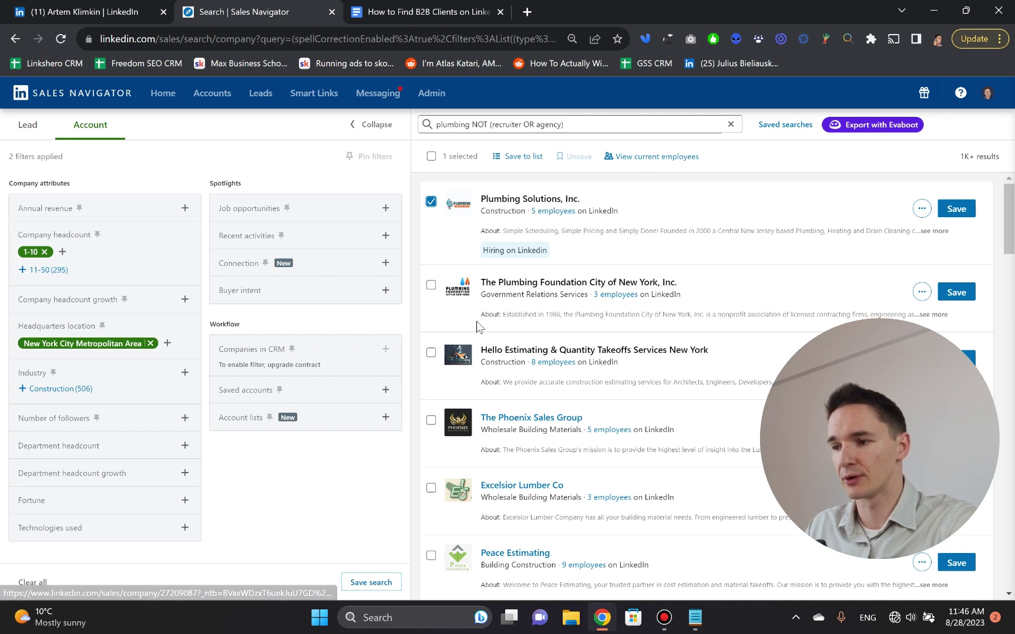
Step: Re-check Hello Estimating and open both companies' 14 current employees in a new lead search
left_click(433, 354)
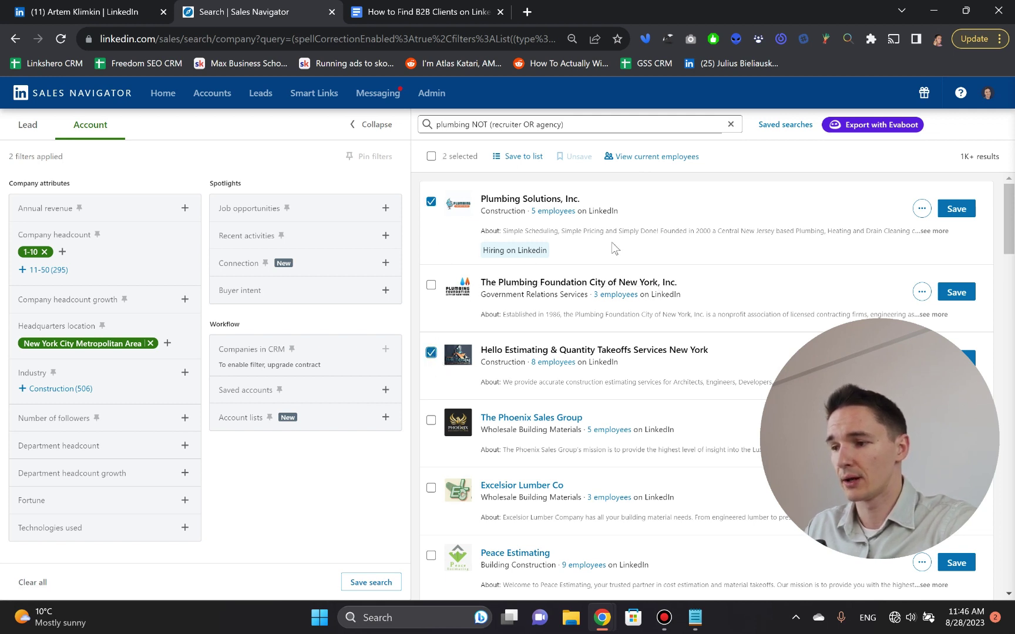
left_click(653, 157, "ctrl")
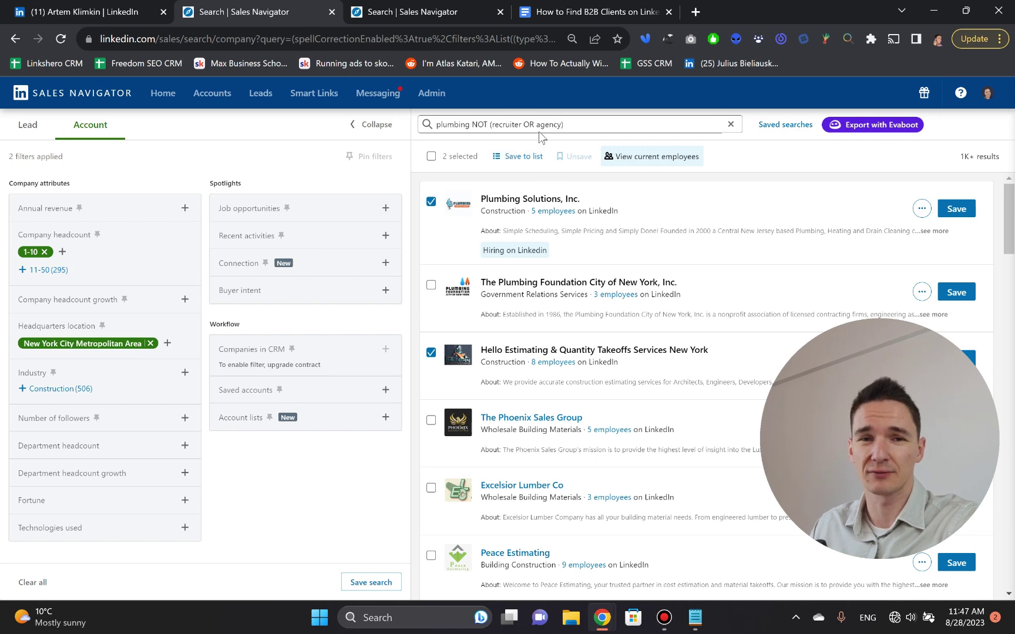
left_click(415, 13)
left_click(292, 4)
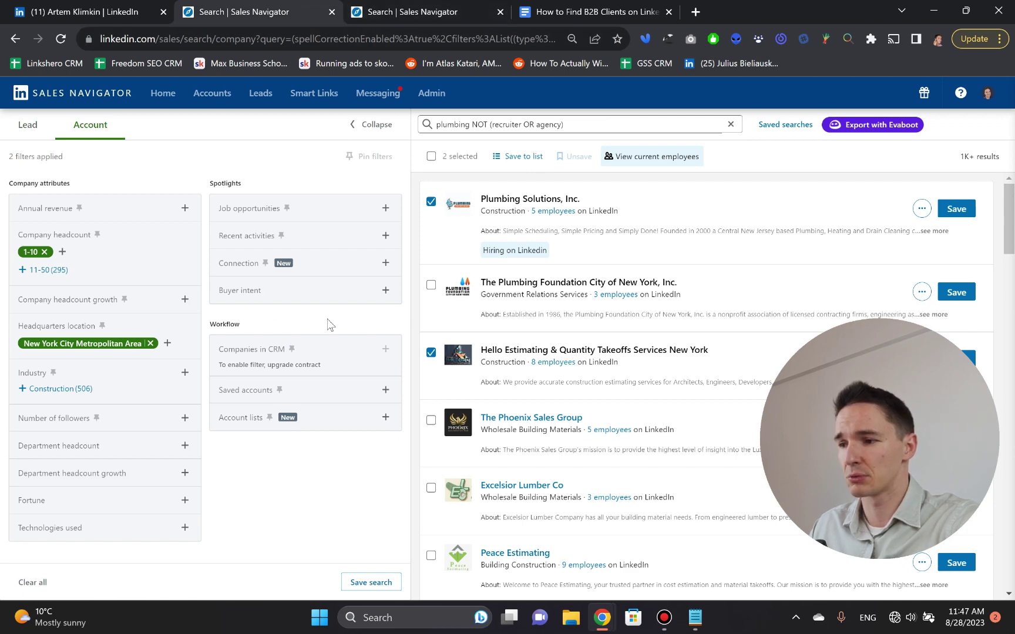
scroll(637, 346, "down", 20)
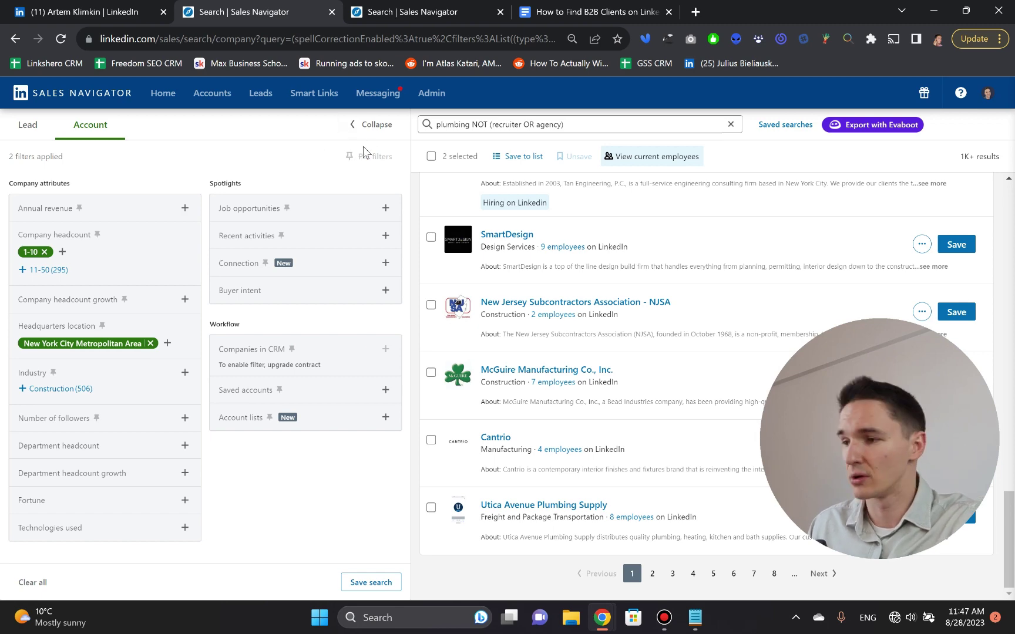
scroll(419, 209, "up", 20)
Step: Expand all lead filters and exclude Plumbing Solutions, Inc. under Current company, leaving 9 leads
left_click(434, 12)
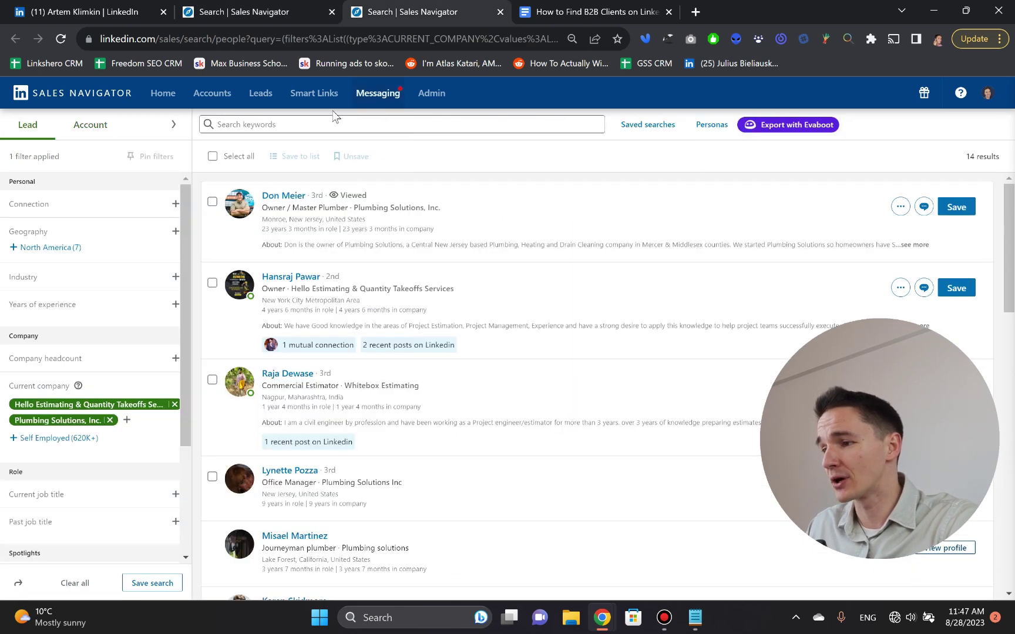
scroll(170, 204, "down", 3)
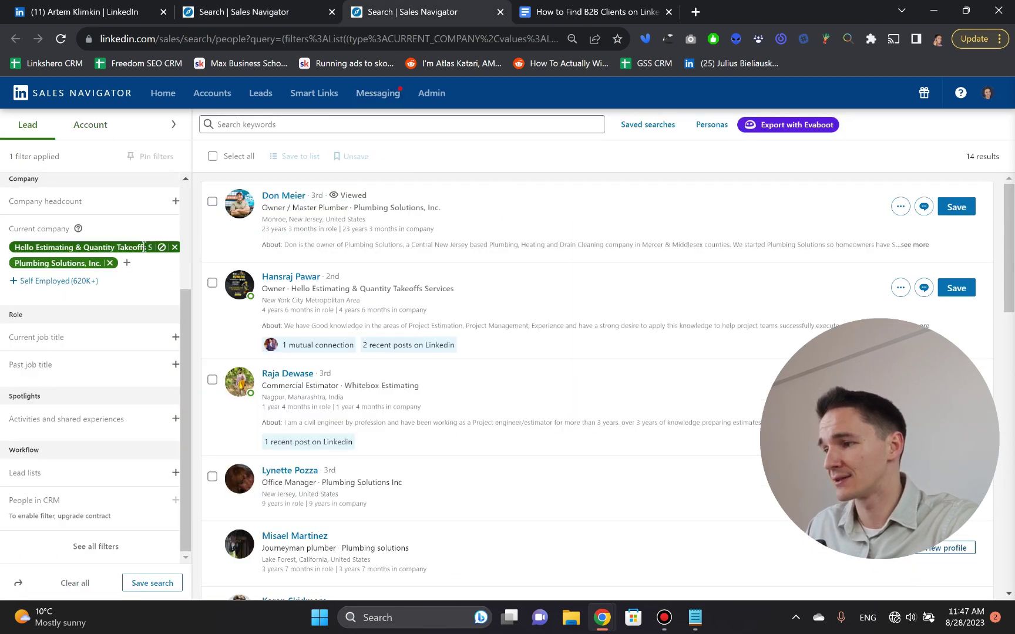
left_click(120, 545)
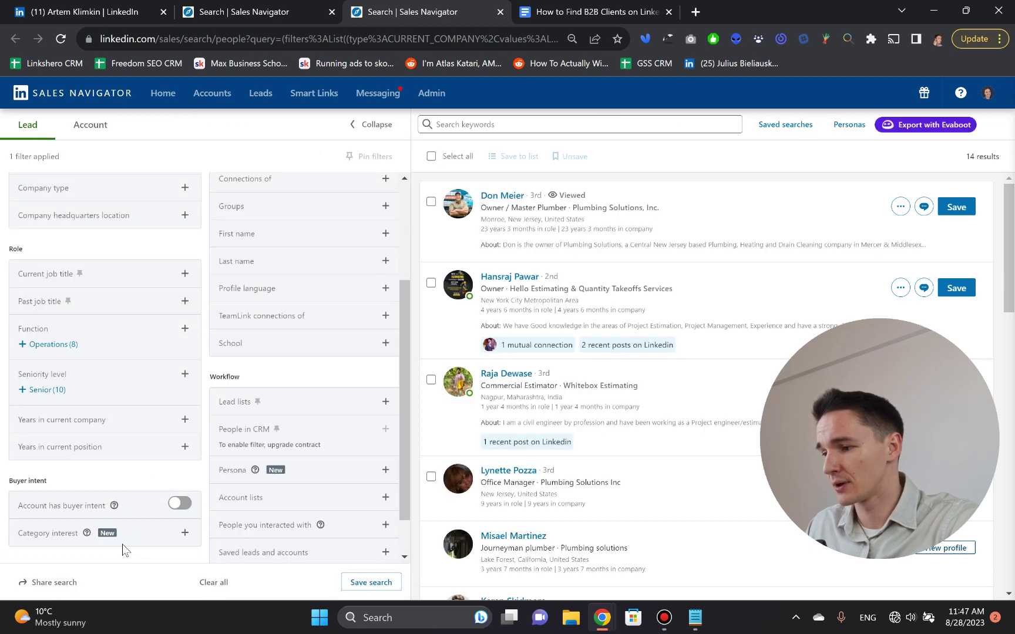
scroll(186, 355, "up", 3)
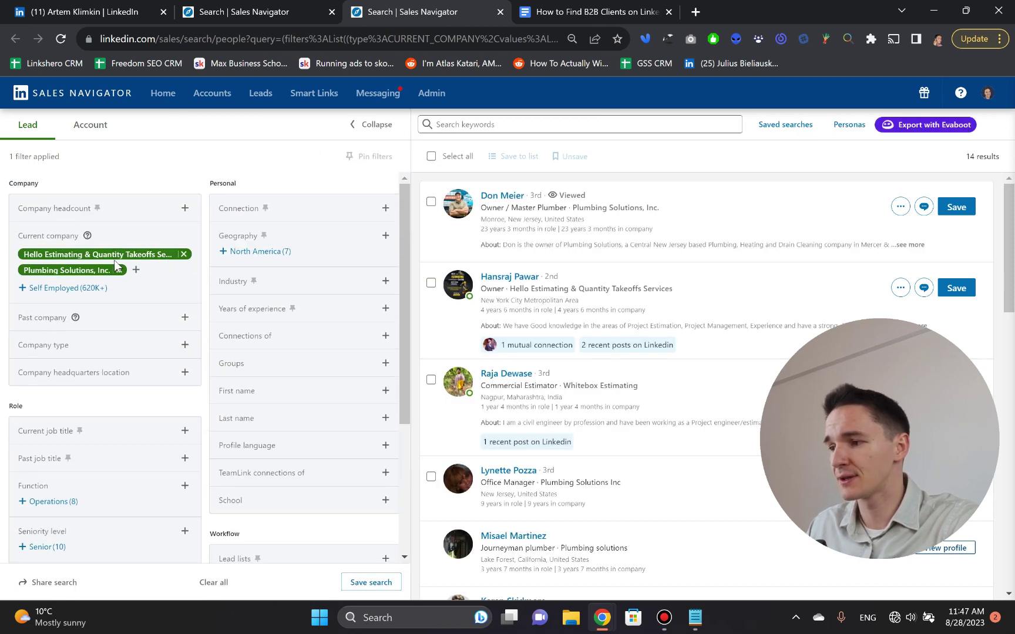
left_click_drag(966, 159, 998, 157)
left_click(982, 153)
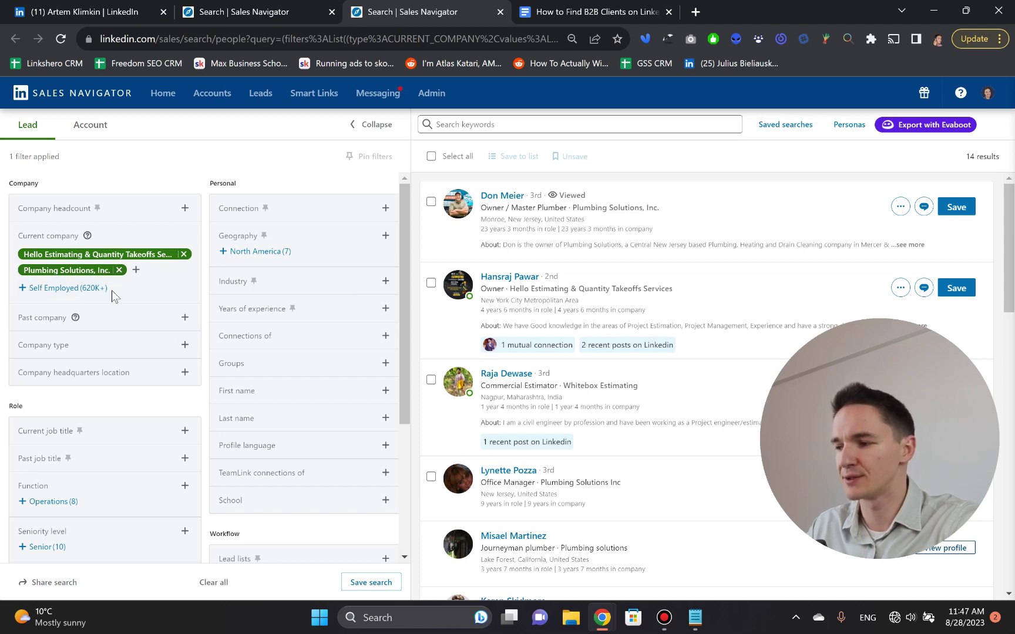
left_click(107, 270)
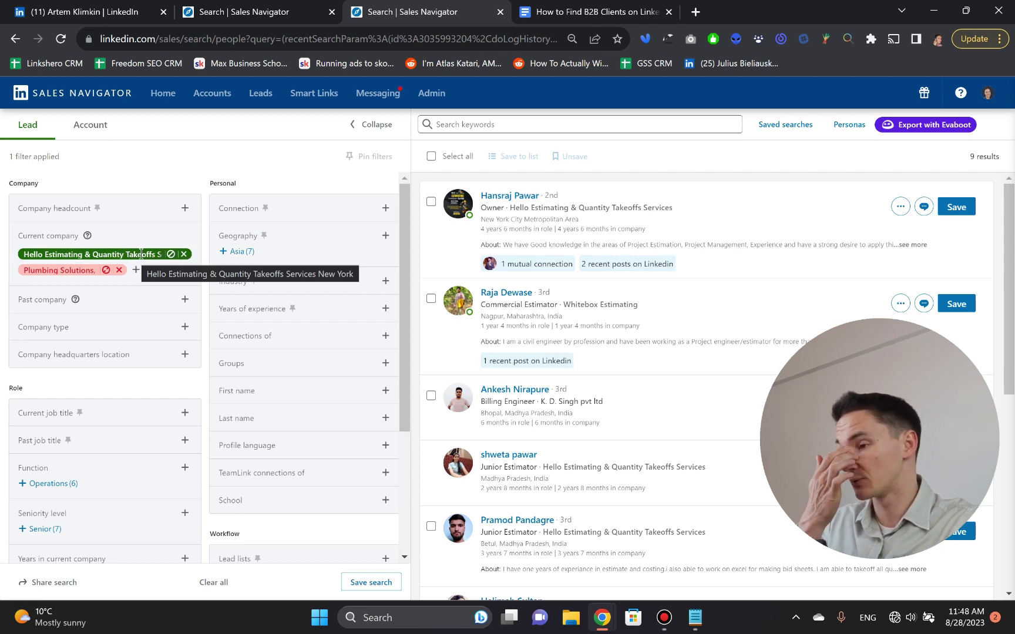
scroll(179, 320, "down", 1)
scroll(178, 313, "down", 1)
scroll(175, 276, "up", 1)
scroll(168, 276, "down", 2)
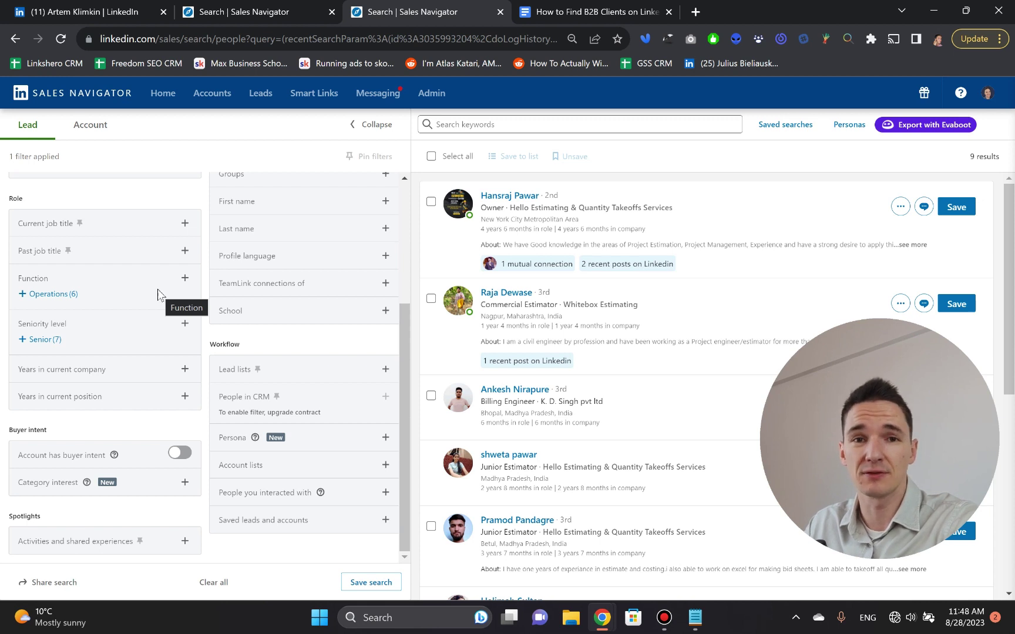
left_click_drag(978, 155, 1007, 164)
left_click(939, 154)
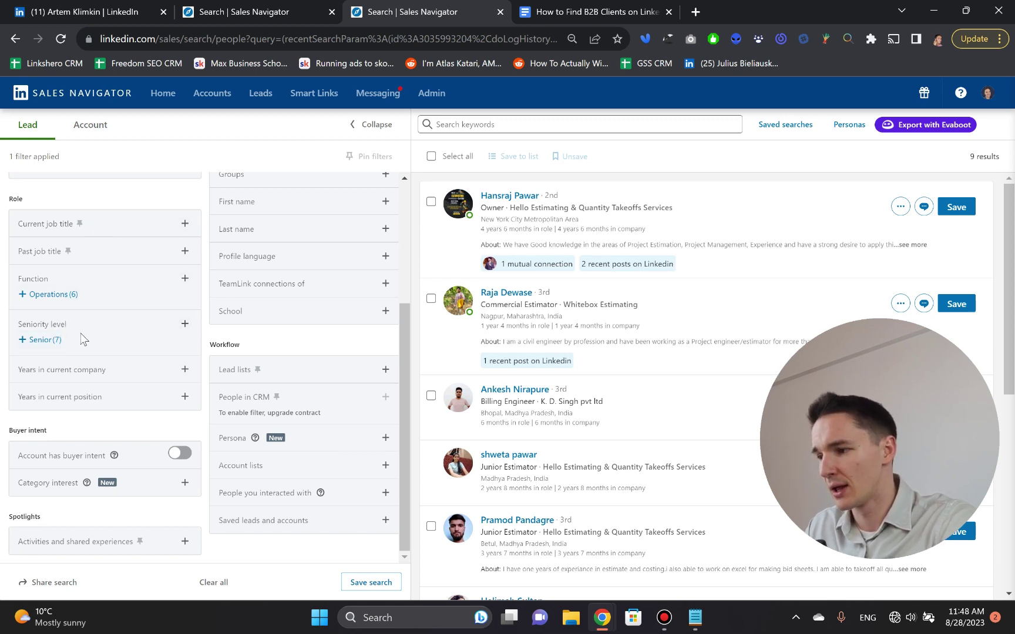
Step: Expand Seniority level and review its counts: 7 Senior, 3 Entry Level, 1 Owner / Partner
left_click(185, 323)
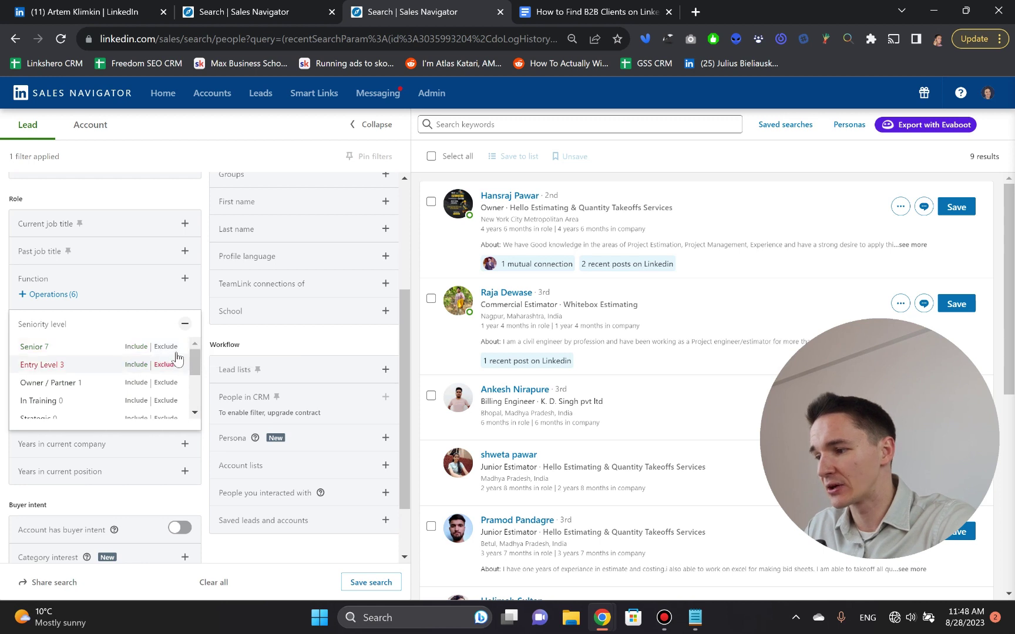
scroll(180, 359, "down", 3)
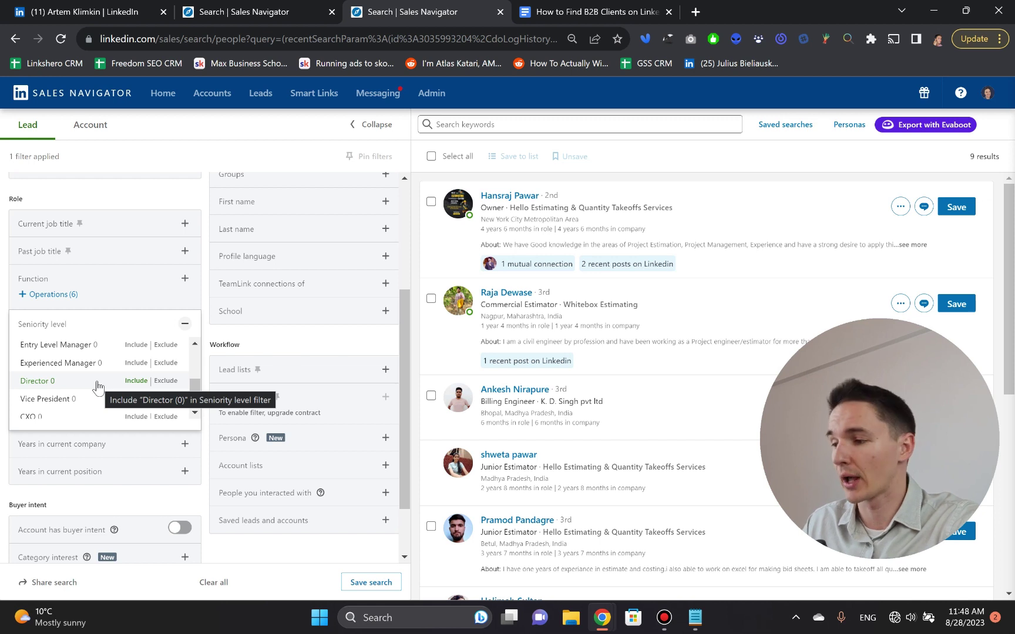
scroll(89, 381, "up", 2)
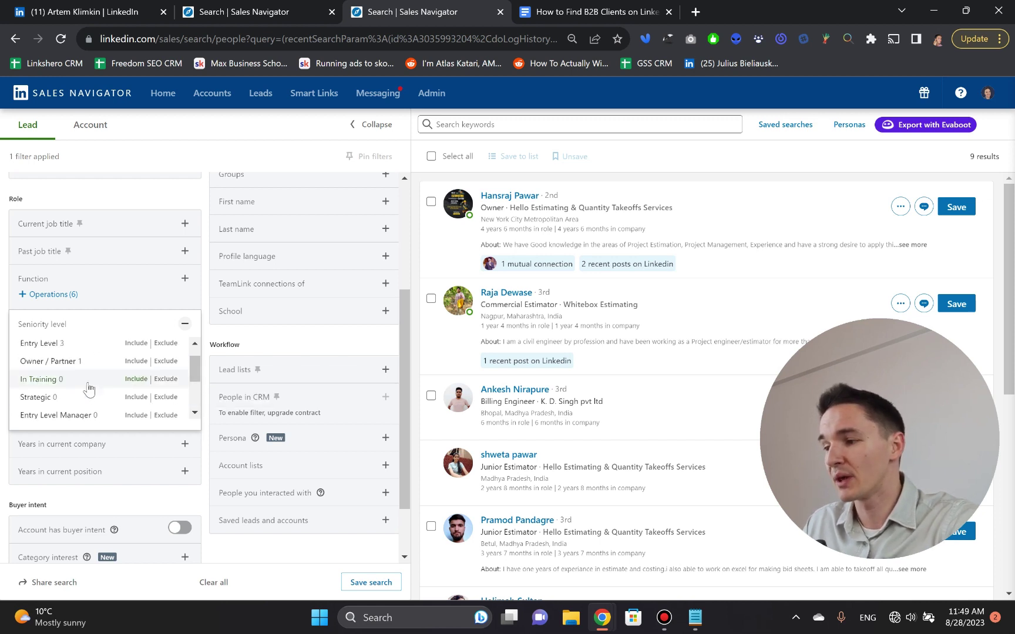
scroll(85, 396, "down", 2)
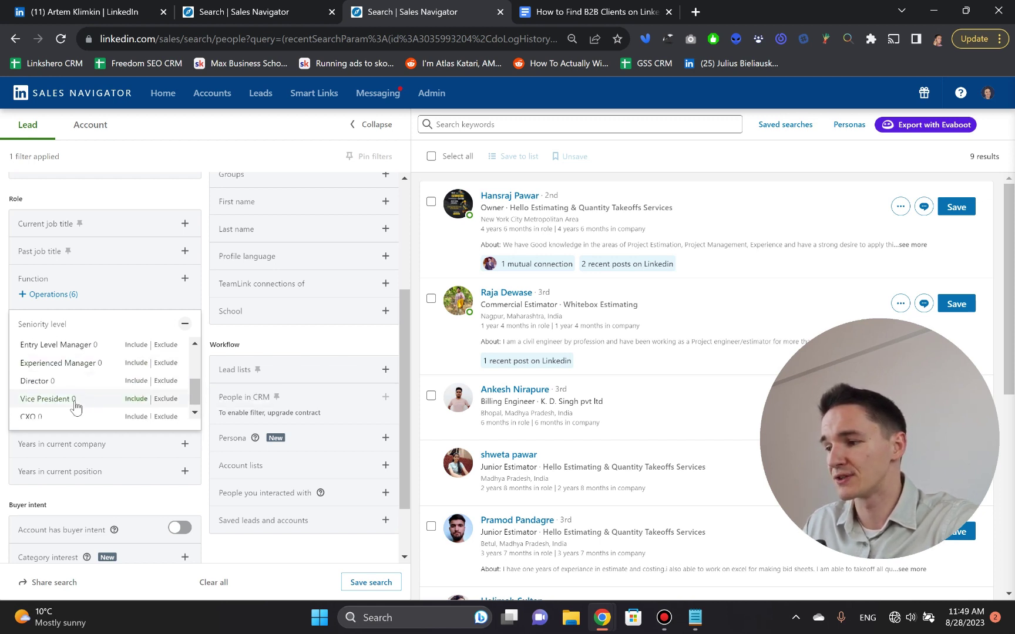
scroll(76, 402, "down", 1)
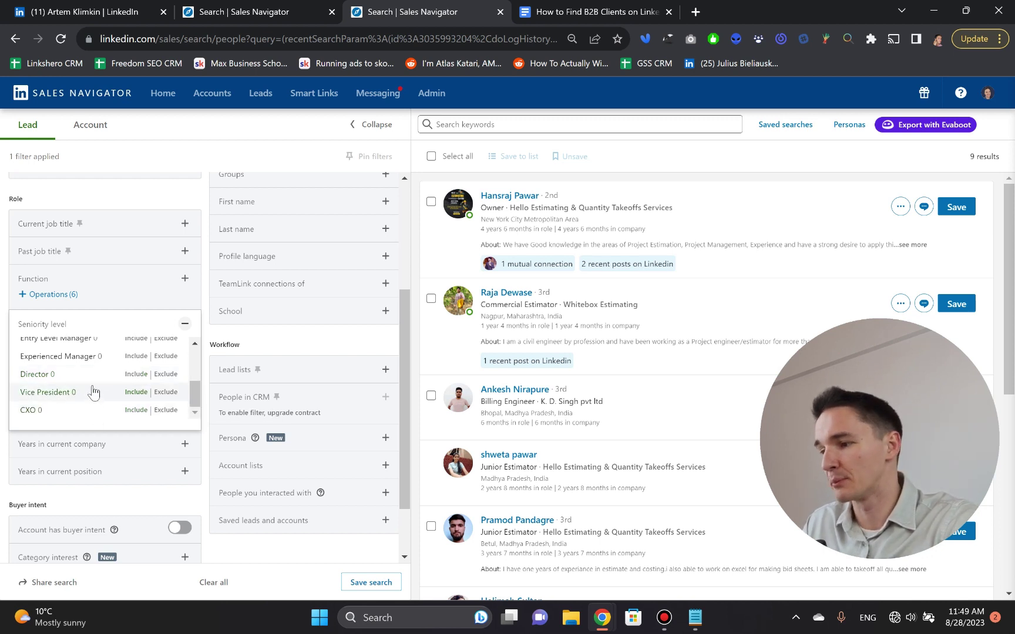
scroll(92, 392, "up", 2)
scroll(92, 391, "up", 2)
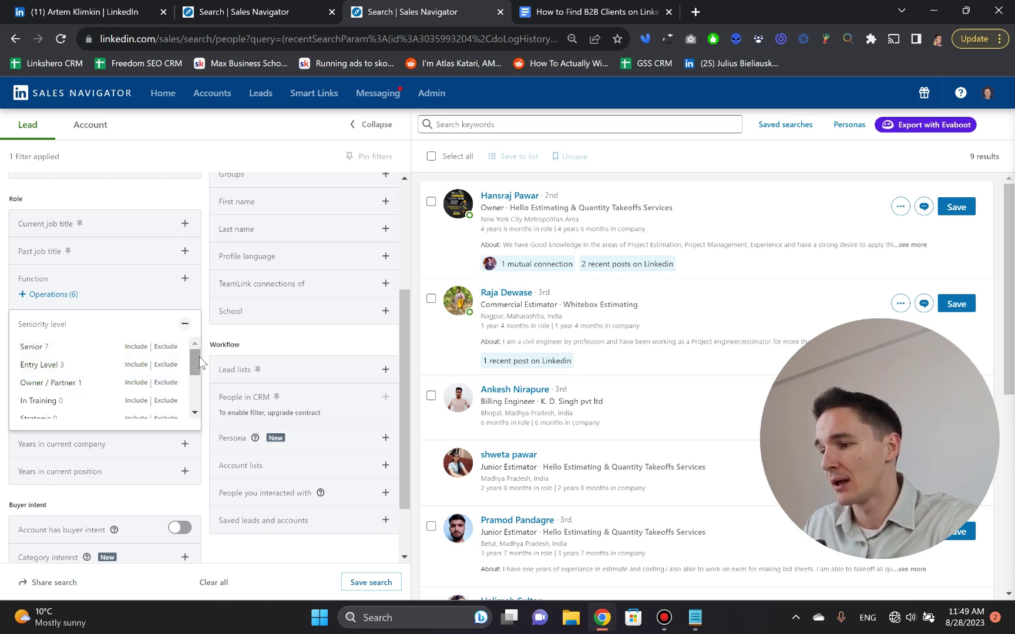
mouse_move(194, 363)
left_mouse_down()
mouse_move(195, 394)
mouse_move(200, 362)
left_mouse_up()
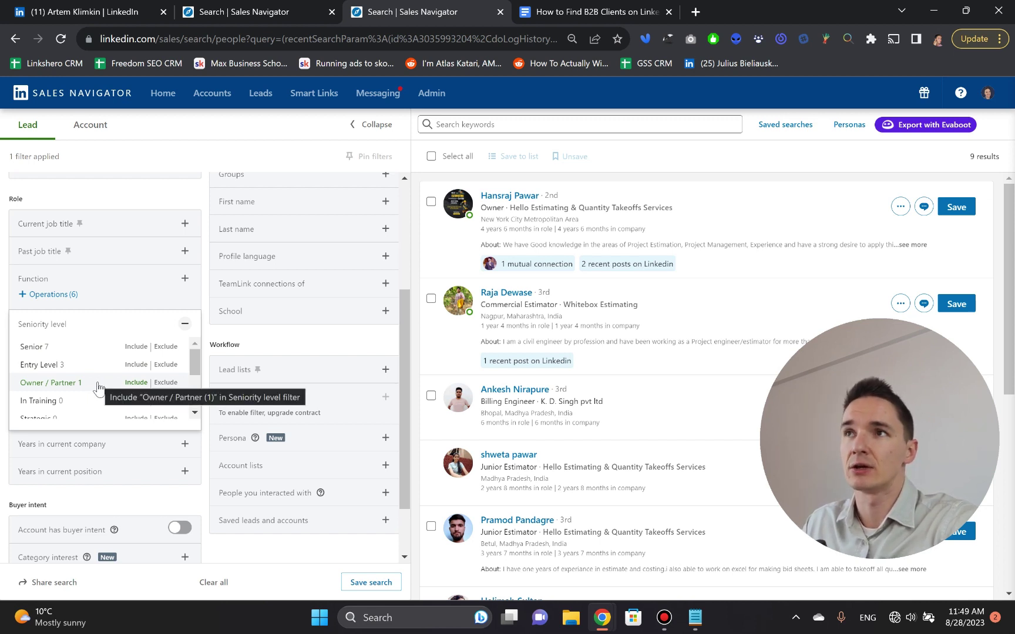
scroll(66, 393, "down", 5)
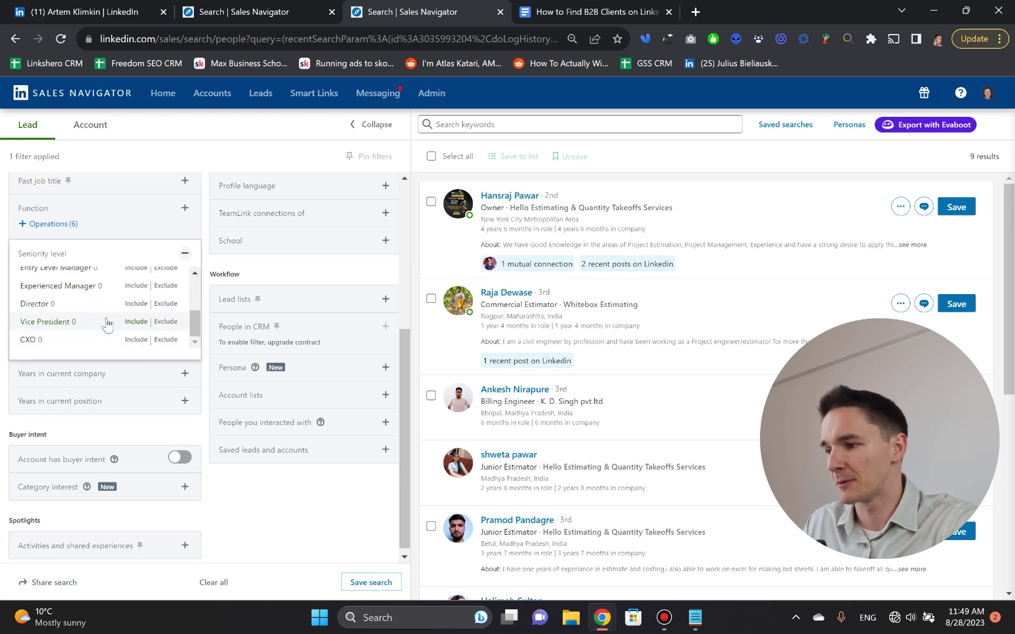
scroll(106, 325, "up", 3)
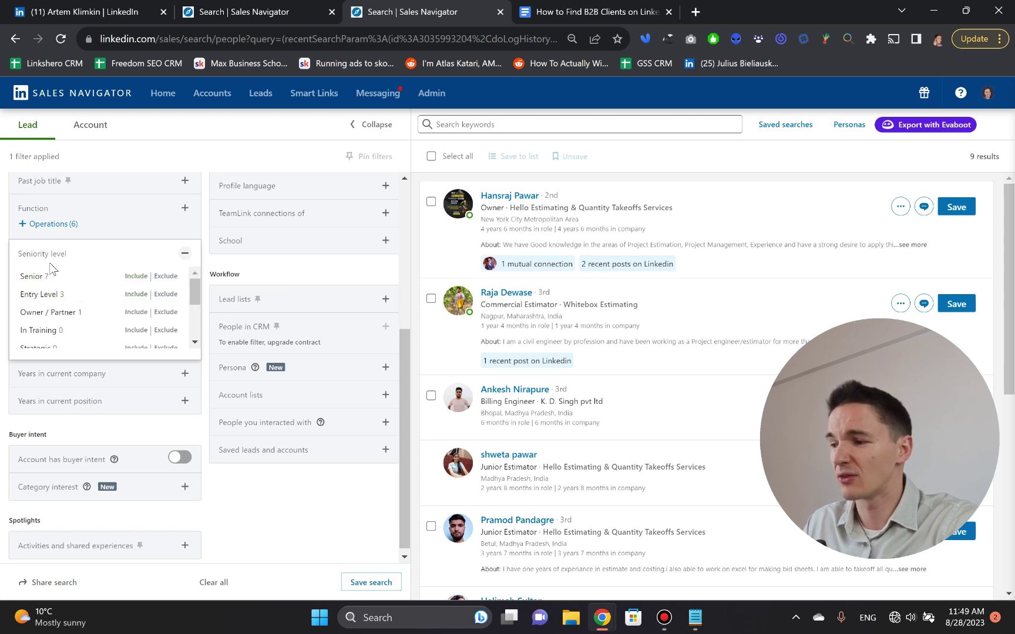
left_click(185, 253)
scroll(184, 304, "up", 3)
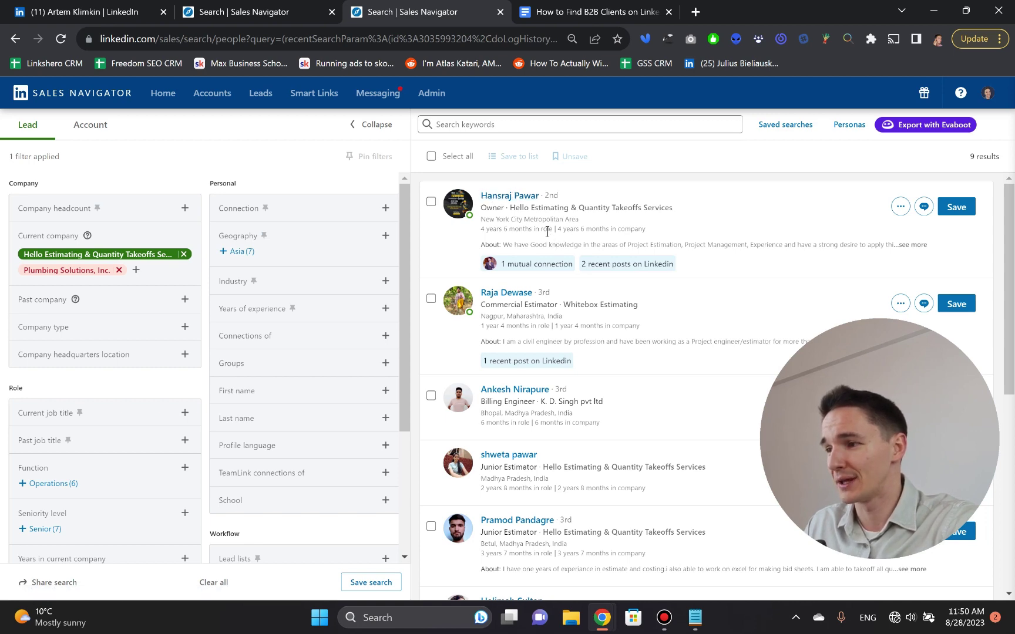
left_click(272, 12)
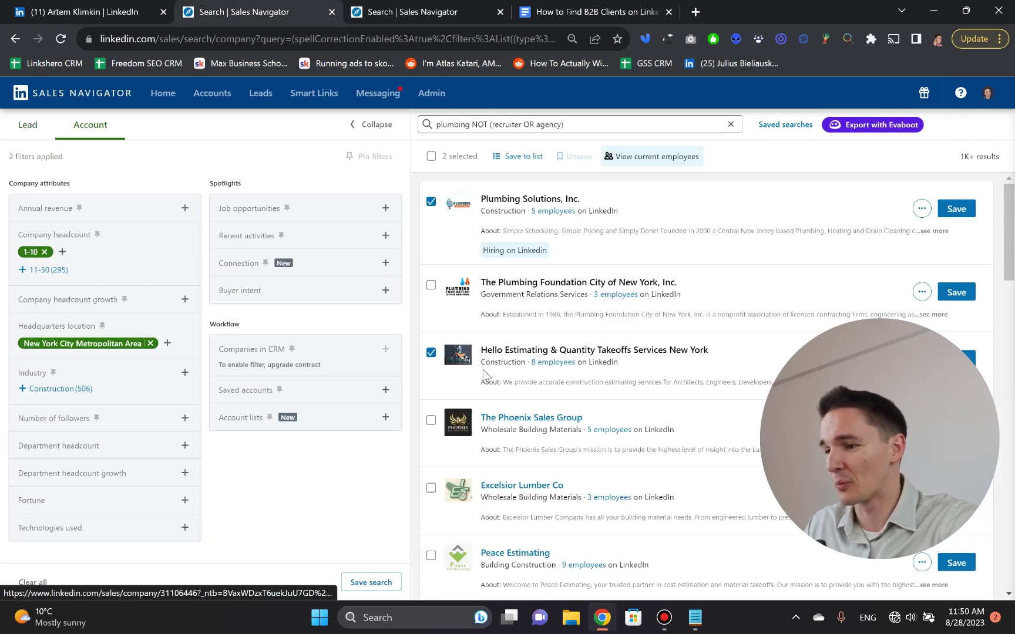
left_click(515, 350)
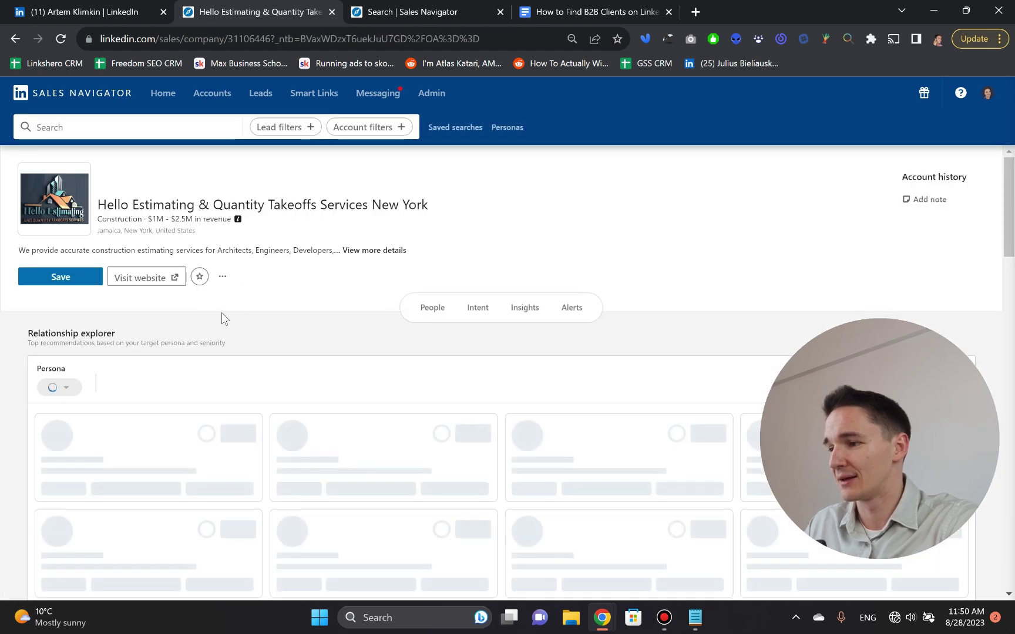
left_click(147, 278)
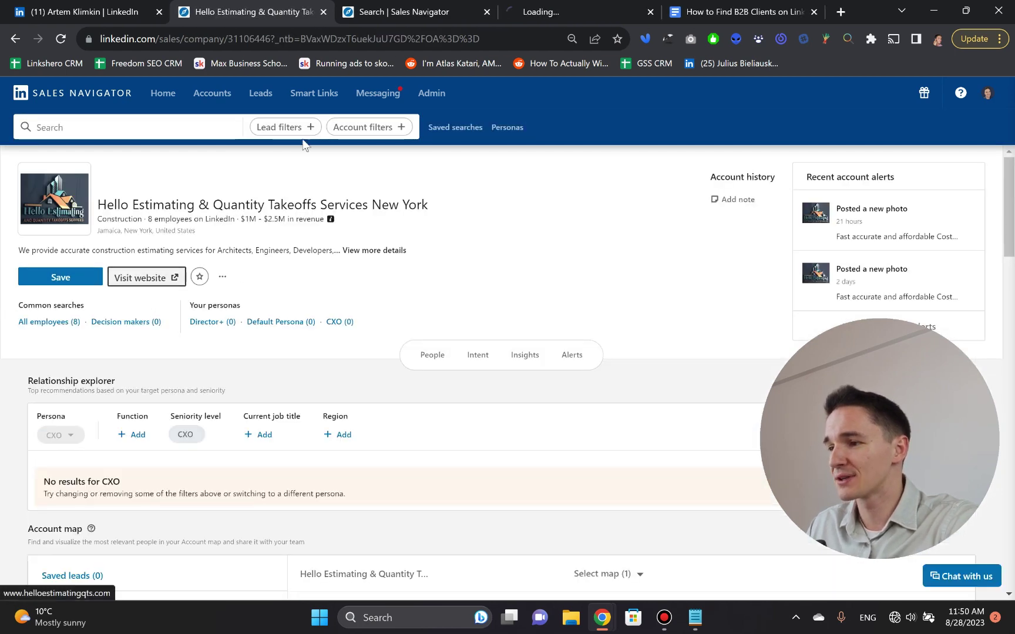
left_click(516, 3)
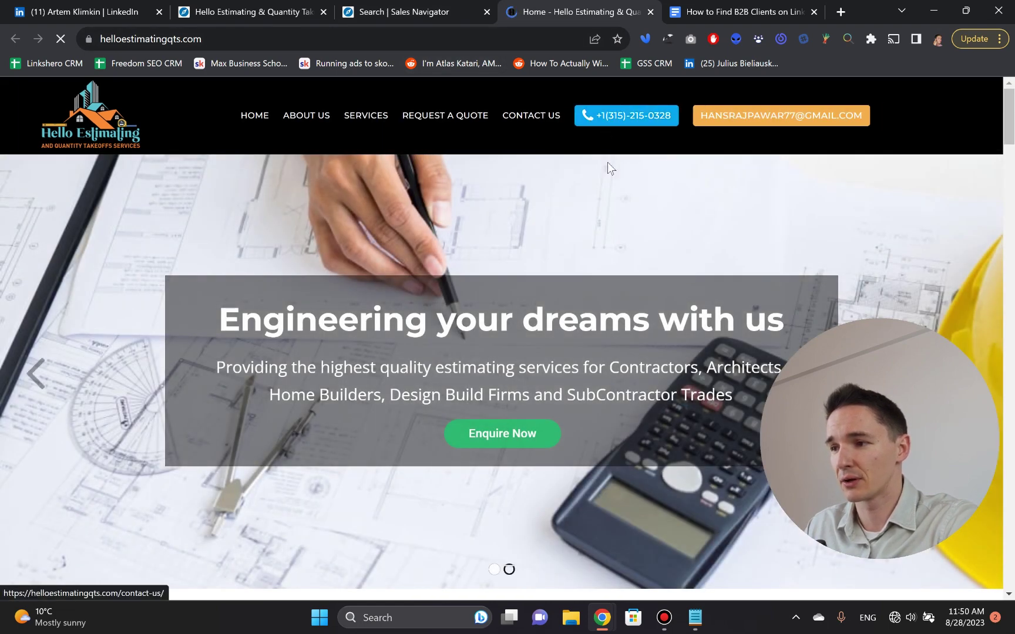
Step: Skim the helloestimatingqts.com homepage, then go back to the Sales Navigator lead results
scroll(578, 164, "down", 20)
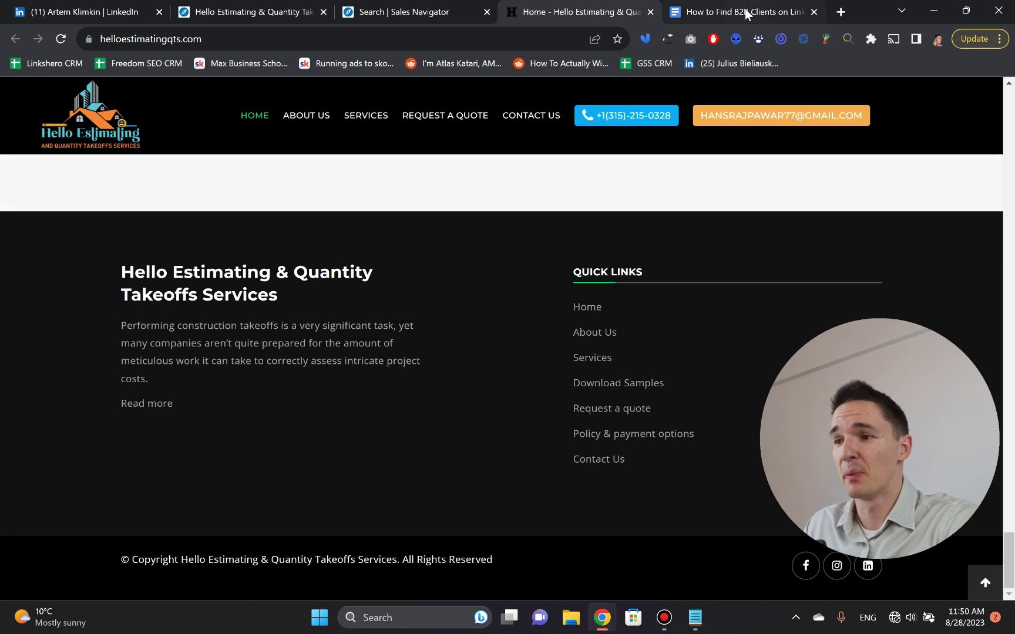
left_click(407, 5)
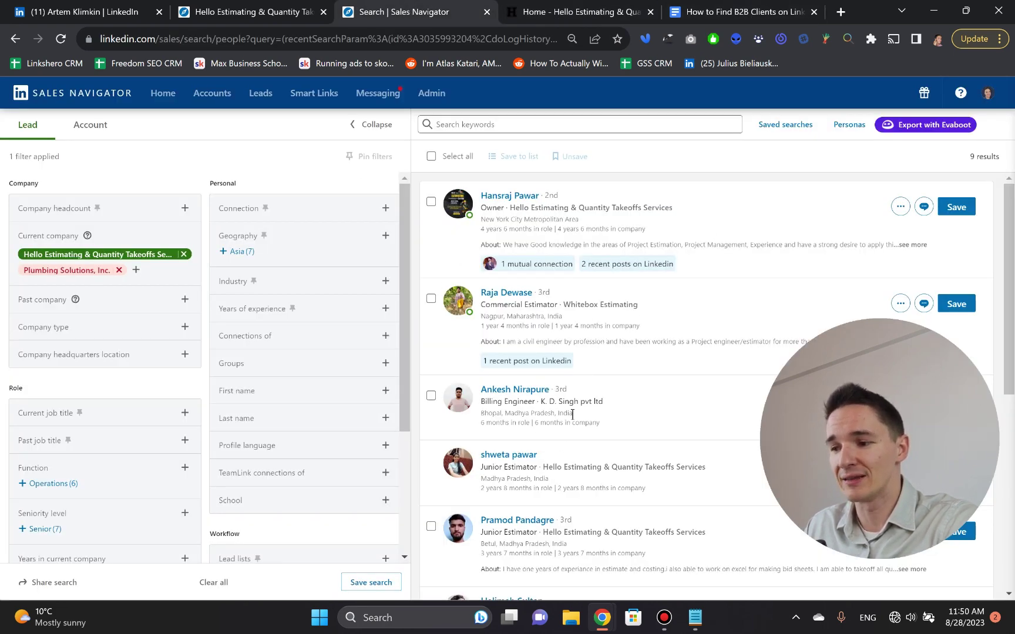
Step: Look through the 9 lead results, then bring the Hello Estimating website back up
scroll(577, 381, "down", 3)
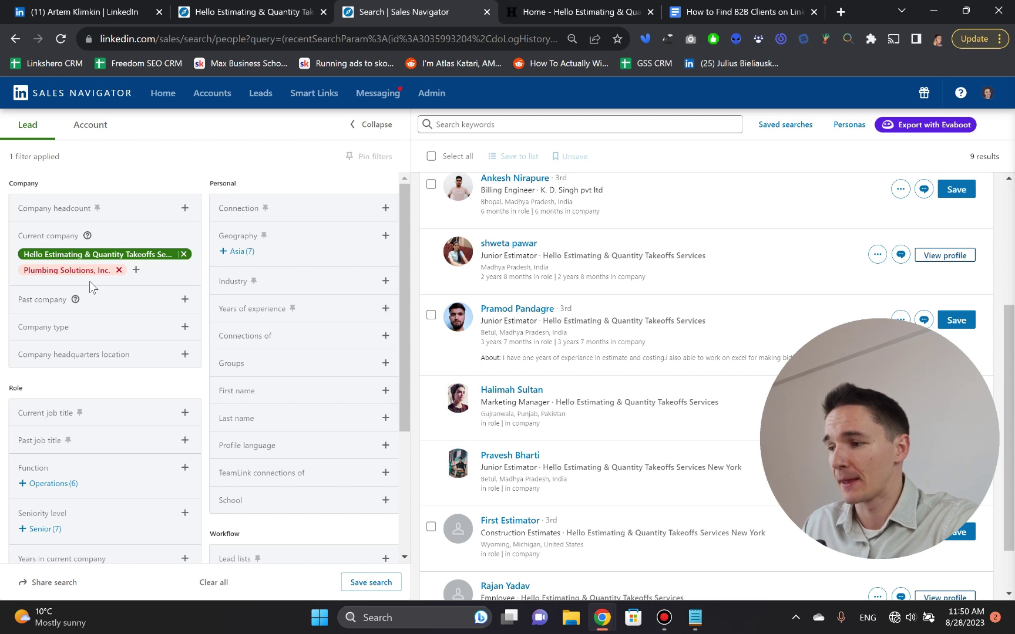
mouse_move(175, 261)
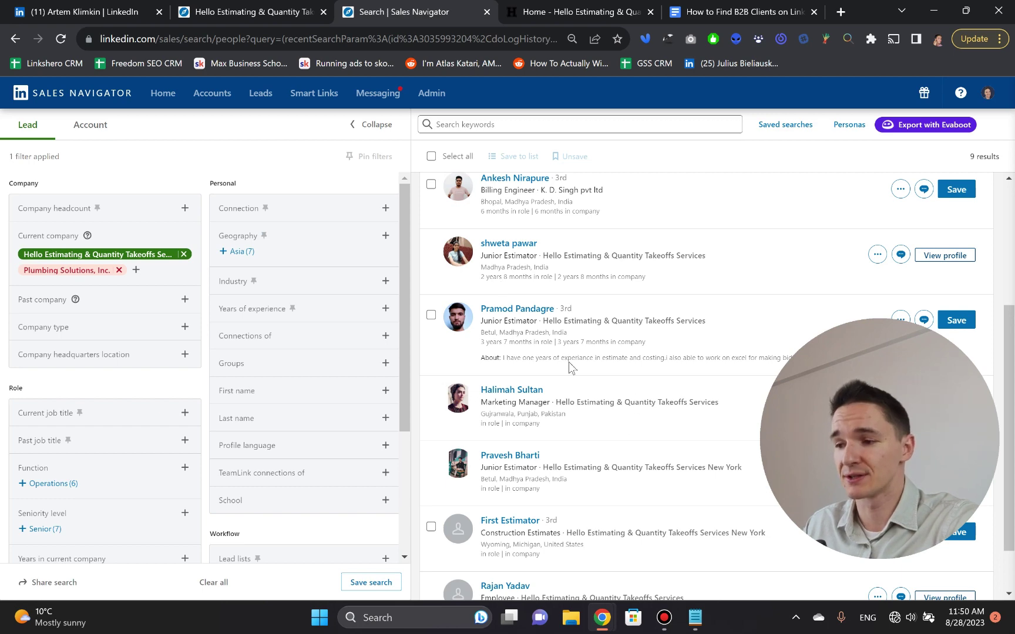
scroll(571, 360, "up", 3)
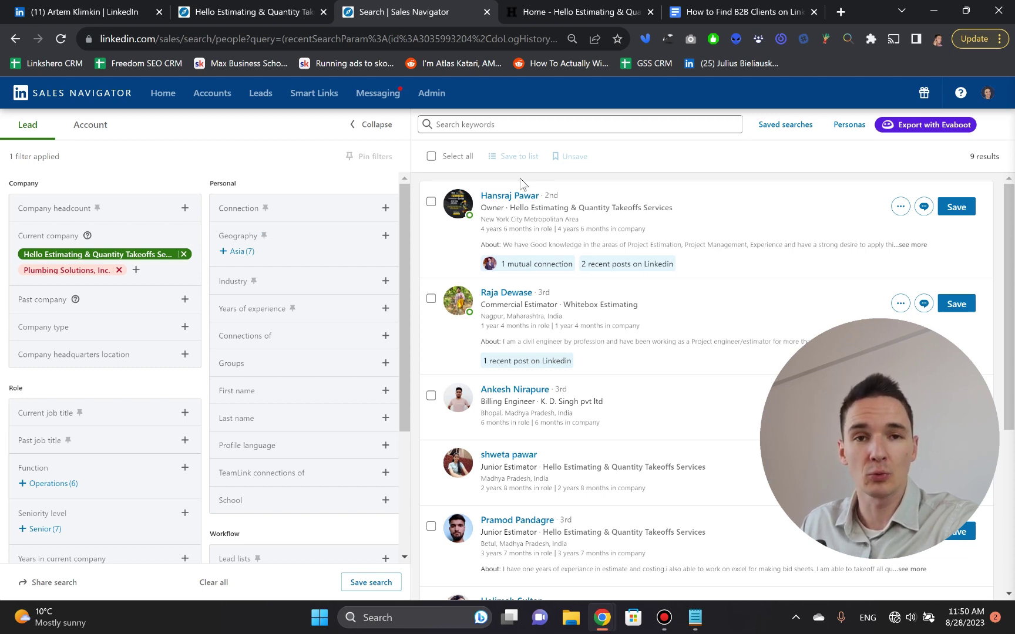
left_click(572, 11)
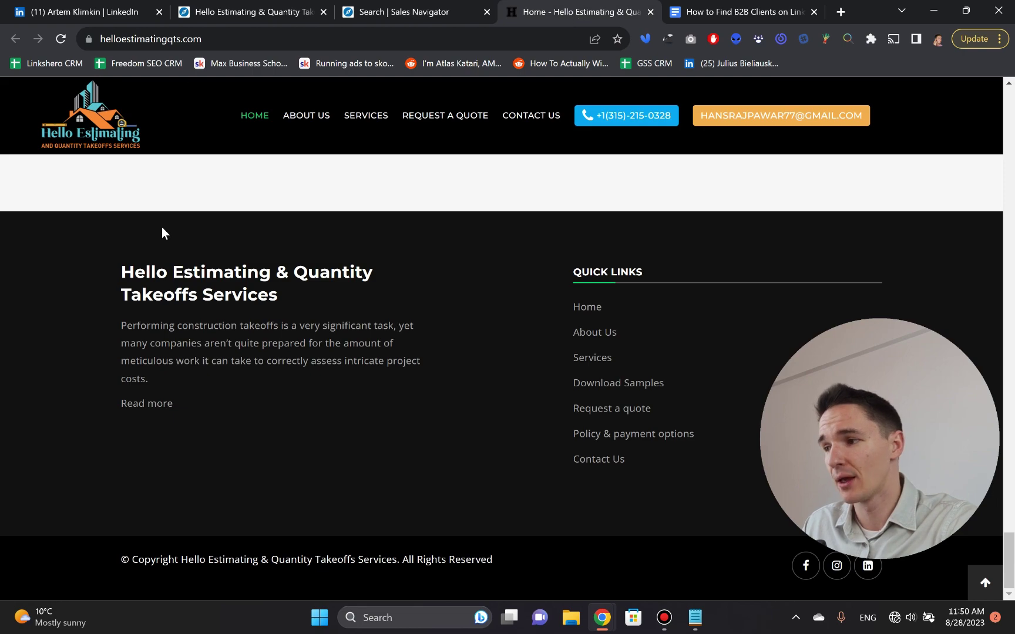
Step: Leave helloestimatingqts.com and bring back the Sales Navigator lead search showing 9 results
scroll(162, 227, "up", 20)
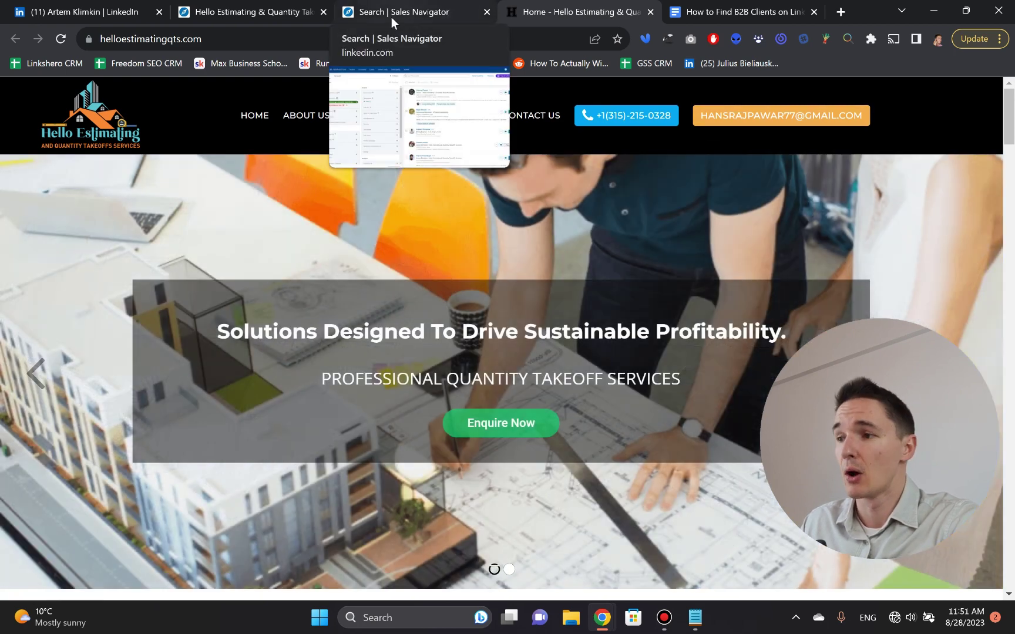
left_click(397, 12)
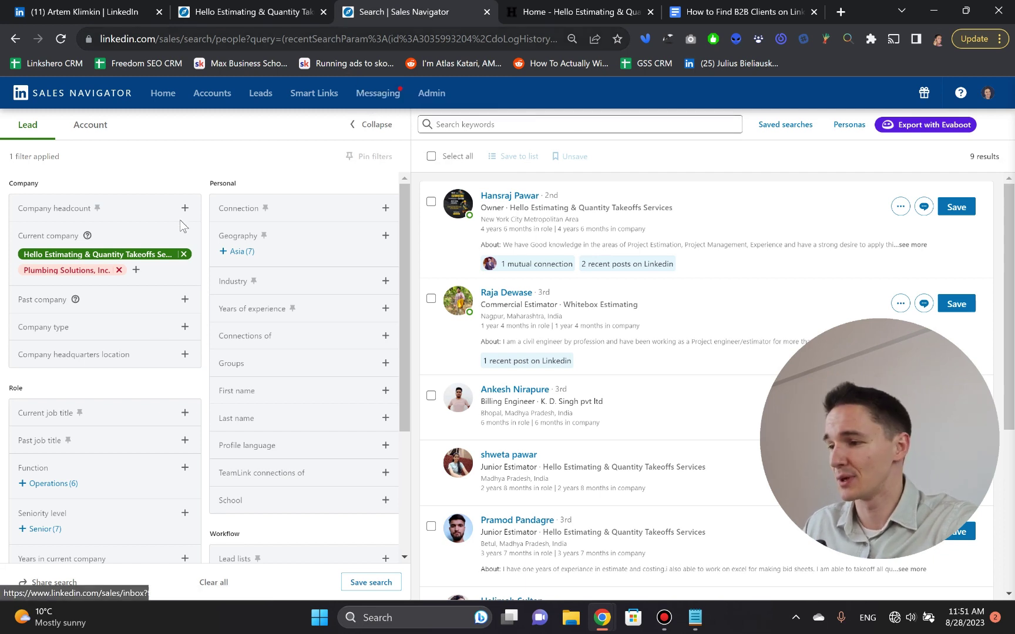
Step: Exclude Hello Estimating from Current company, keeping Plumbing Solutions, Inc., to narrow leads to 5
left_click(138, 254)
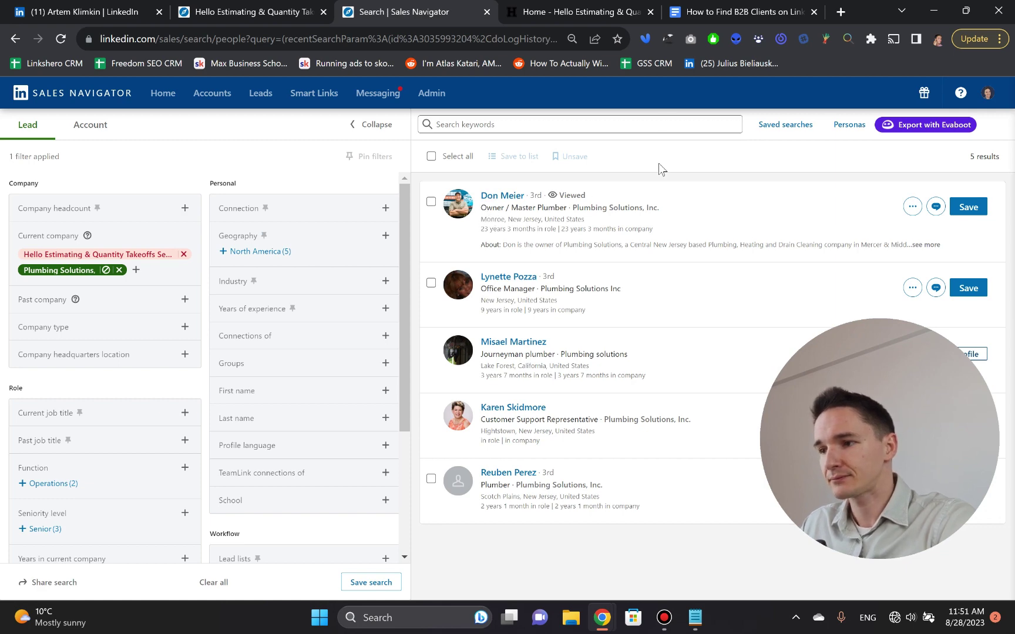
left_click(741, 12)
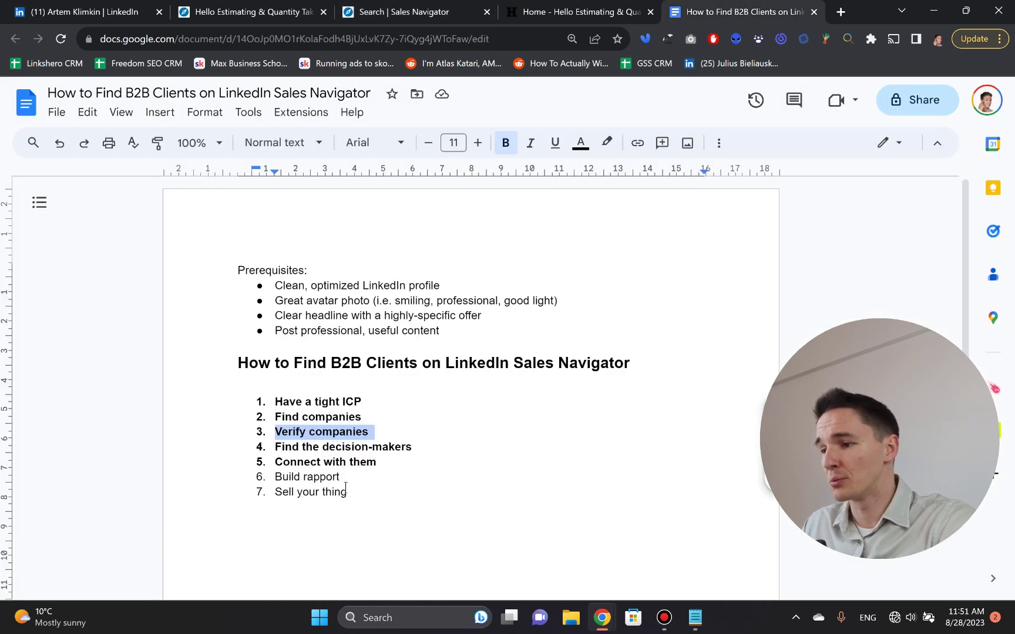
double_click(296, 433)
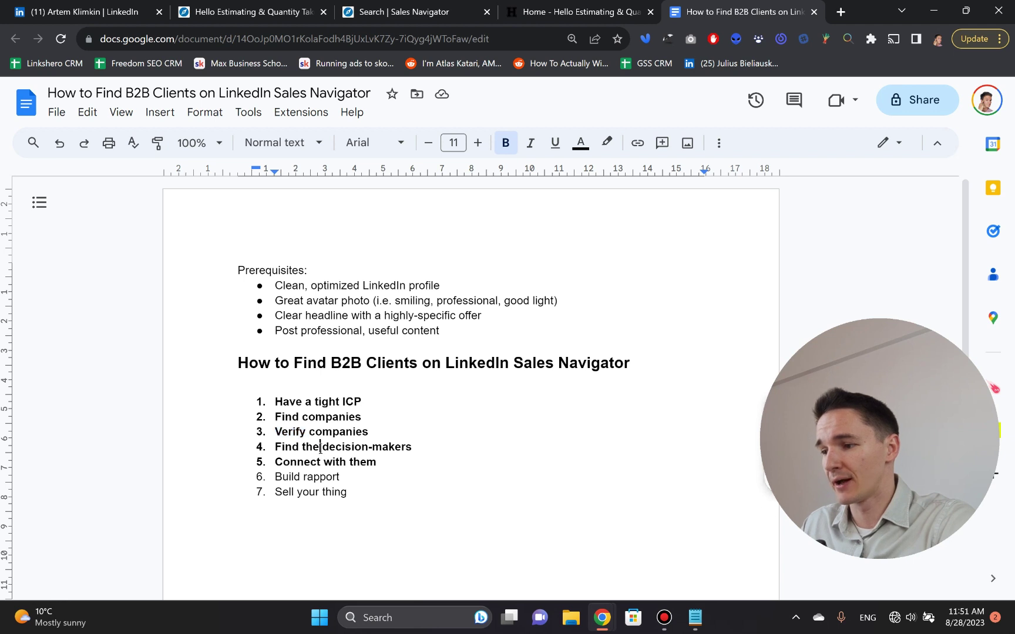
triple_click(321, 449)
triple_click(310, 464)
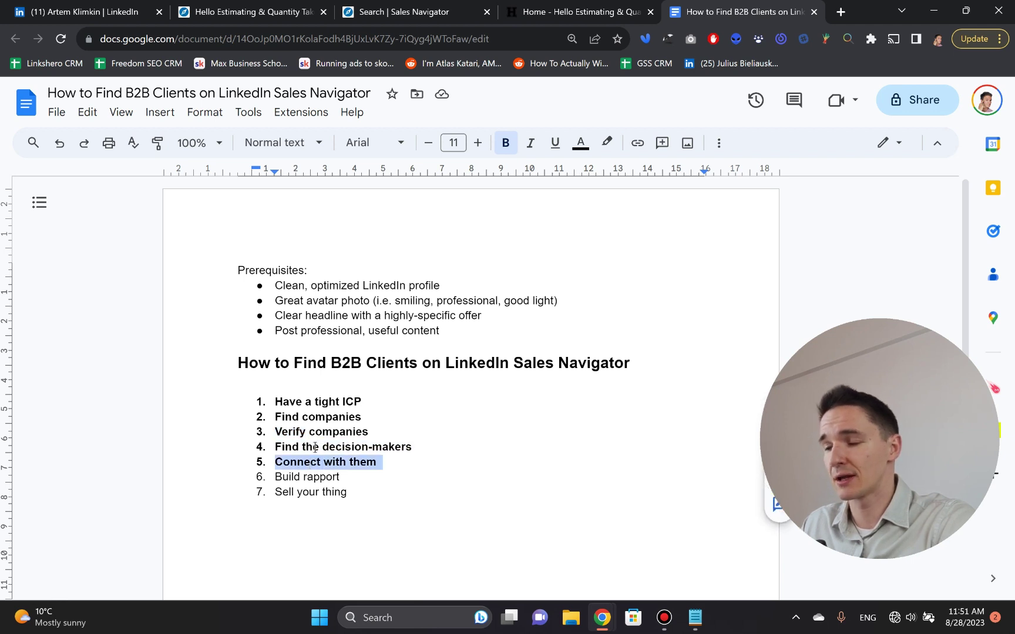
left_click(414, 11)
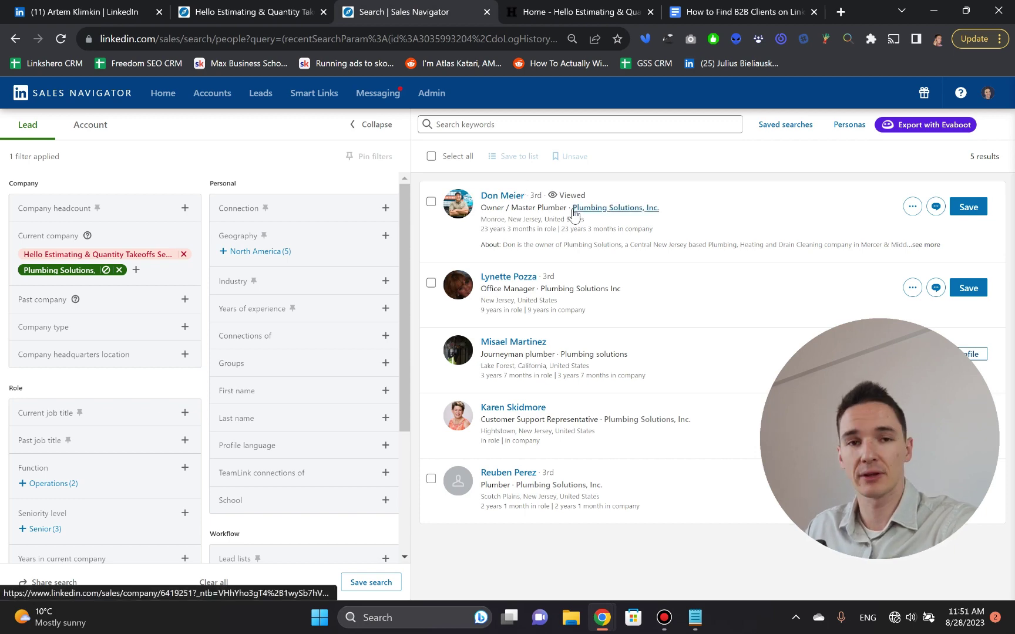
Step: Preview the Plumbing Solutions owner's lead and open his standard LinkedIn profile in a new tab
left_click(492, 197)
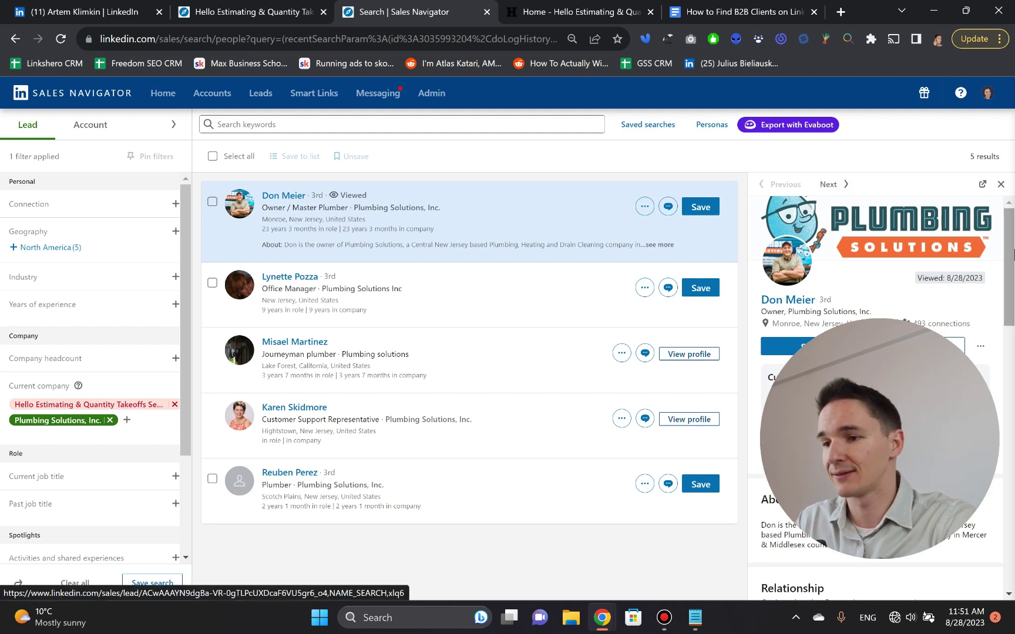
left_click_drag(1012, 254, 1013, 297)
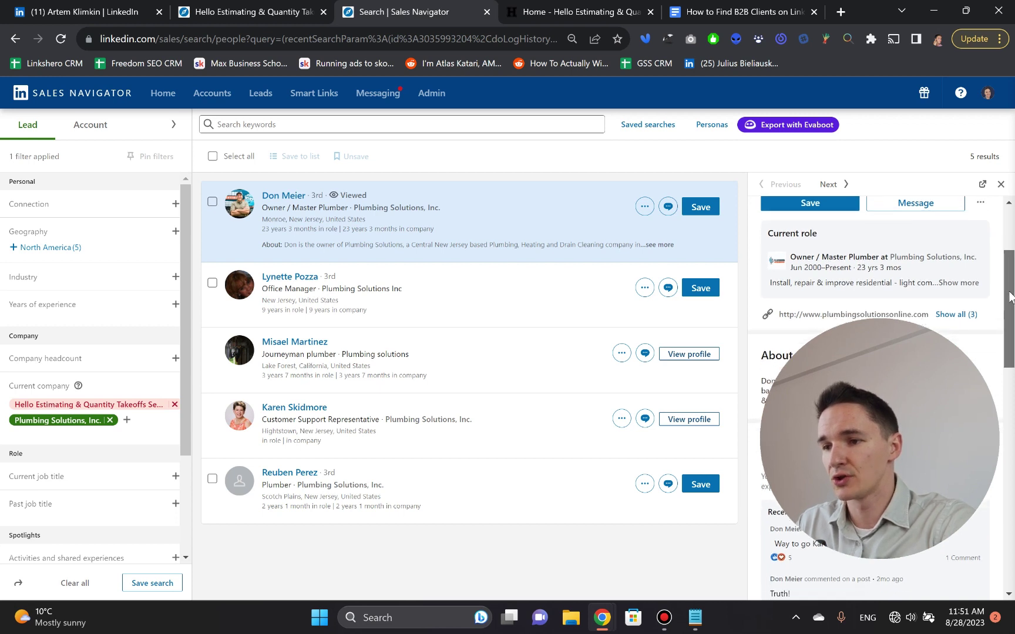
left_click(978, 205)
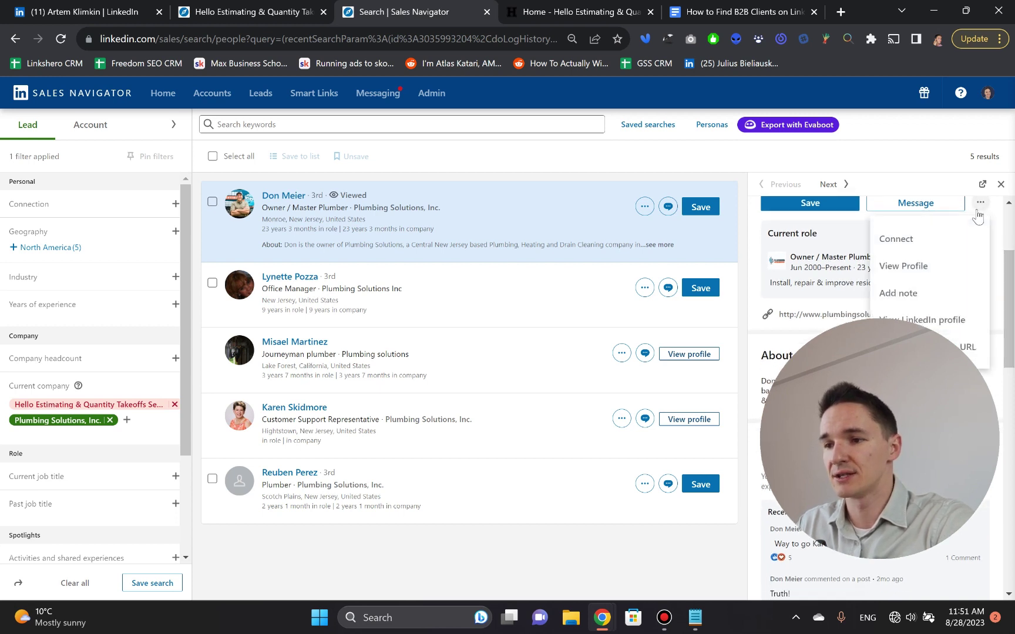
left_click(952, 323)
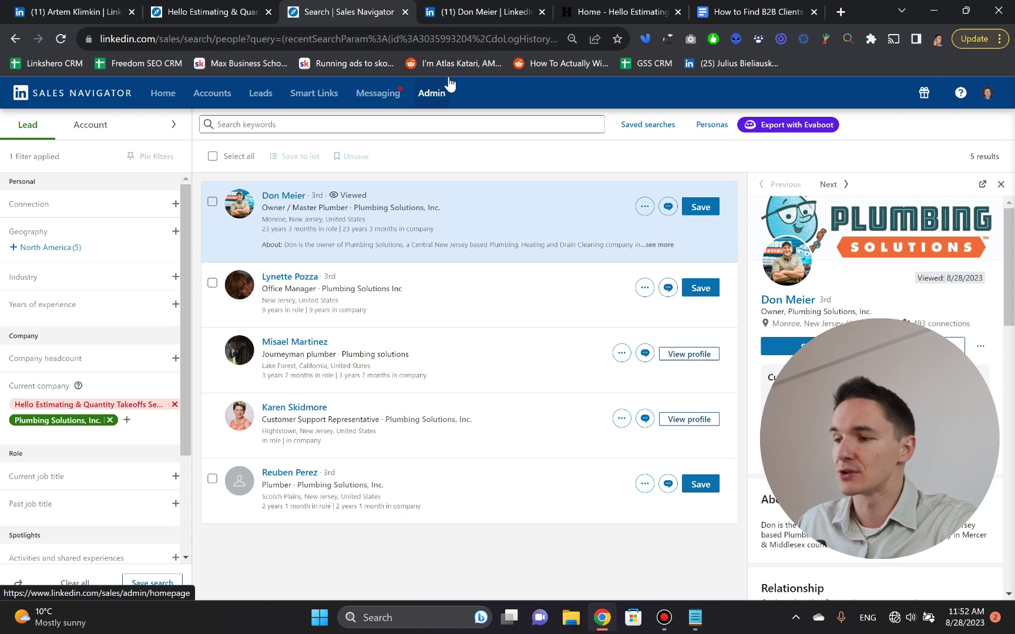
Step: Open the owner's full Sales Navigator lead page in a new tab beside the profile
left_click(644, 206)
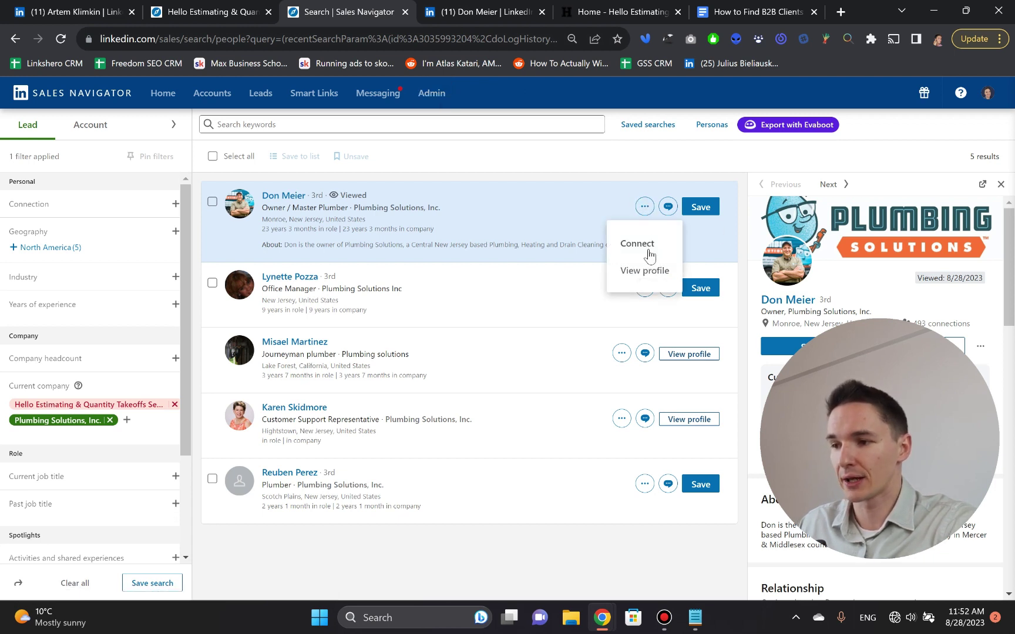
left_click(648, 270)
left_click(432, 7)
left_click_drag(431, 3, 411, 8)
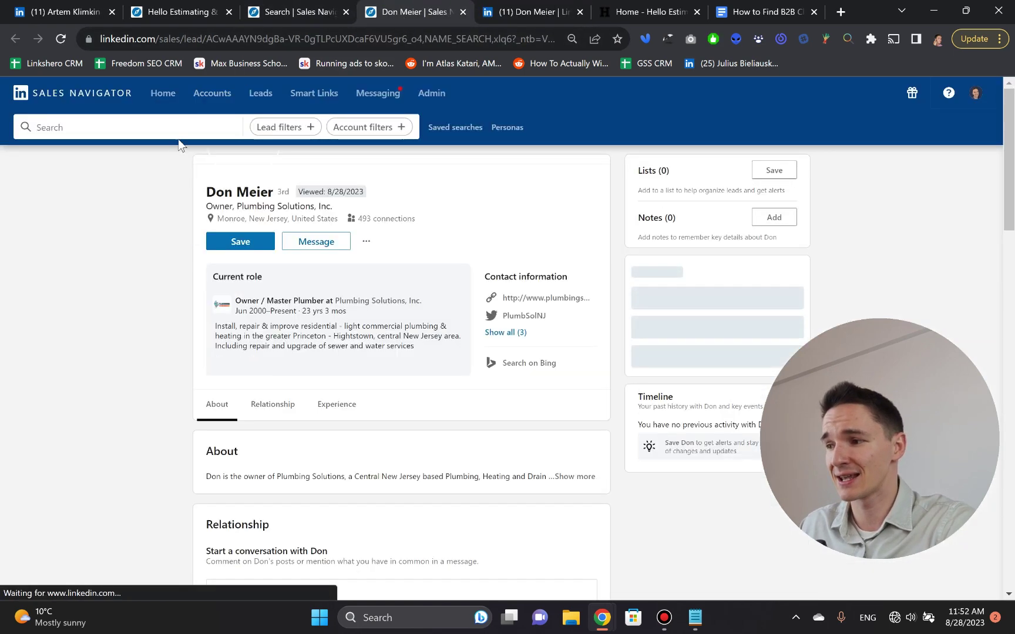
Step: Compare the owner's lead page and standard profile, selecting the lead URL, ending on the profile
left_click(496, 12)
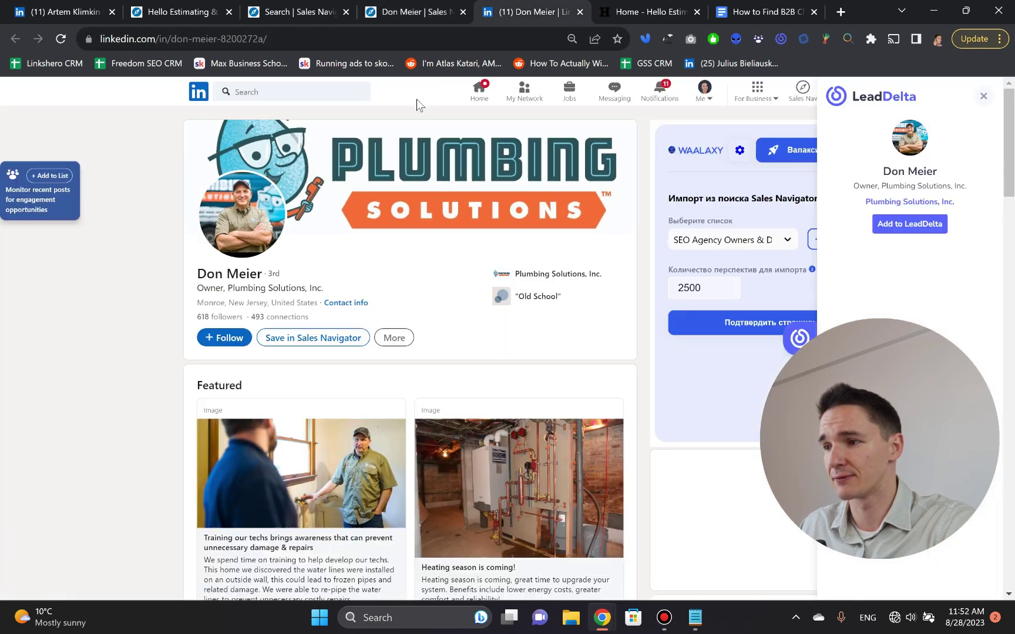
left_click(407, 13)
key("ctrl+l")
left_click(529, 12)
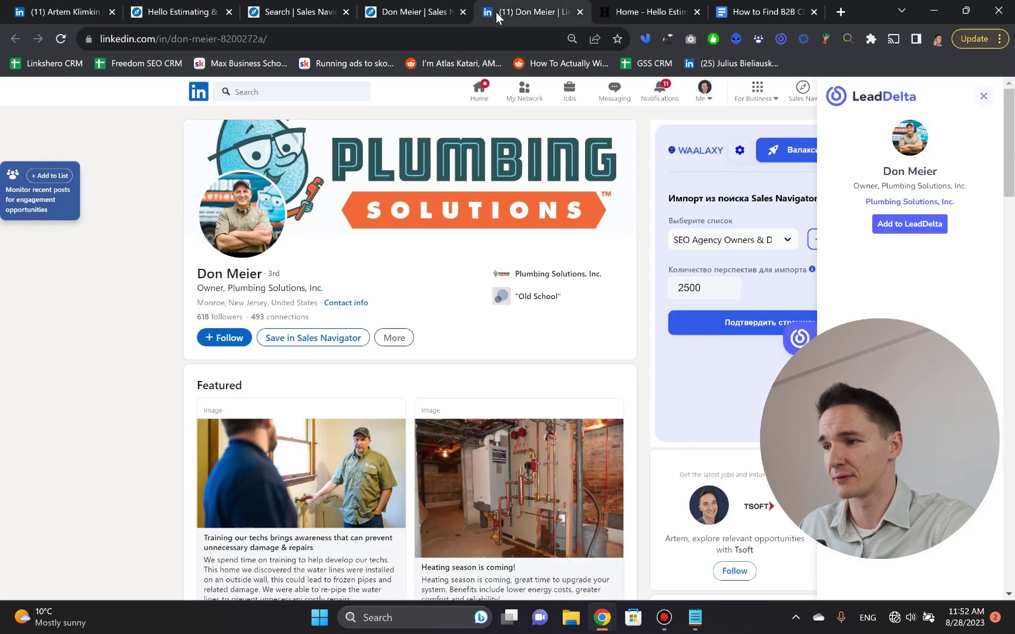
left_click(407, 11)
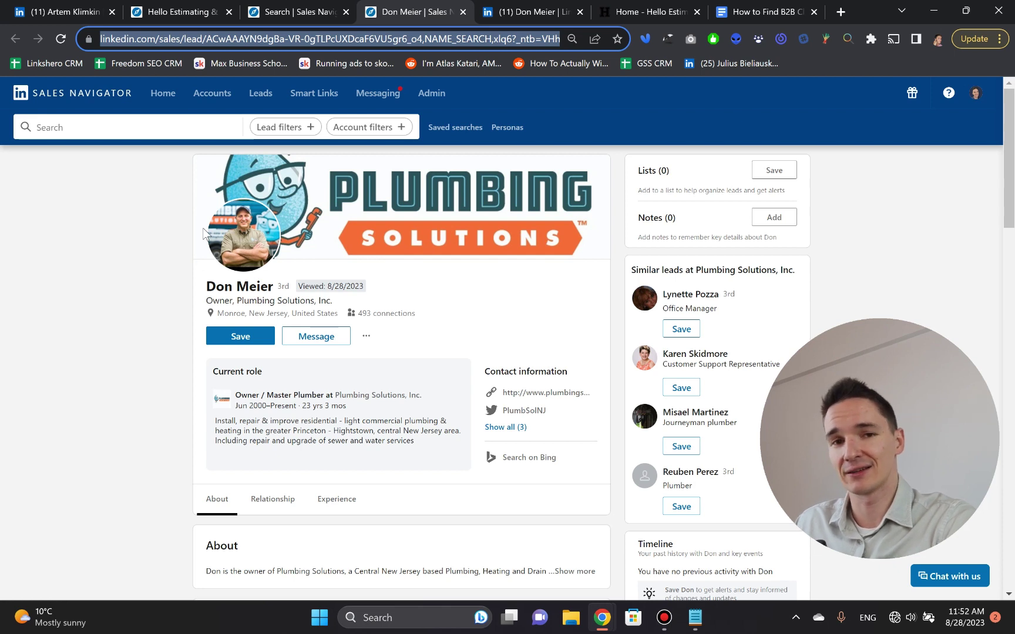
left_click(139, 221)
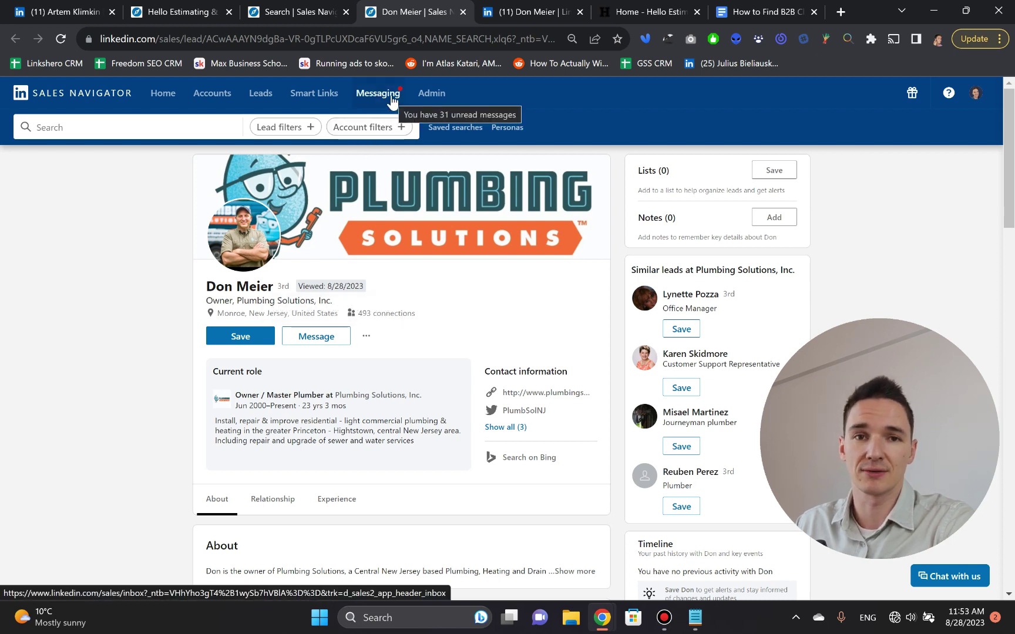
left_click(512, 21)
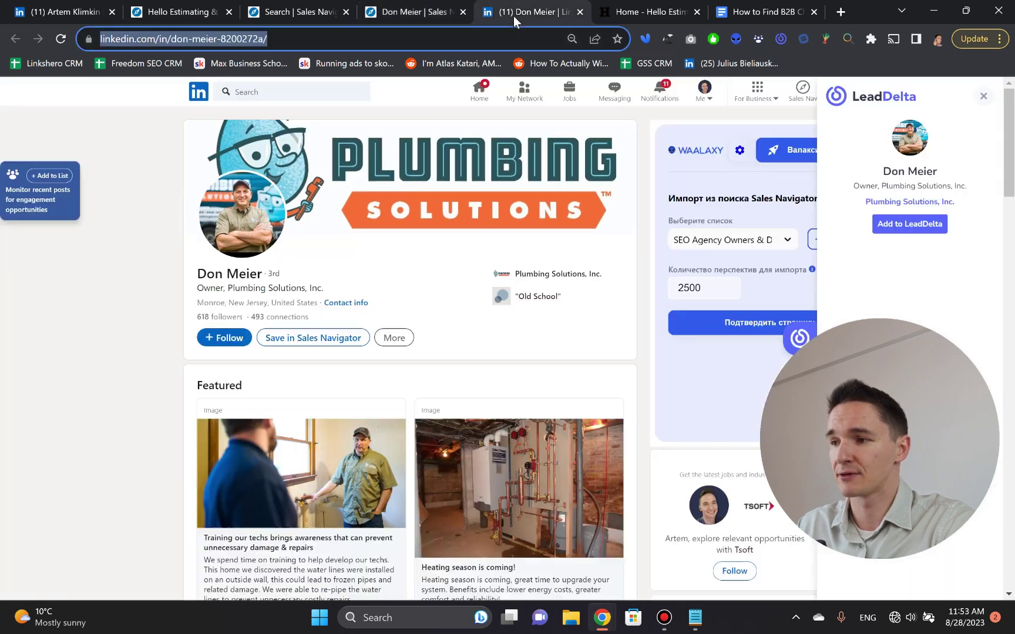
Step: Check the owner's More actions menu on his profile, closing it twice
left_click(395, 336)
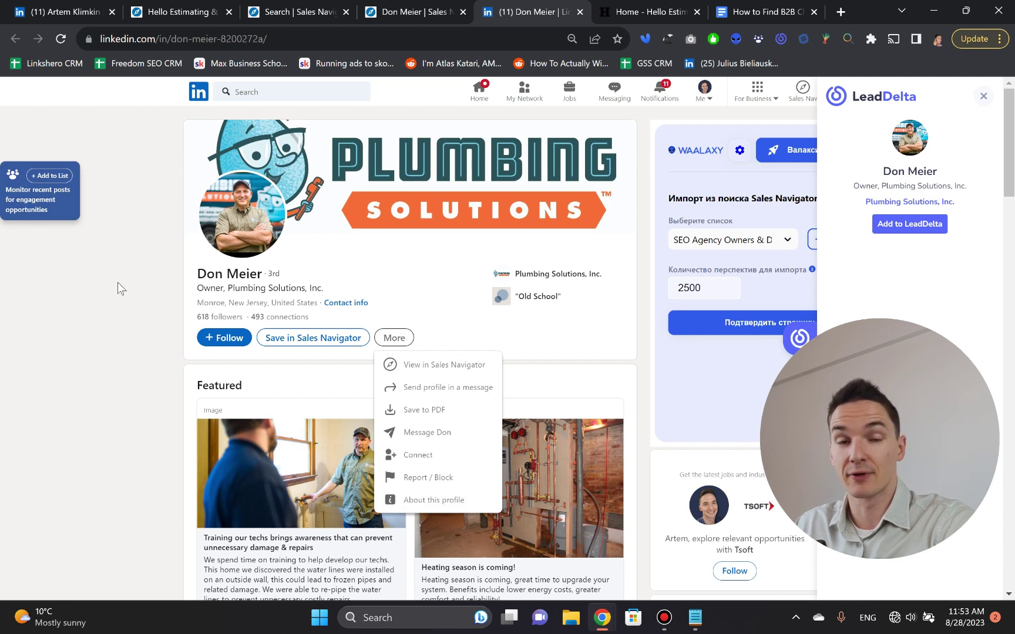
left_click(107, 306)
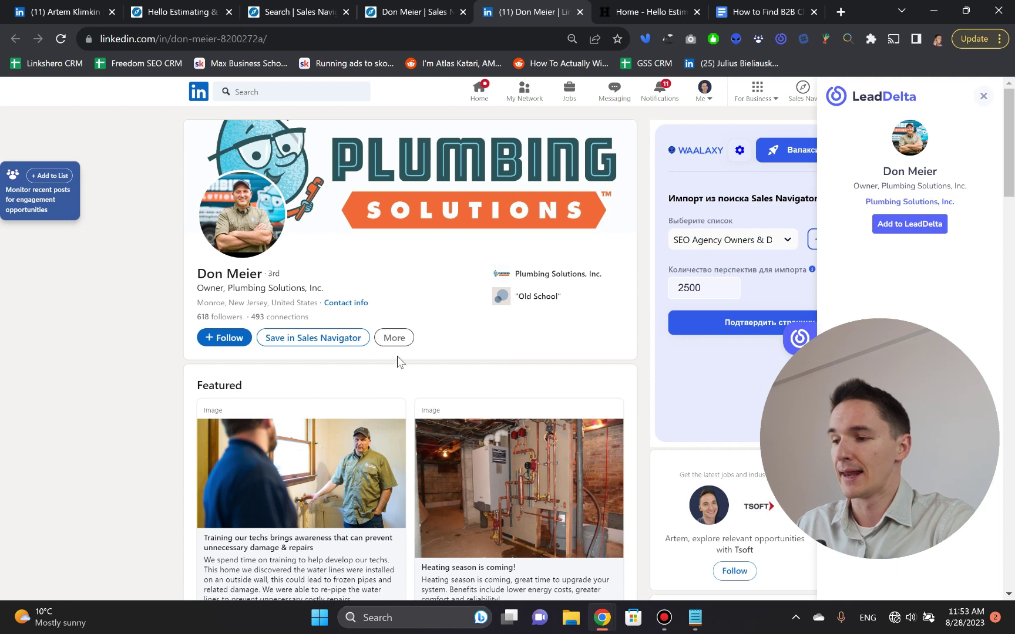
left_click(395, 337)
left_click(126, 376)
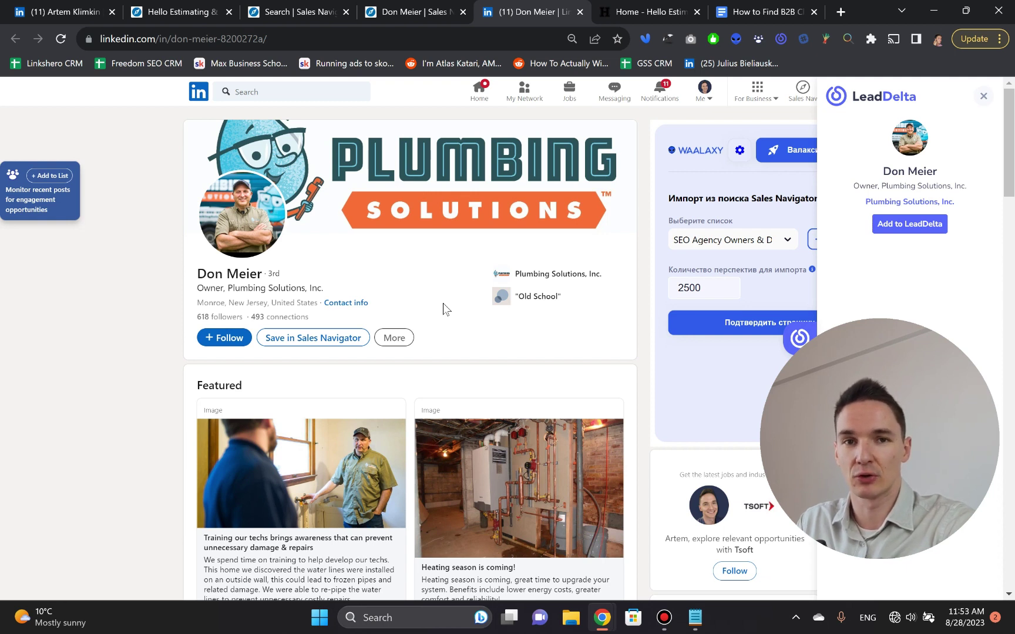
Step: Connect with the Plumbing Solutions owner from More and send the invitation without a note
left_click(407, 341)
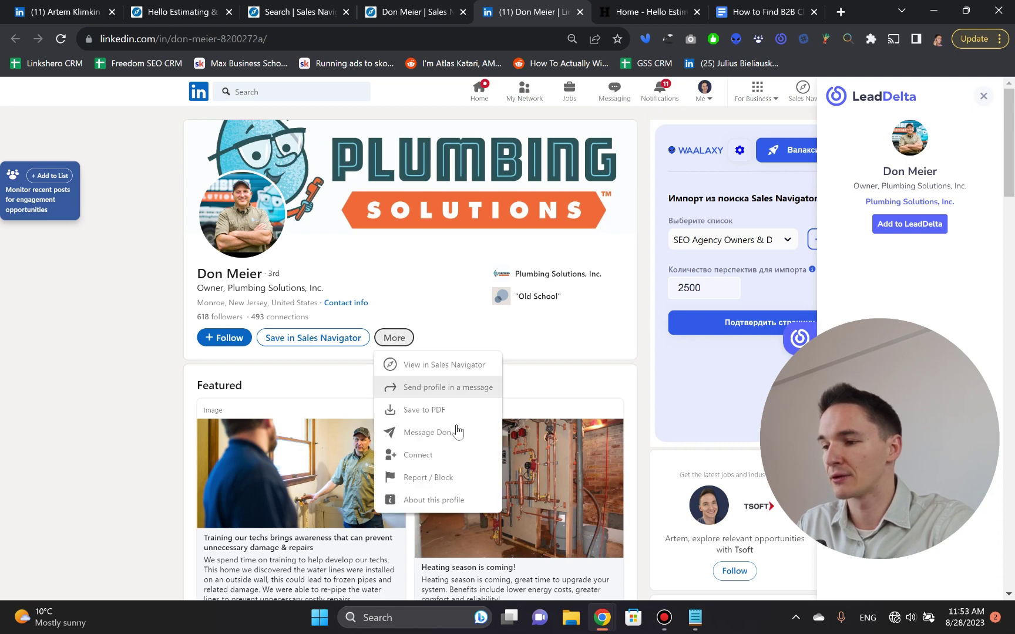
left_click(473, 461)
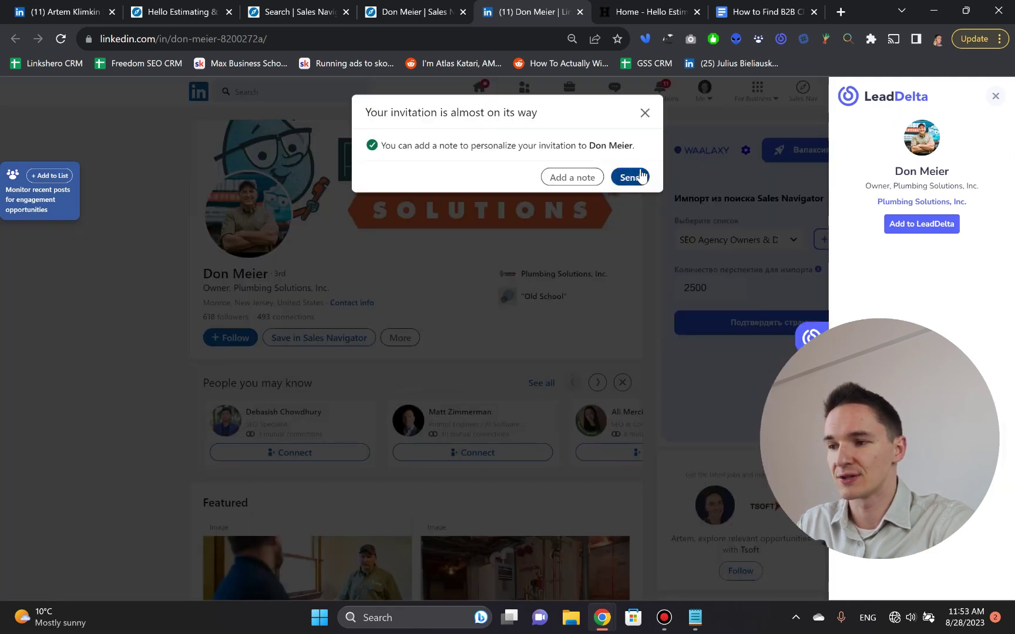
left_click(645, 114)
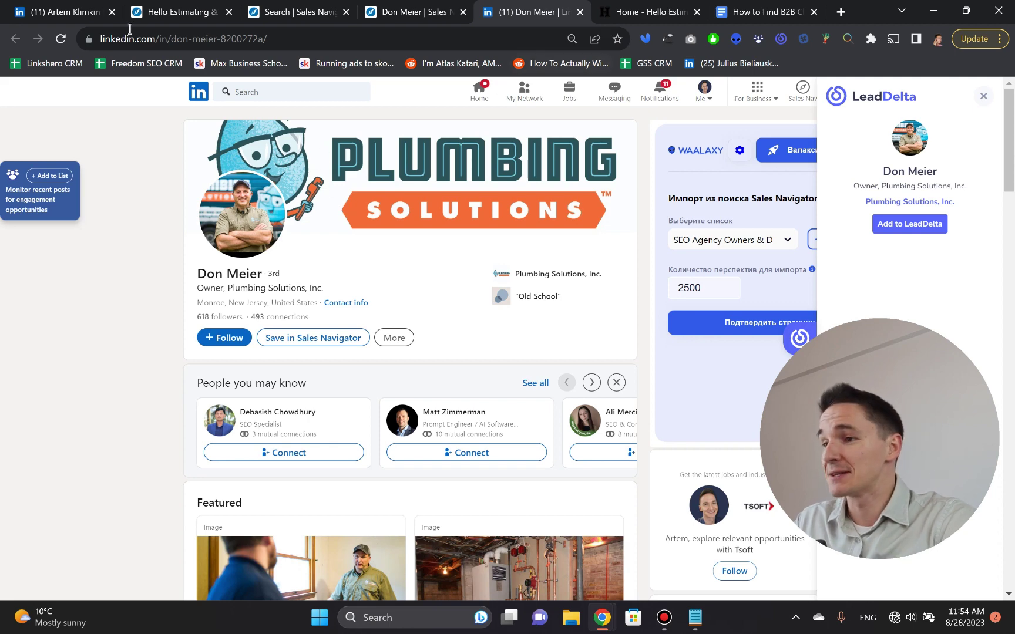
Step: Return to the How to Find B2B Clients outline and highlight steps 1–5
left_click(781, 15)
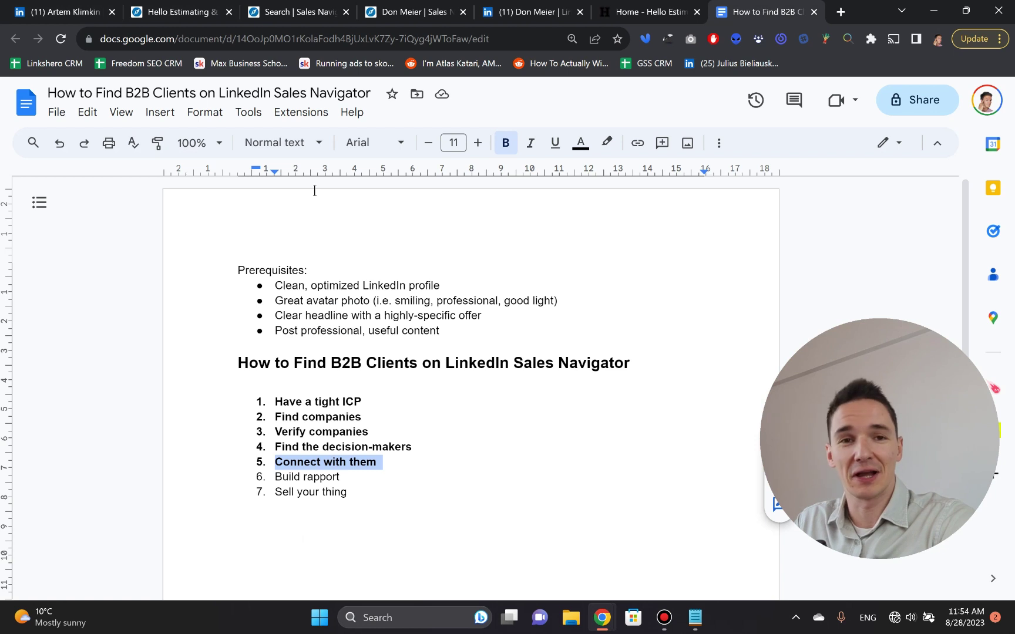
left_click(369, 431)
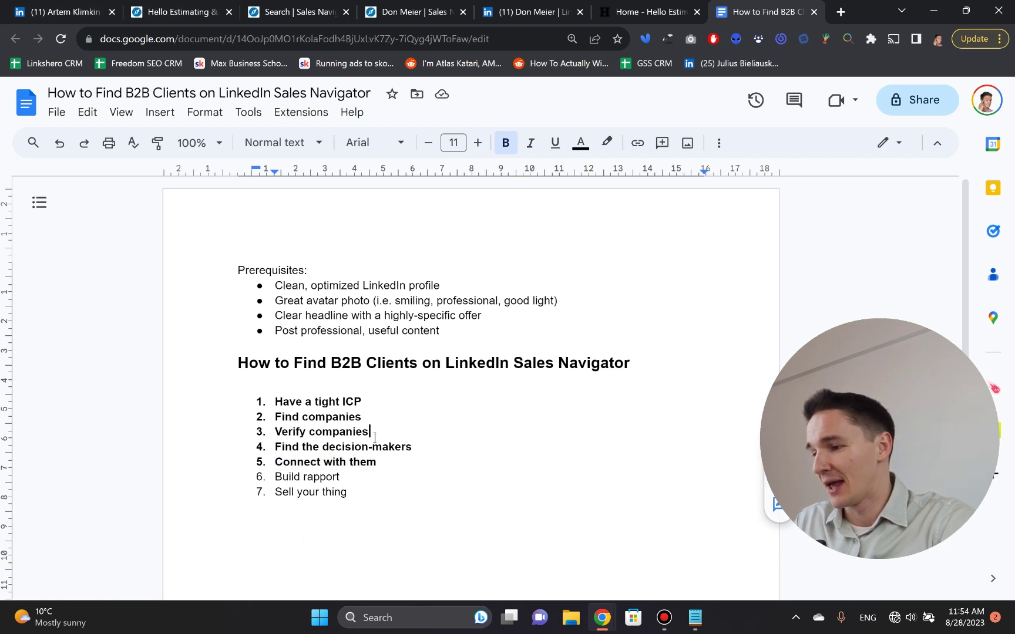
left_click_drag(365, 404, 396, 470)
left_click(395, 470)
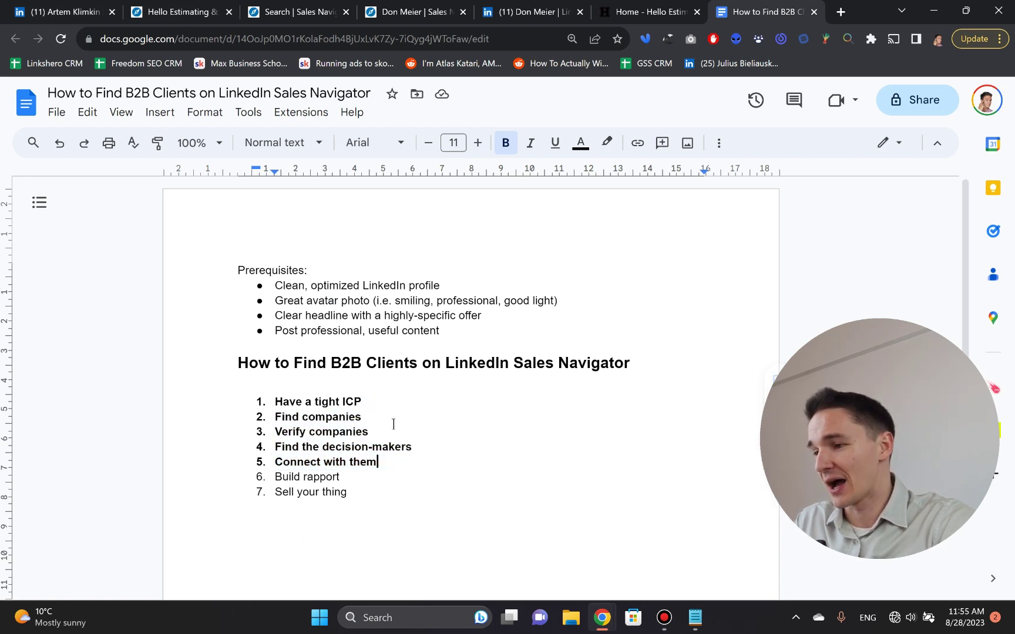
Step: Highlight the four prerequisites, then remaining steps 6–7, Build rapport and Sell your thing
left_click(442, 331)
key("shift+Up")
key("shift+Up")
key("shift+Up")
key("shift+Home")
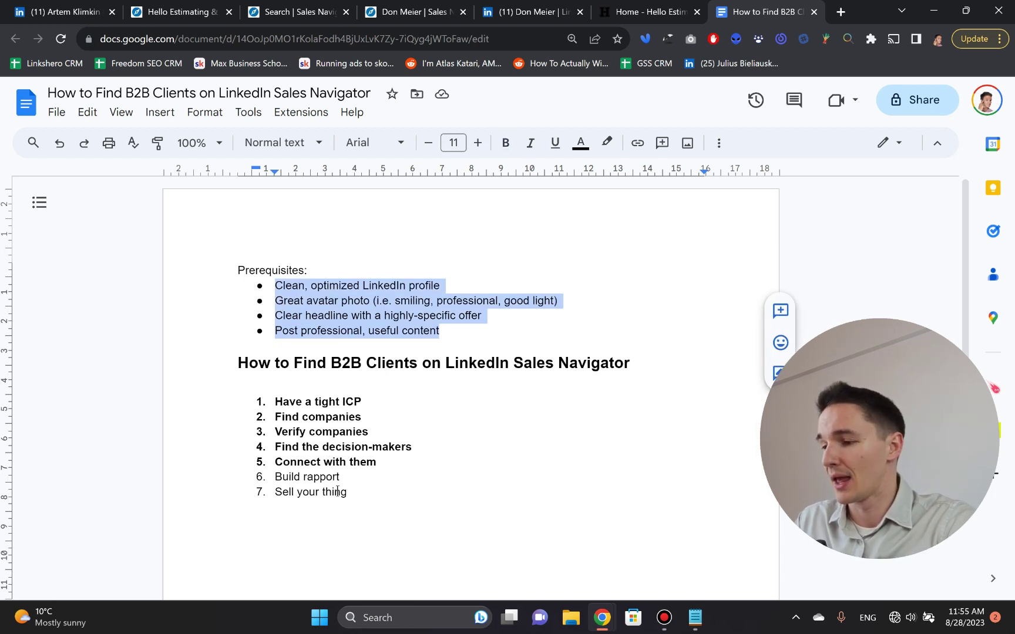
left_click_drag(352, 493, 270, 482)
left_click(416, 430)
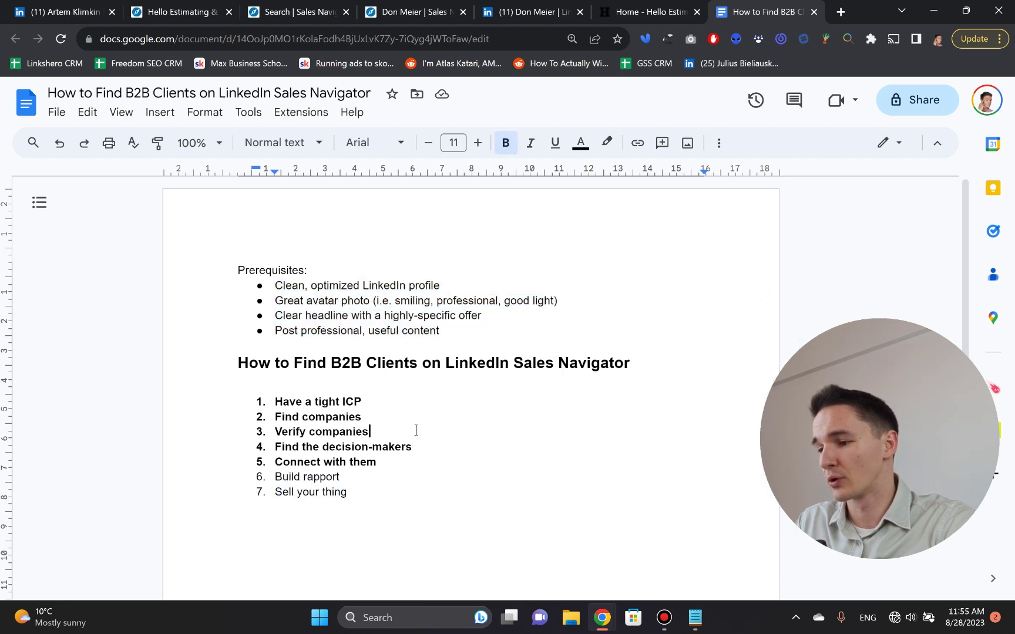